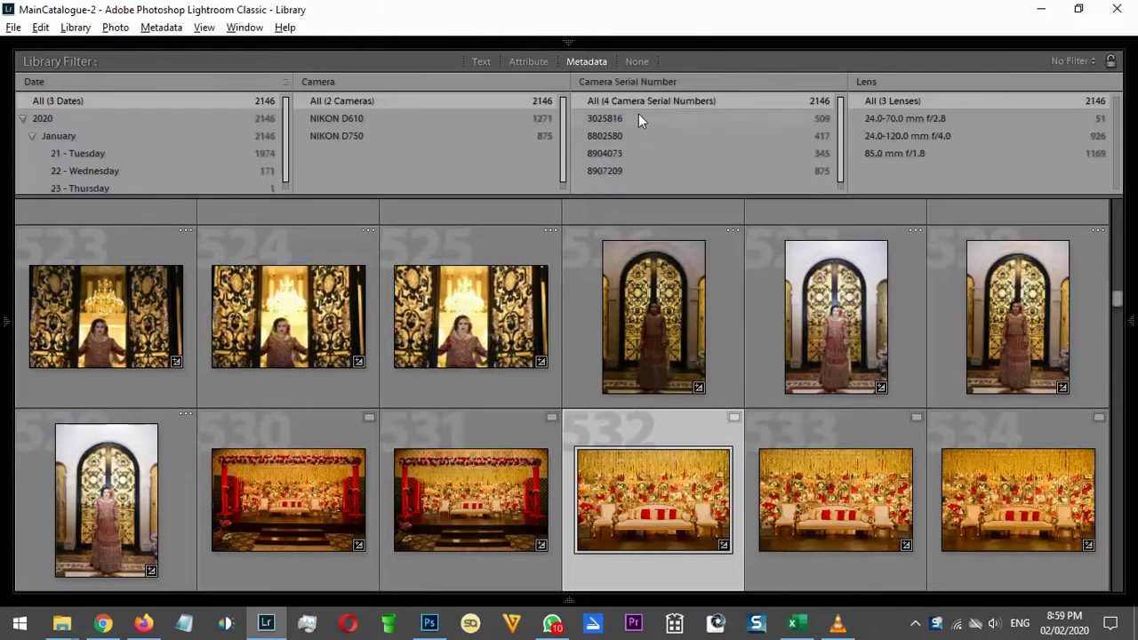
Select all photos in the library grid and rate them two stars
click(511, 305)
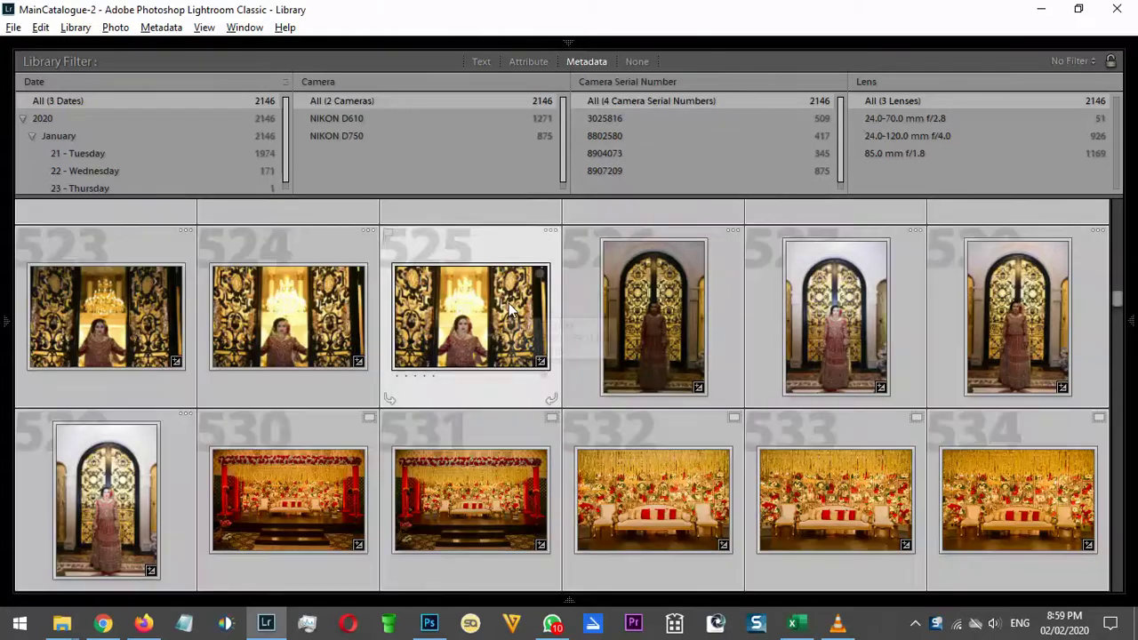
key(2)
key(ctrl+z)
key(2)
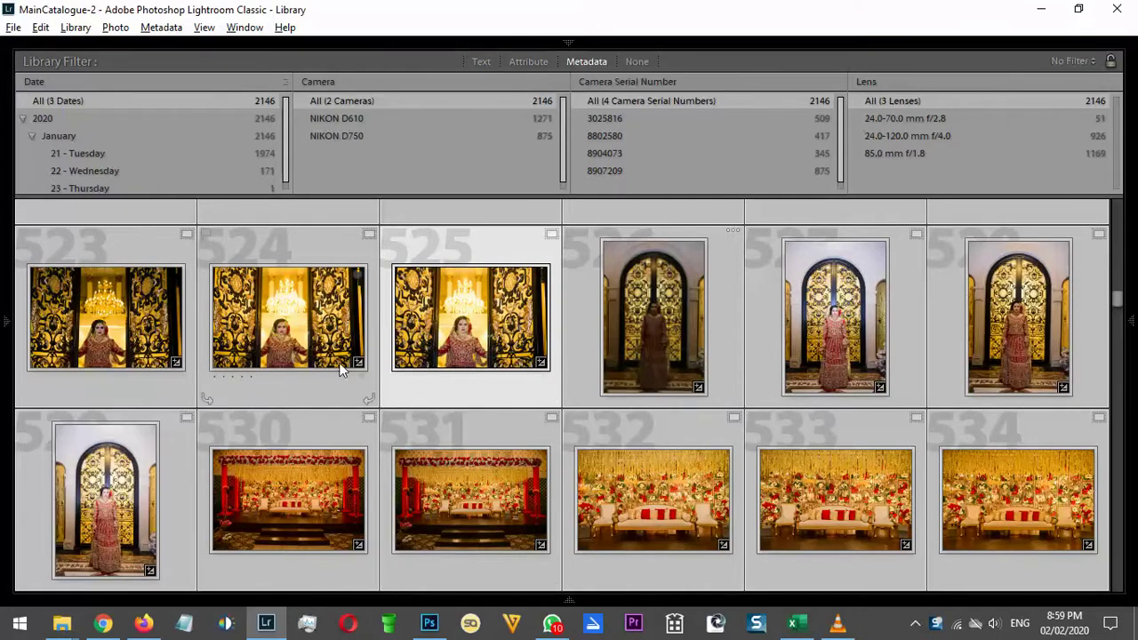
Select the unrelated photos from number 1975 through the last one, 2146, and clear their star rating
scroll(721, 416, down, 5)
mouse_move(1132, 323)
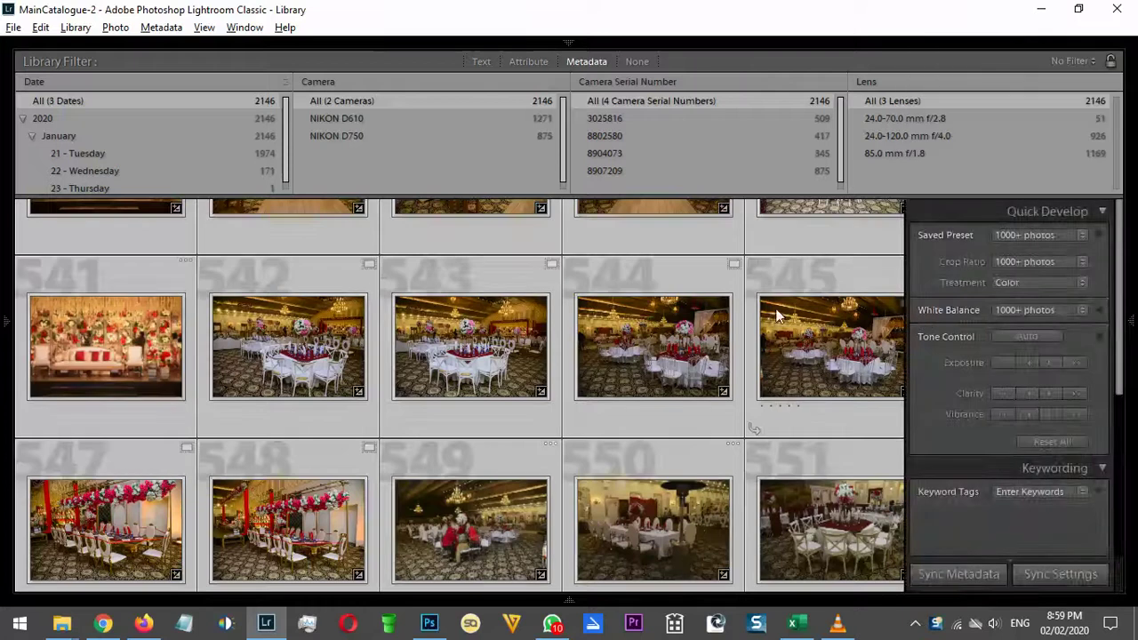
drag(1122, 309, 1116, 609)
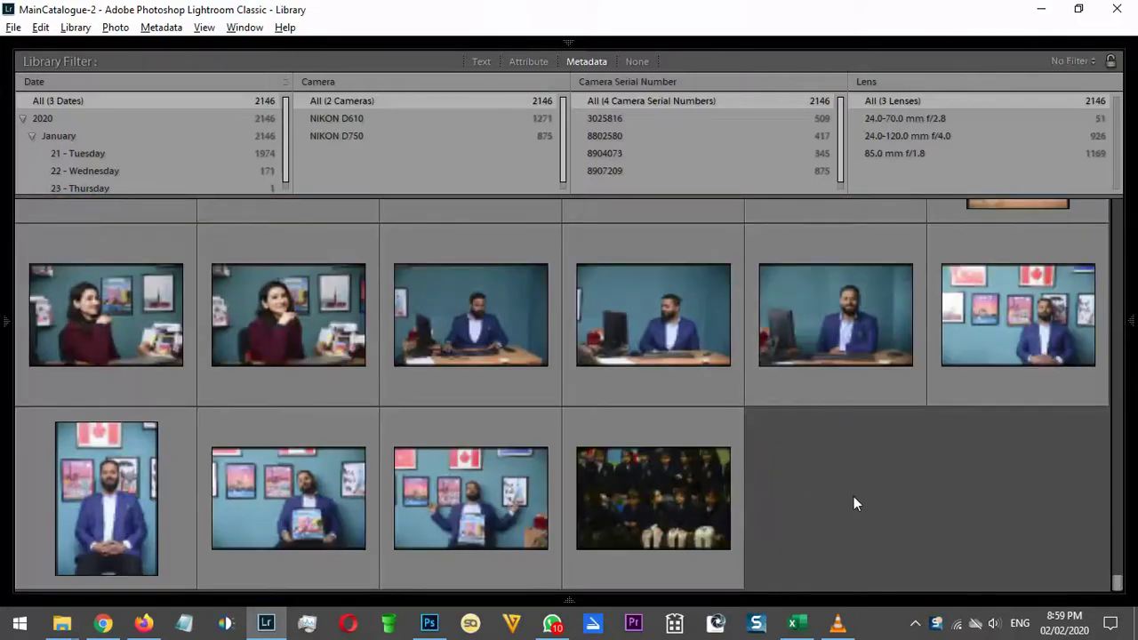
scroll(854, 496, up, 10)
scroll(440, 440, up, 5)
scroll(445, 434, up, 5)
scroll(415, 405, up, 5)
scroll(412, 409, down, 2)
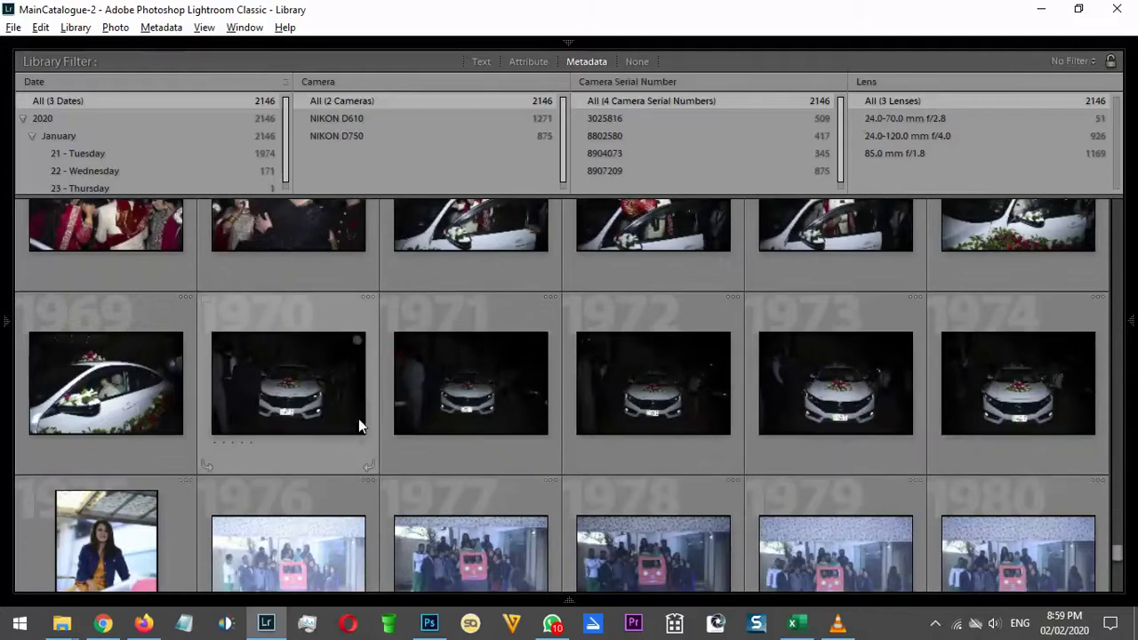
scroll(354, 415, down, 2)
click(95, 425)
scroll(682, 427, down, 10)
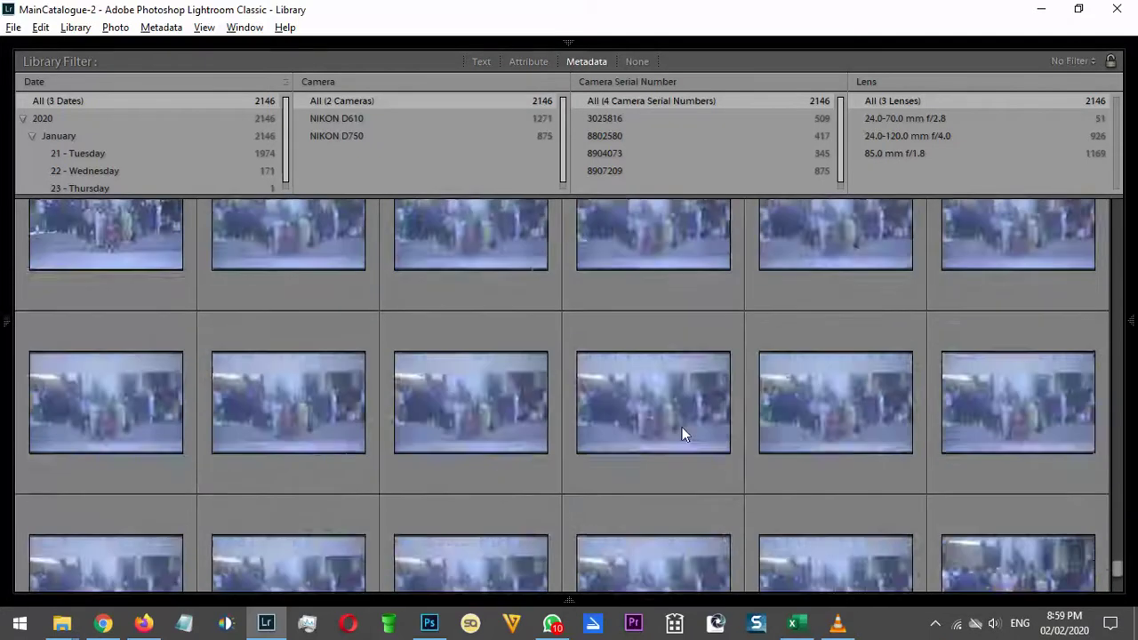
scroll(682, 429, down, 15)
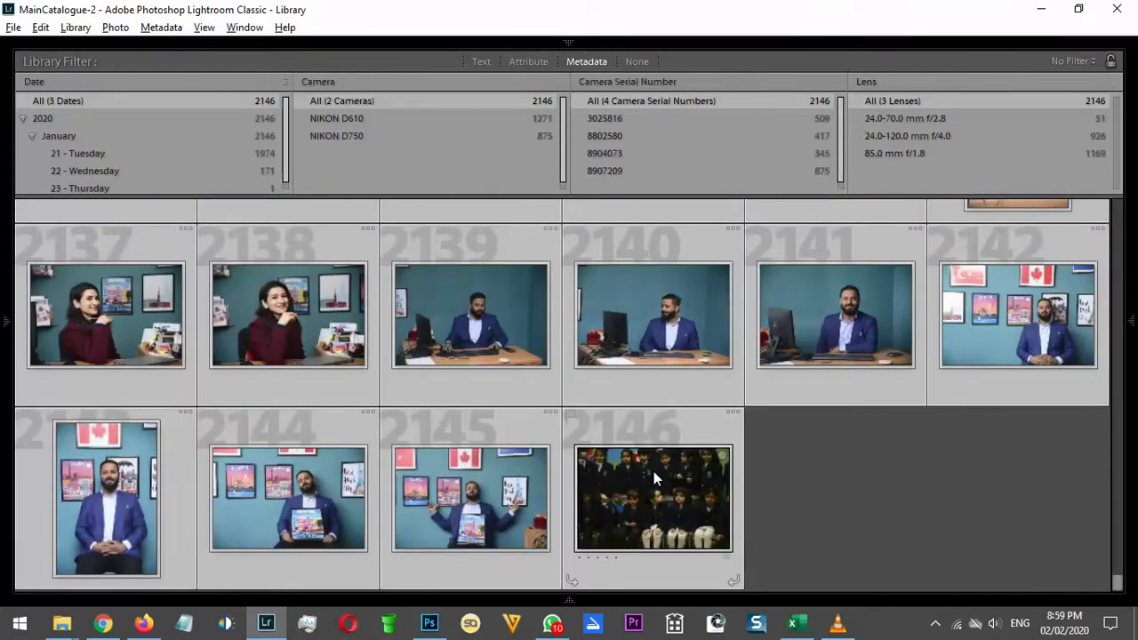
key(0)
click(924, 502)
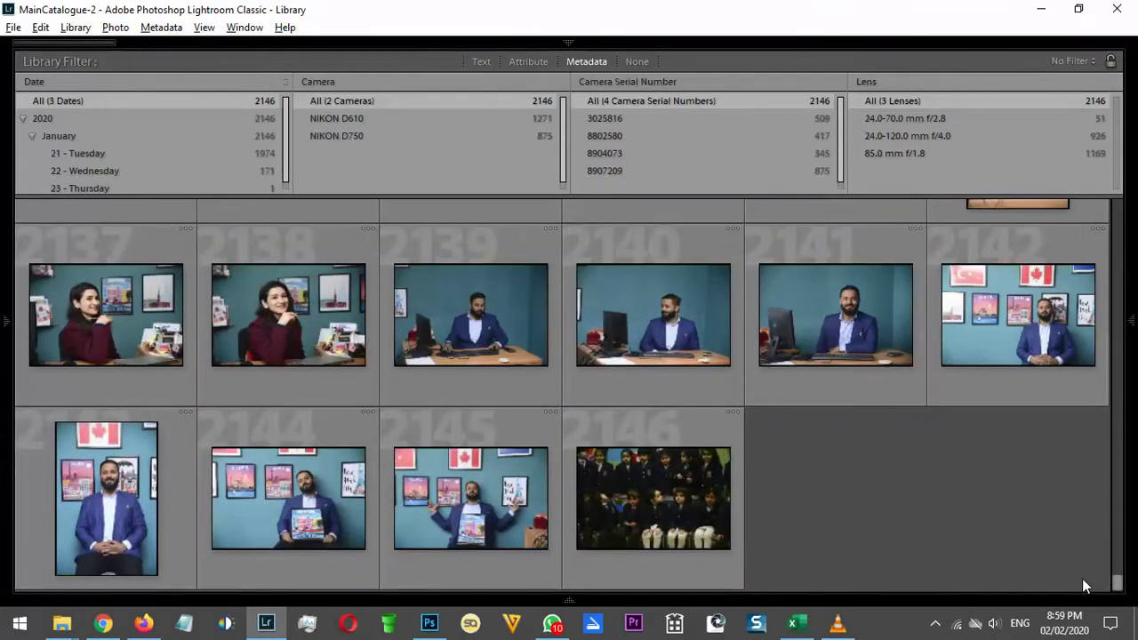
Filter the library by camera serial number 3025816 and hide the filter bar
drag(1116, 583, 1119, 206)
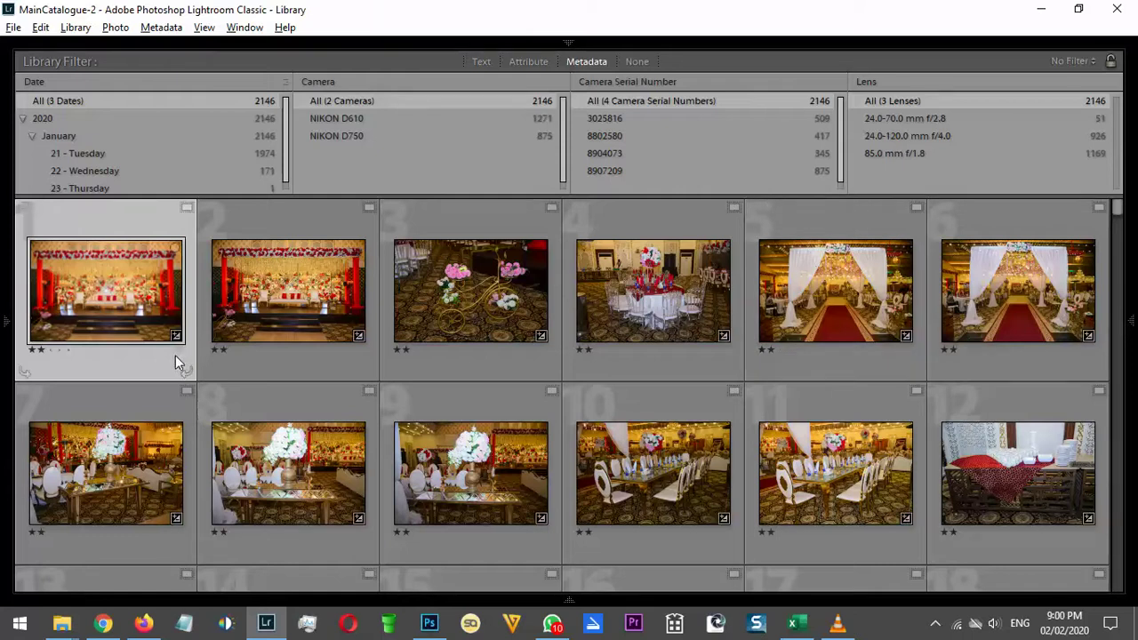
click(631, 120)
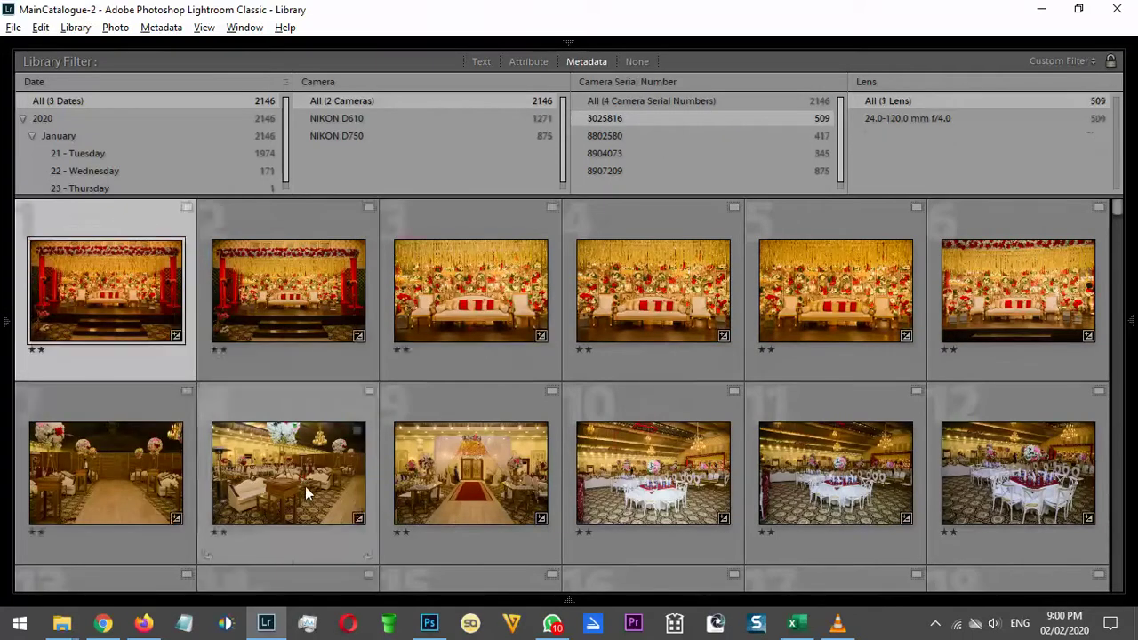
key(backslash)
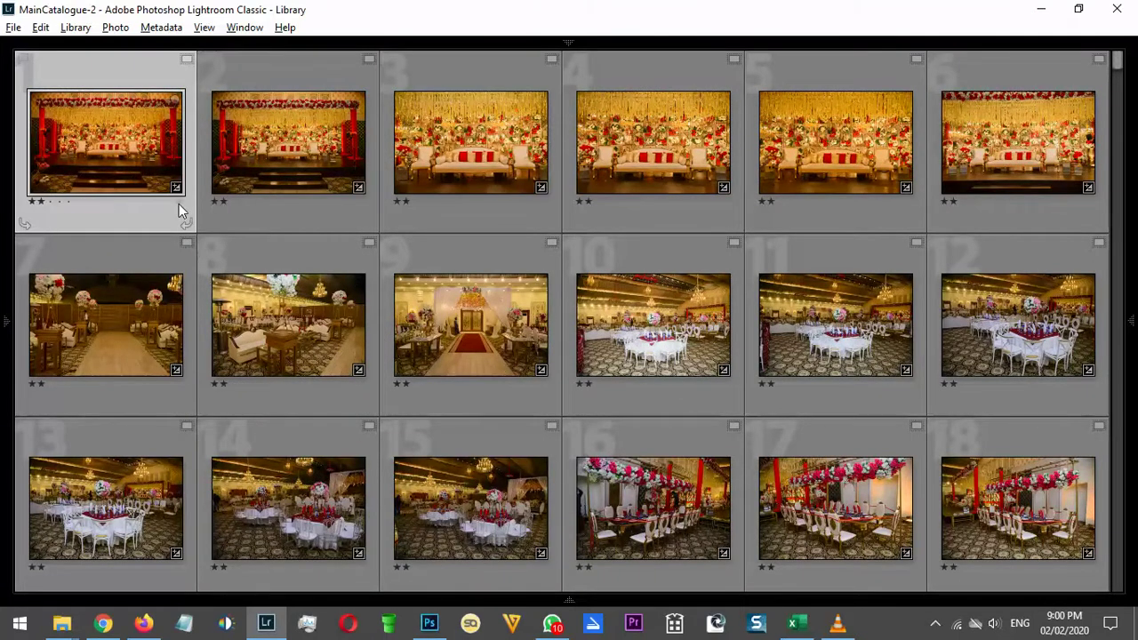
Correct the first stage photo by sampling white balance from the white chair, setting Temp to 3250 and Exposure to +1.00
key(d)
key(w)
click(439, 334)
mouse_move(1114, 348)
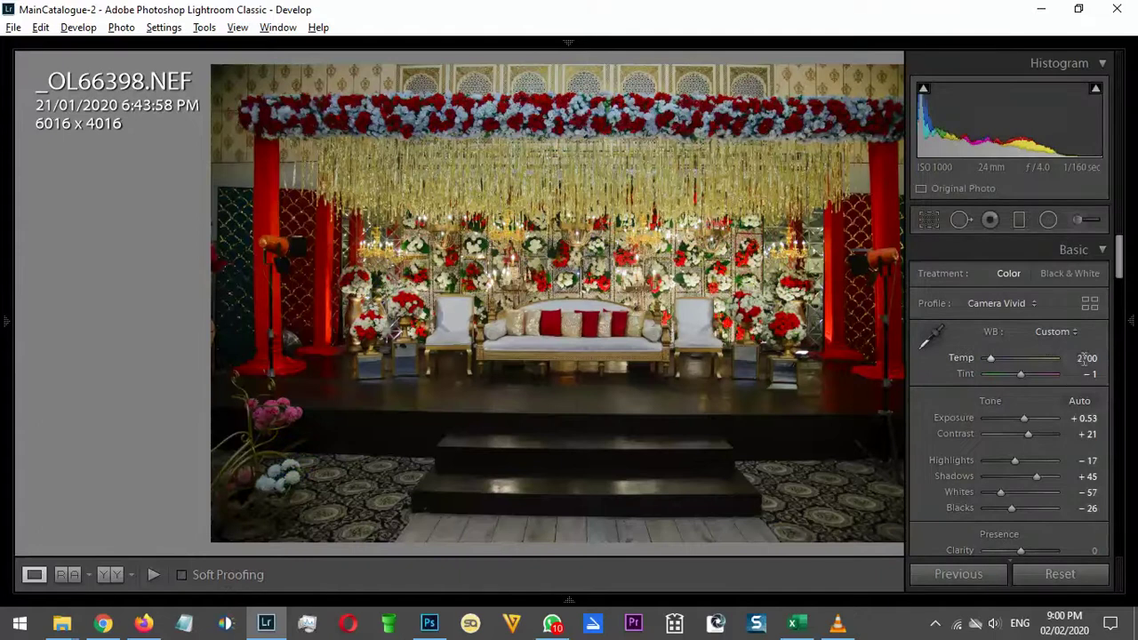
text(3800)
key(Return)
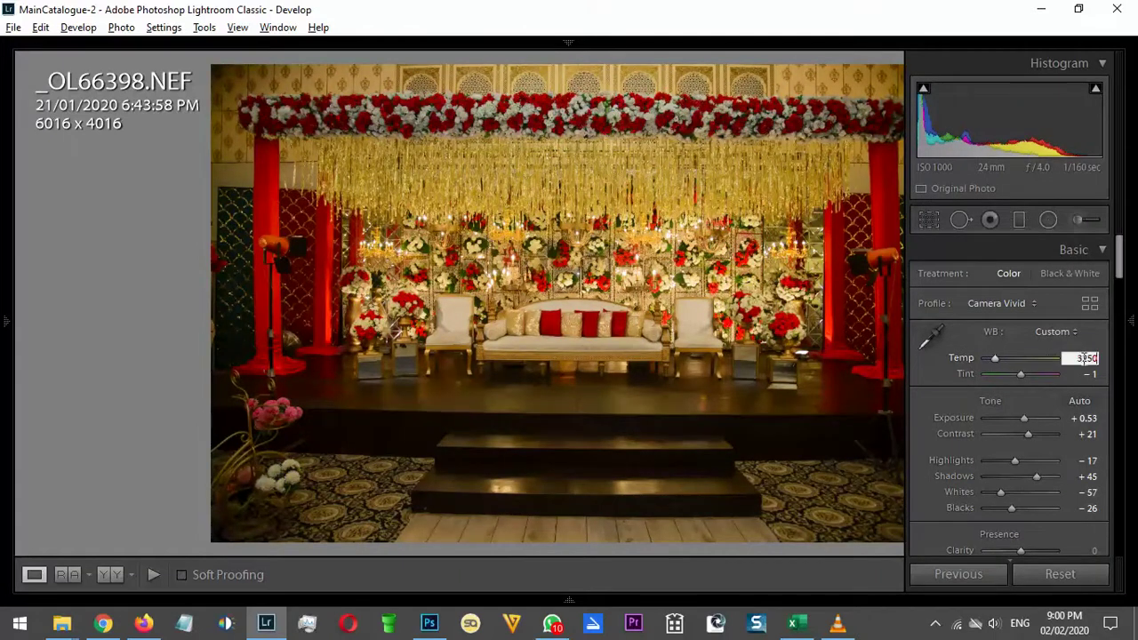
text(1)
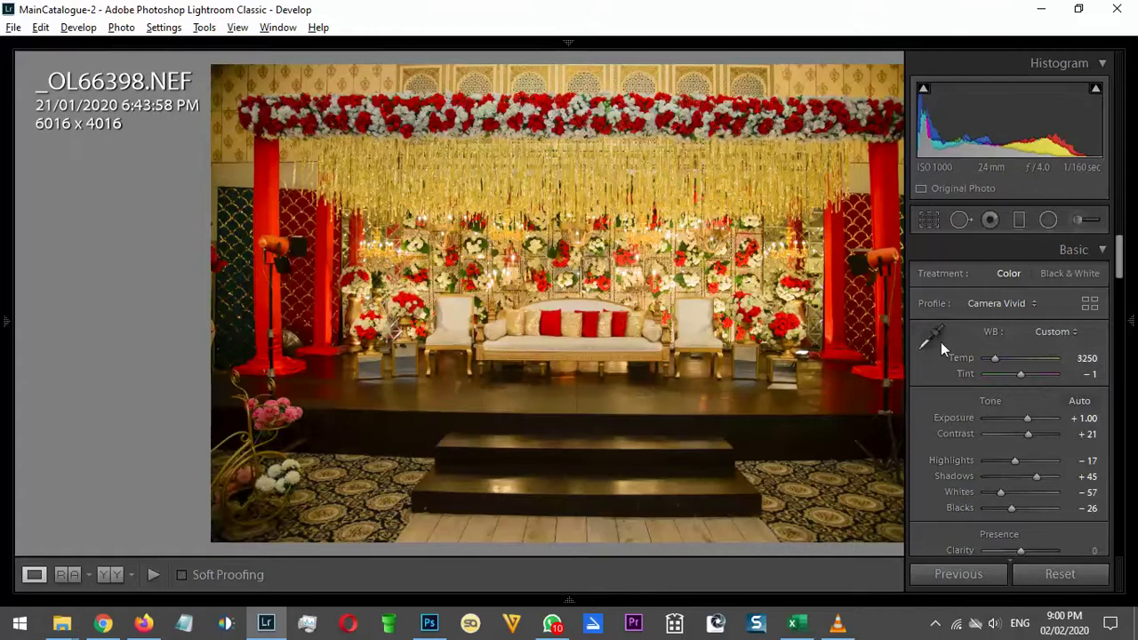
text(g)
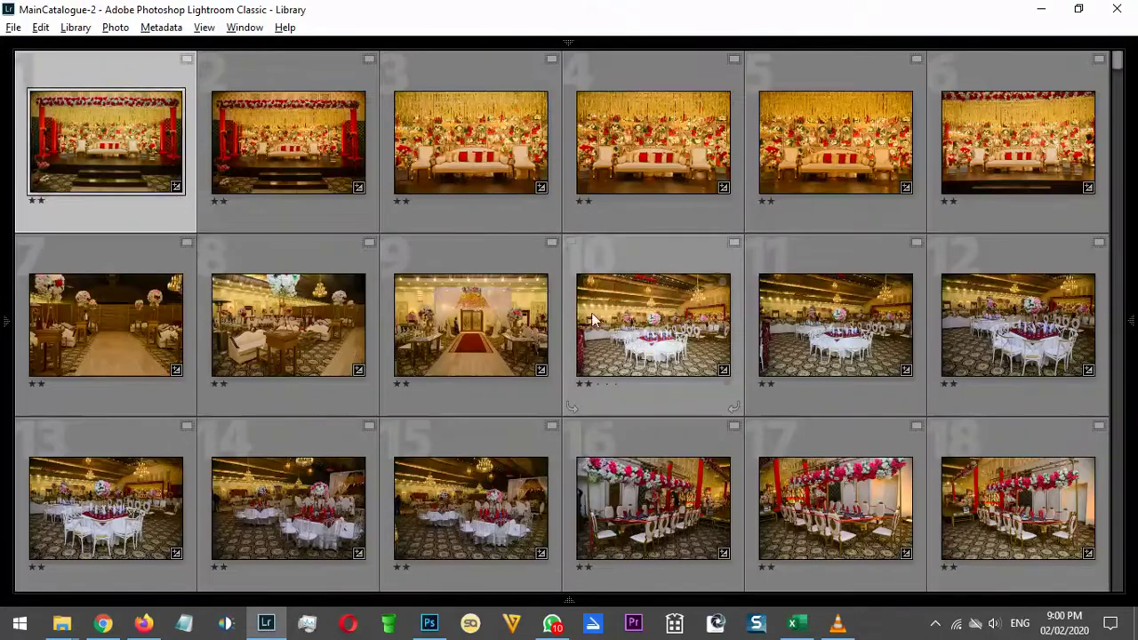
Brighten photos 2 to 7 together and set photo 7's rating to two stars
click(321, 129)
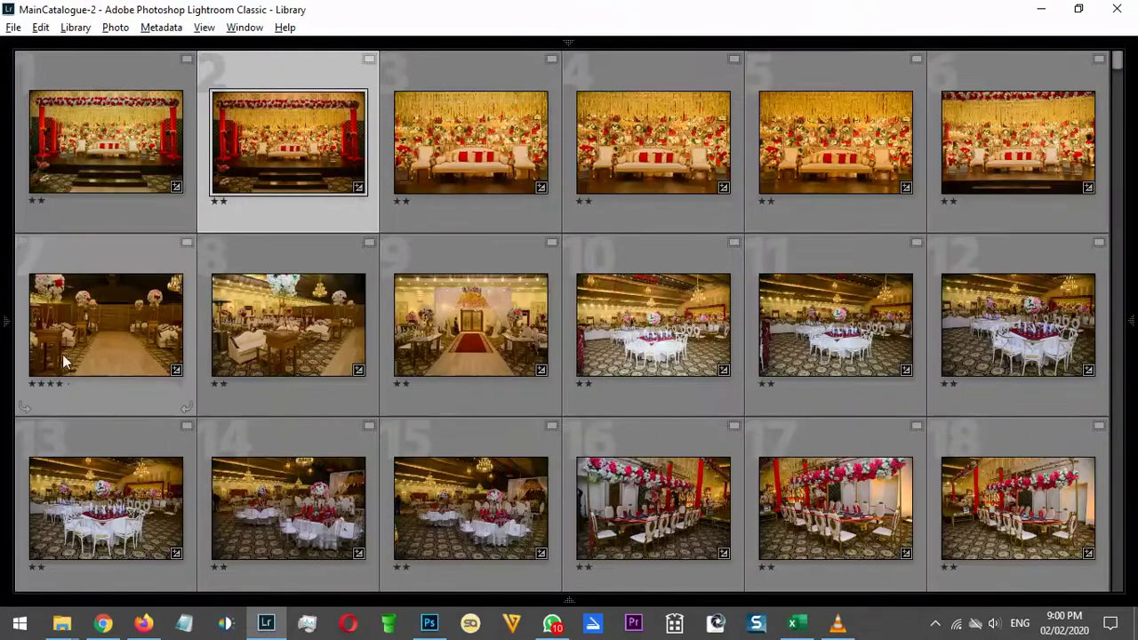
shift+click(65, 354)
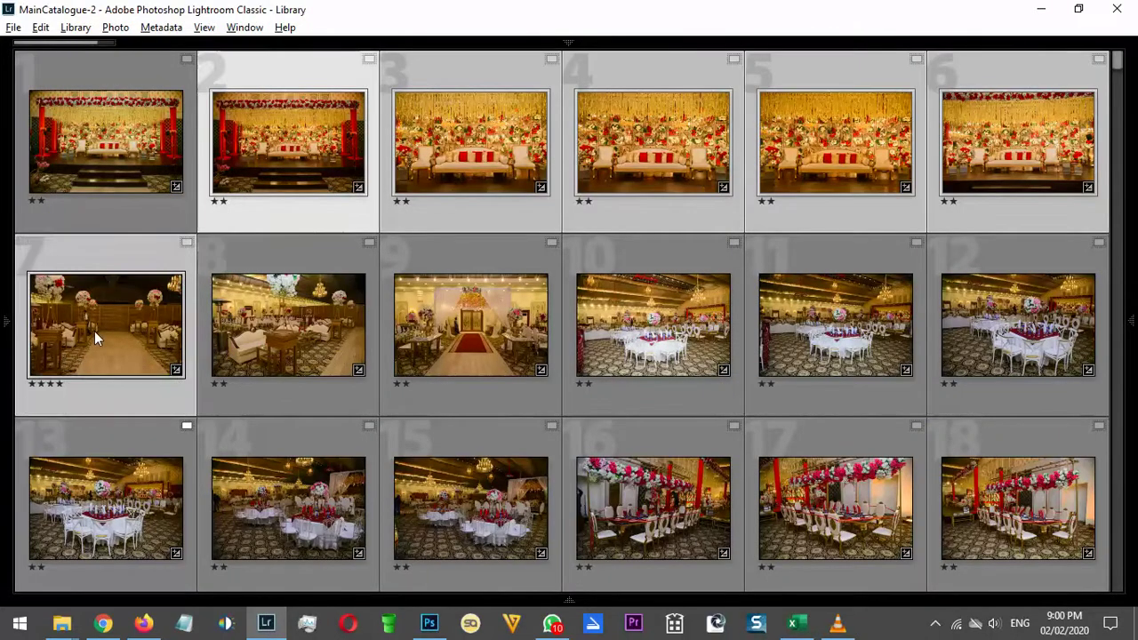
click(94, 331)
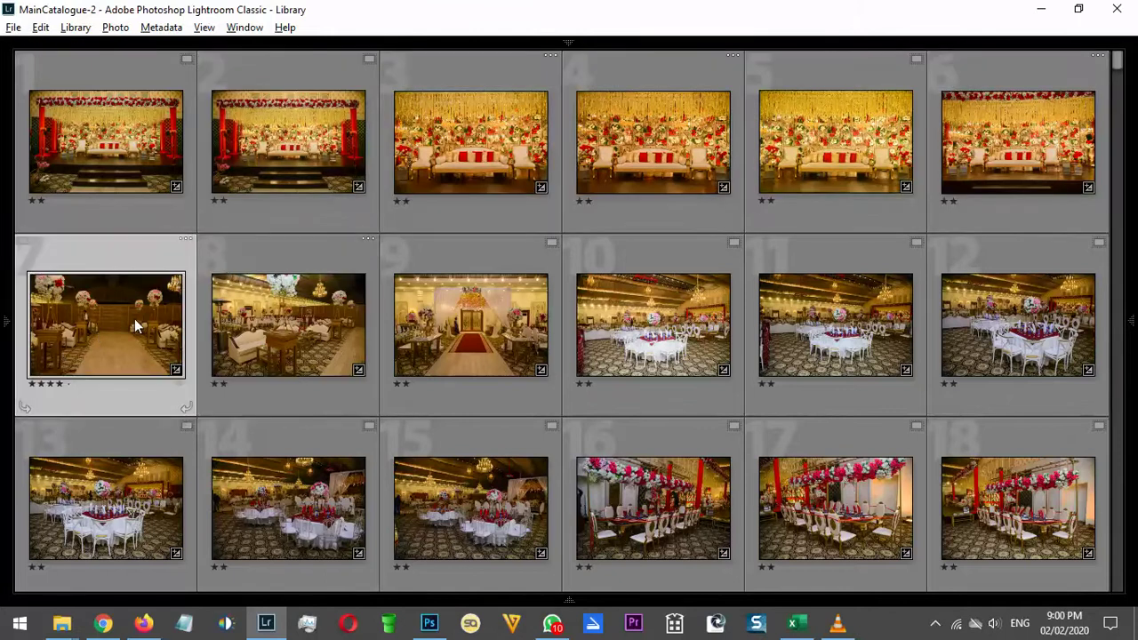
key(2)
Raise the exposure of photos 8 and 9 together, and of group photo 23 on its own
click(294, 351)
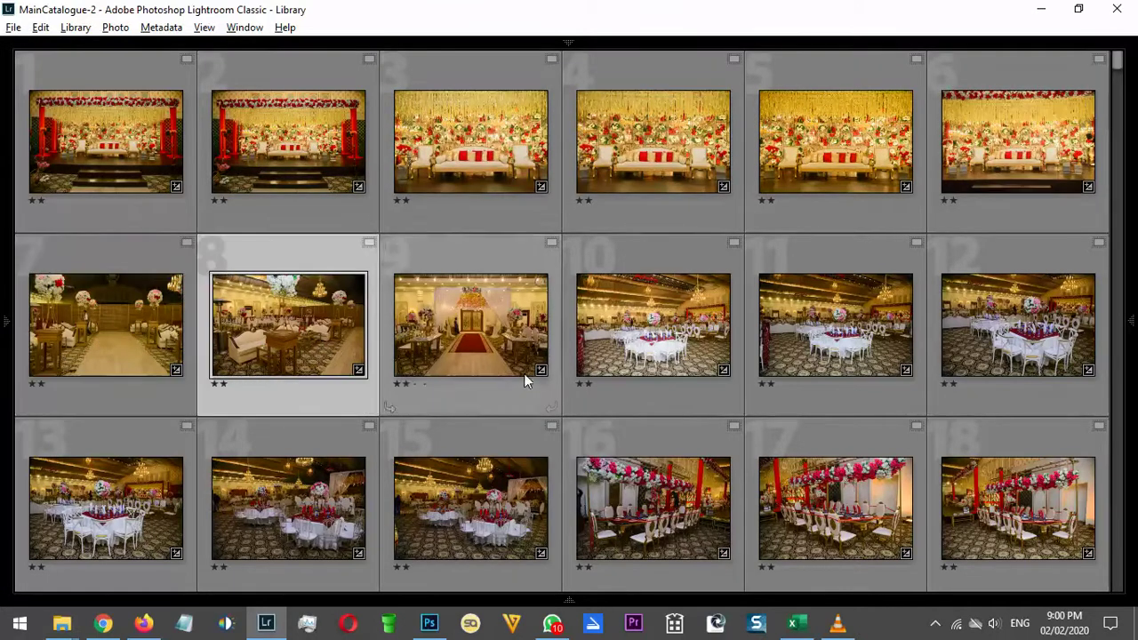
ctrl+click(485, 324)
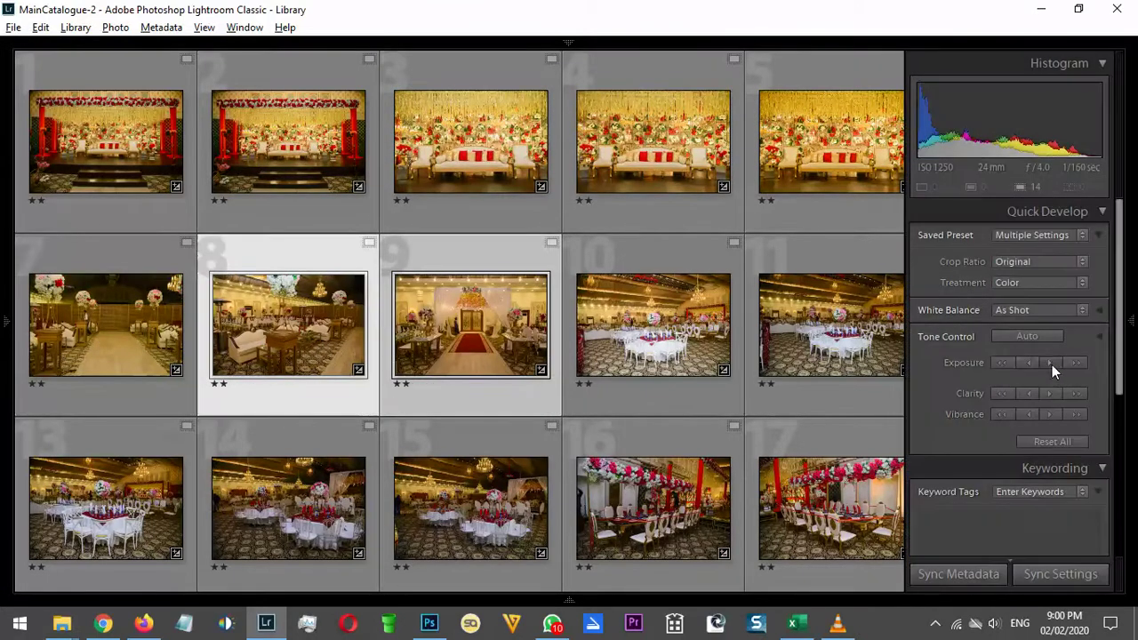
scroll(769, 277, down, 5)
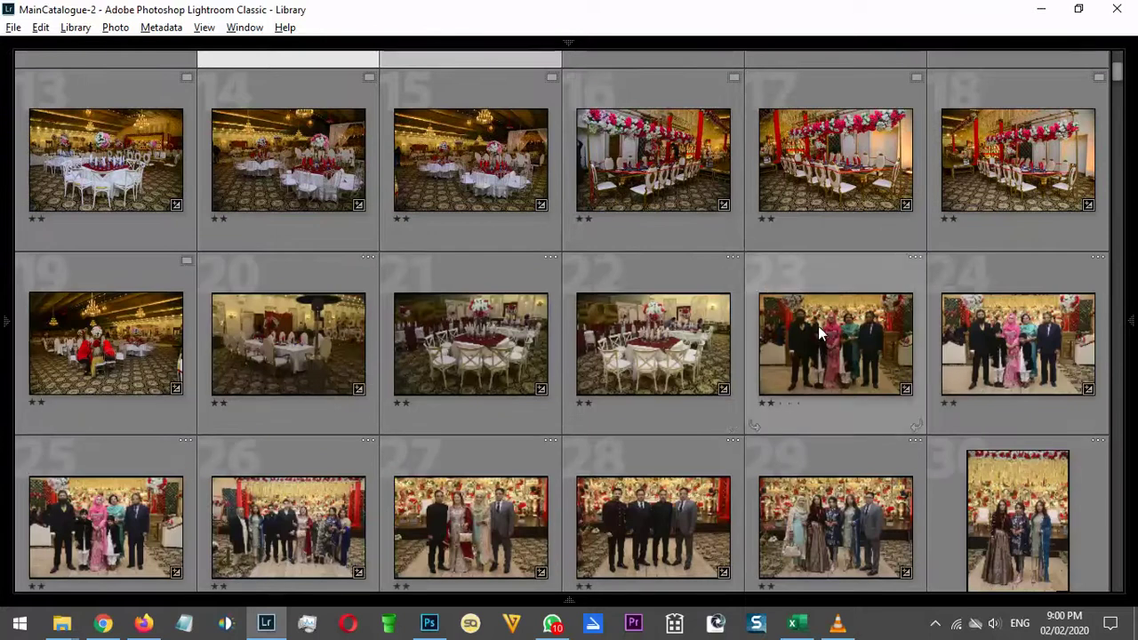
scroll(945, 349, down, 3)
click(888, 231)
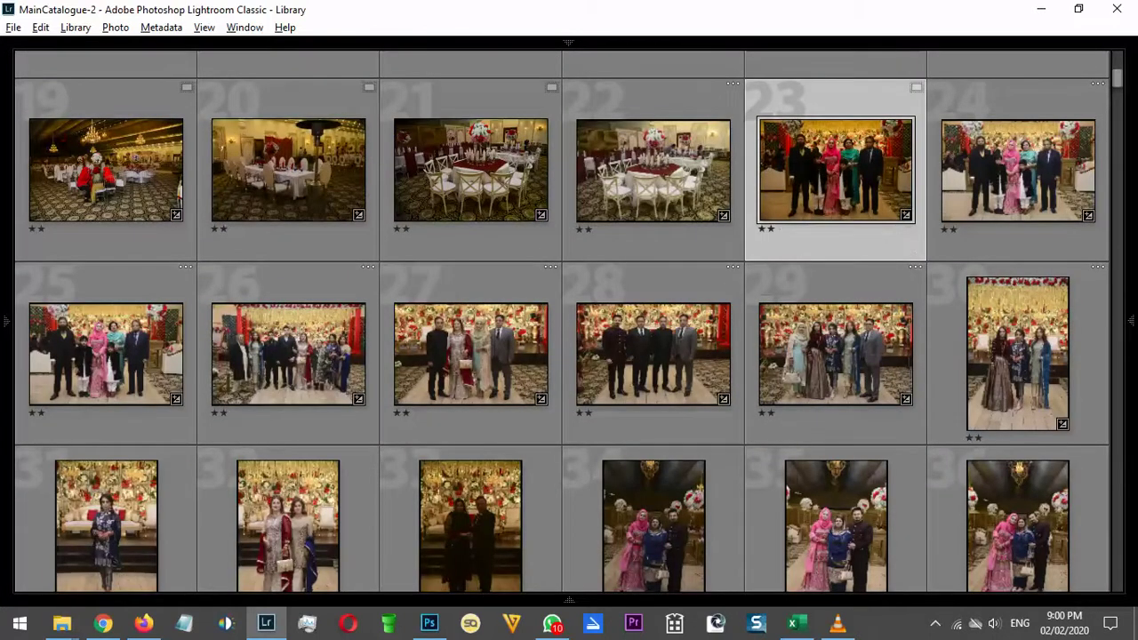
click(1052, 363)
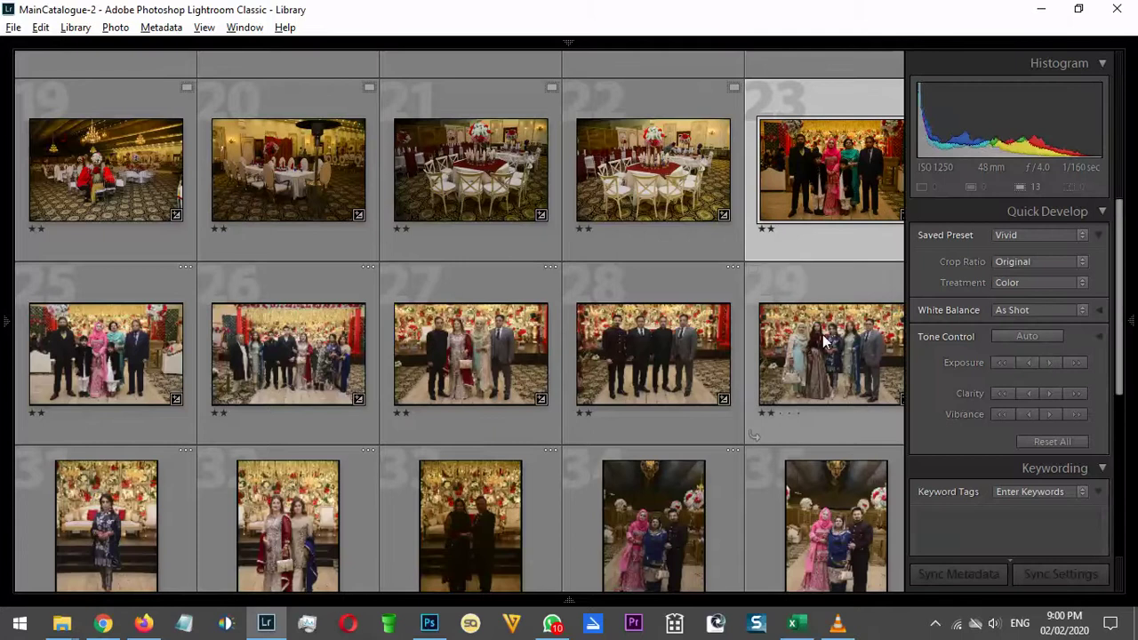
Raise the exposure of the dark couple portrait, photo 33
scroll(674, 360, down, 4)
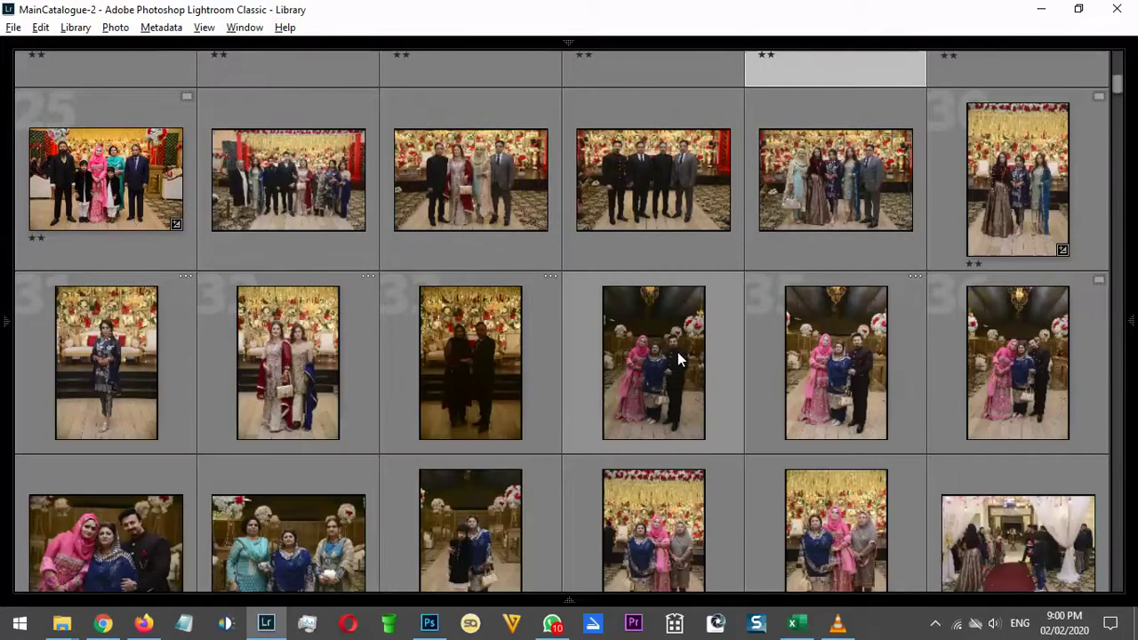
click(479, 186)
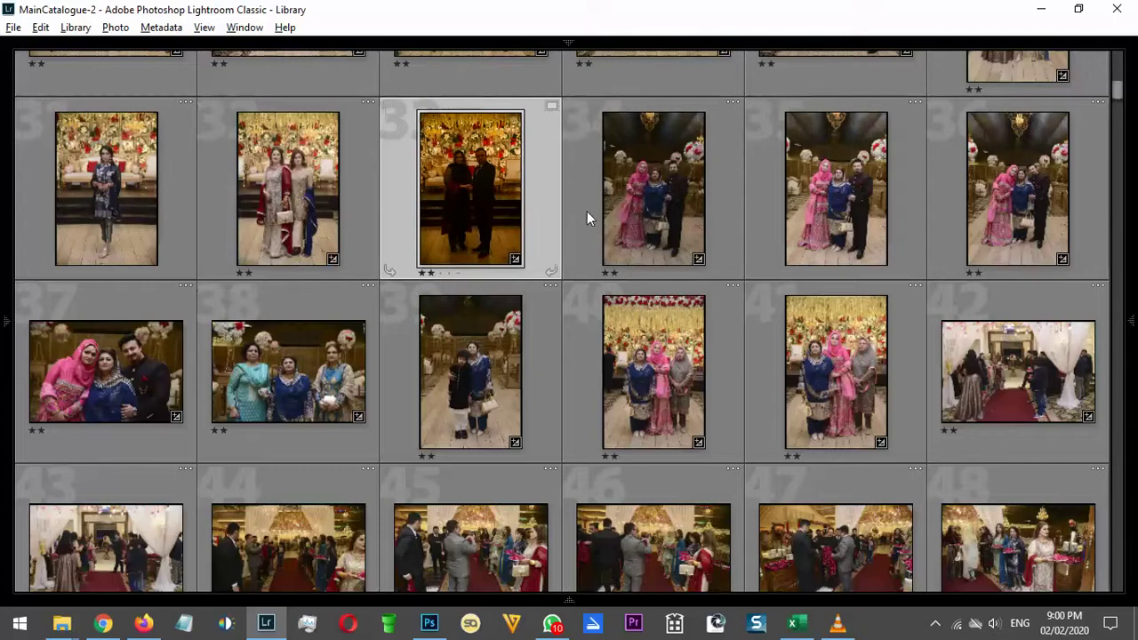
mouse_move(1136, 277)
click(1049, 363)
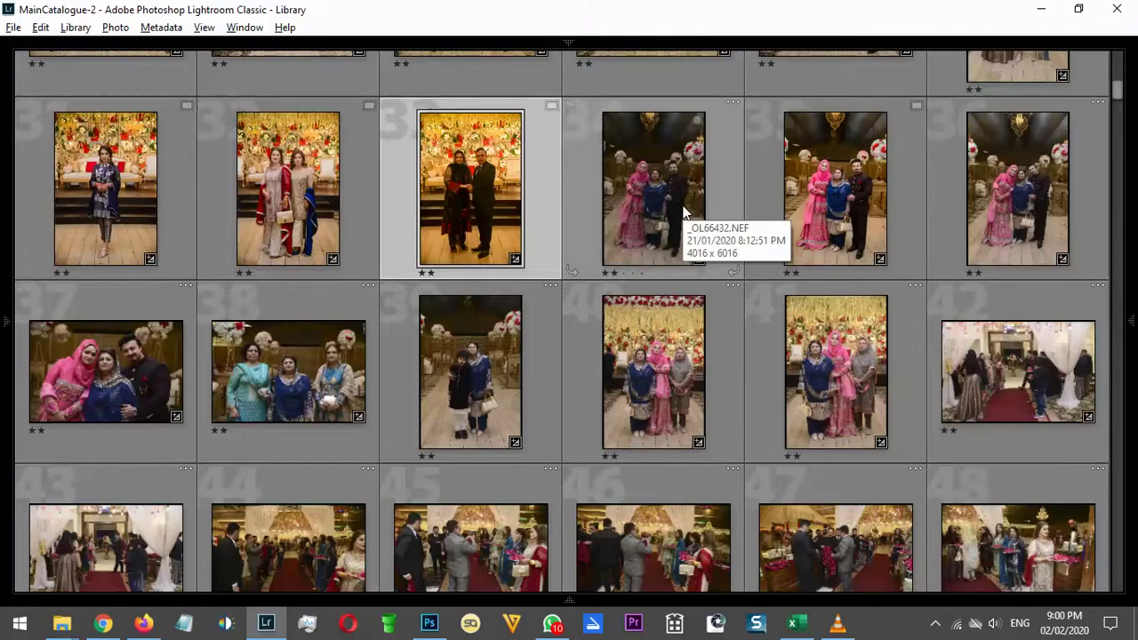
Sample the couple portrait's white balance from the white seating behind them, set Exposure to +2.20 and return to the grid
key(w)
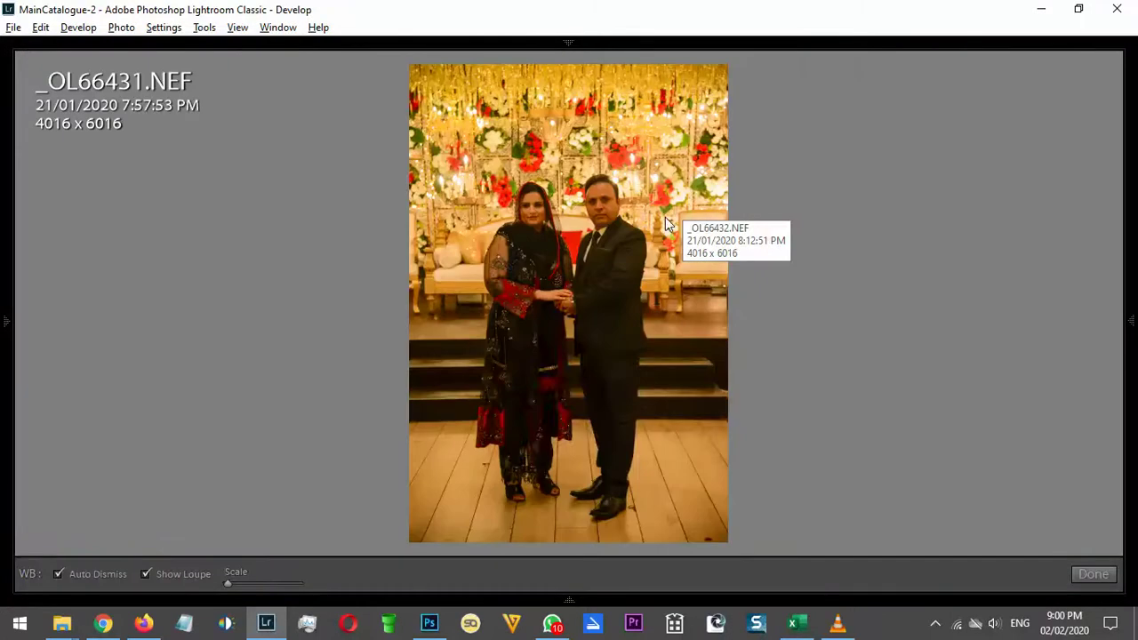
click(464, 274)
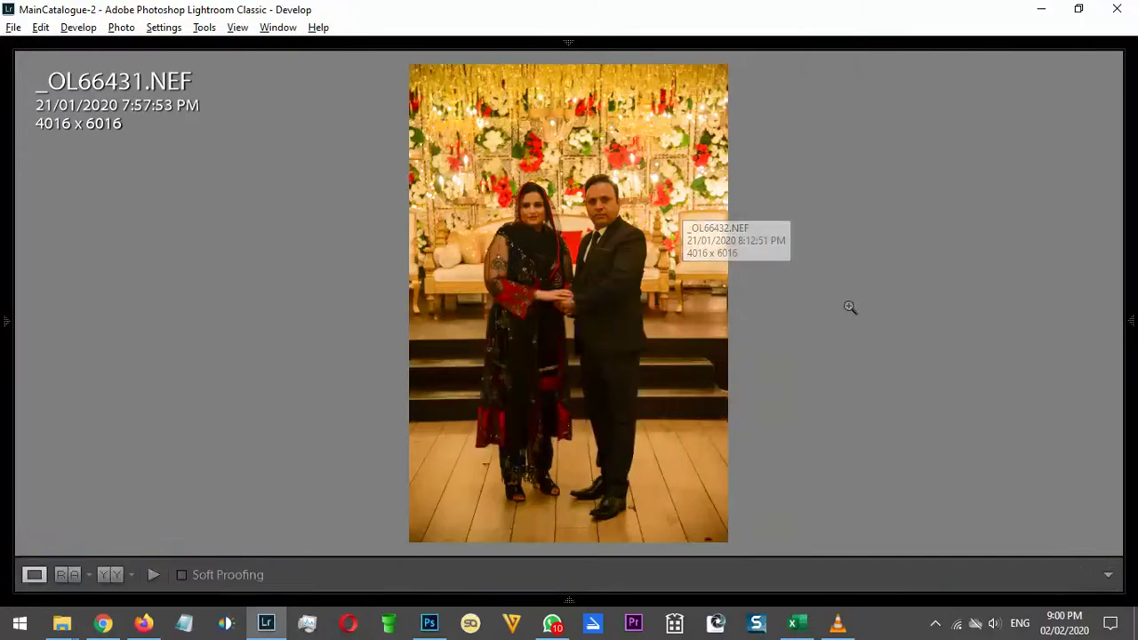
mouse_move(1128, 408)
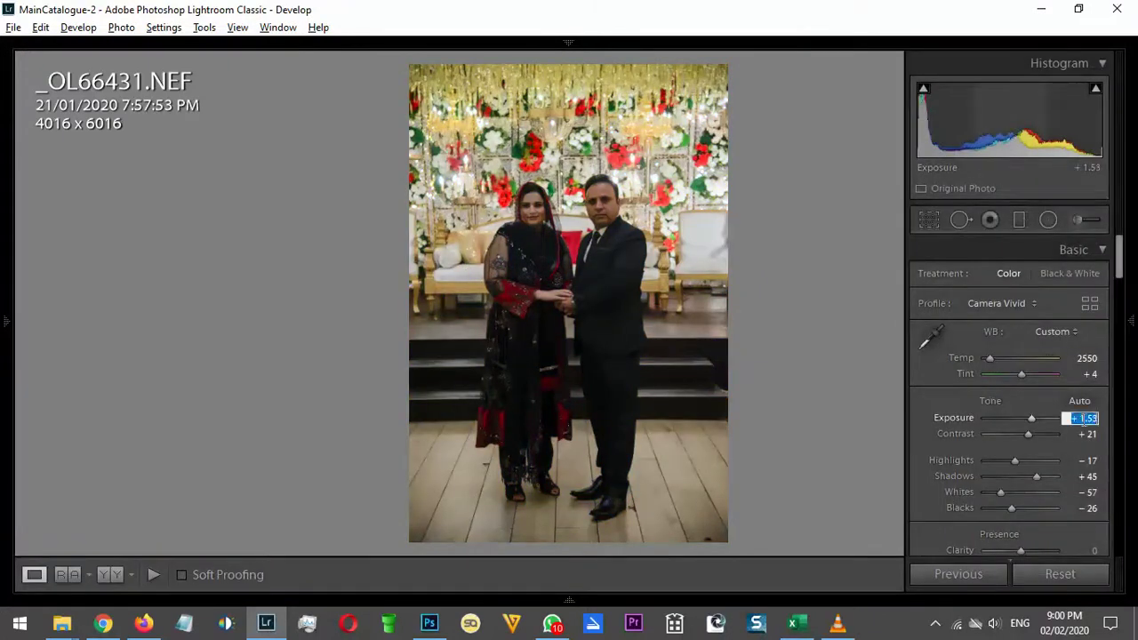
text(2.2)
key(Return)
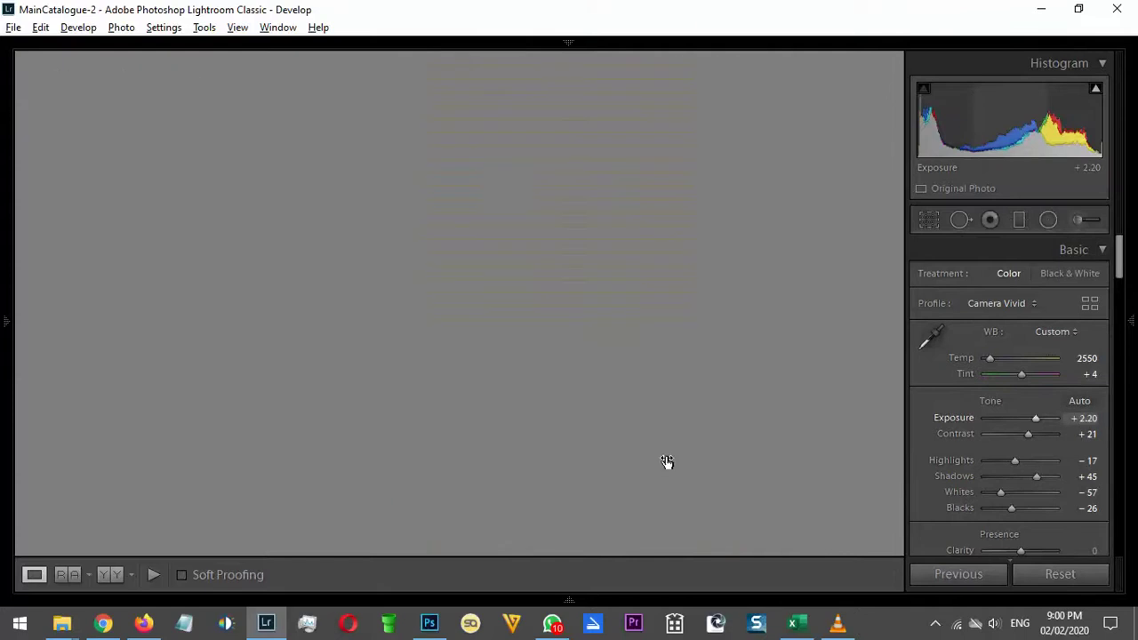
key(g)
Clear photo 34's star rating and add an attribute filter for two stars and higher, with the filter bar hidden
click(678, 230)
key(0)
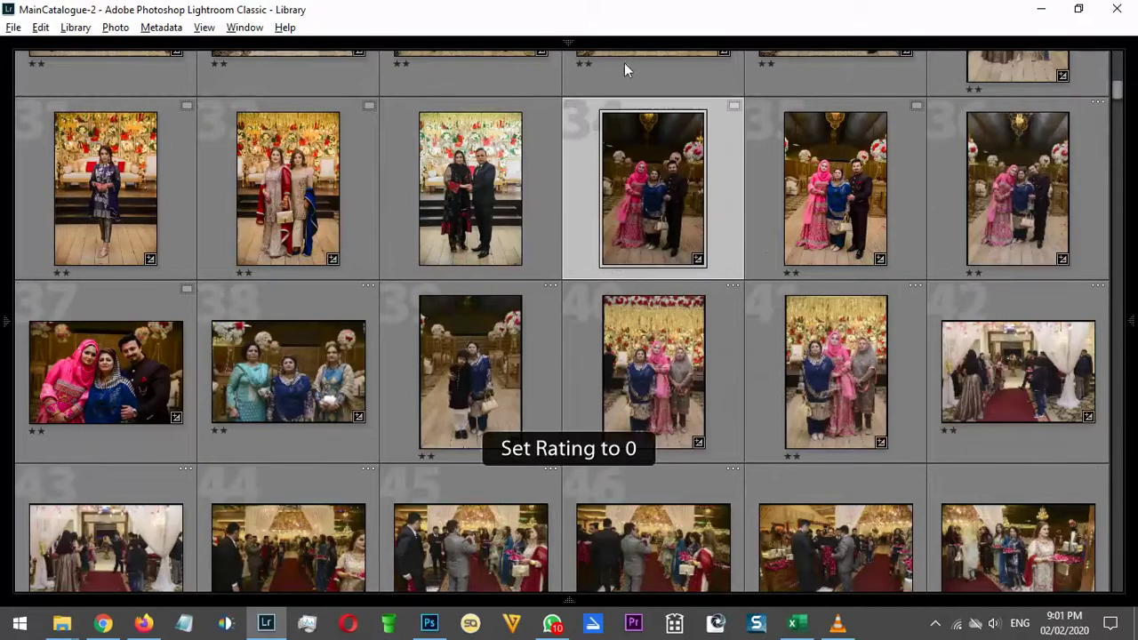
key(backslash)
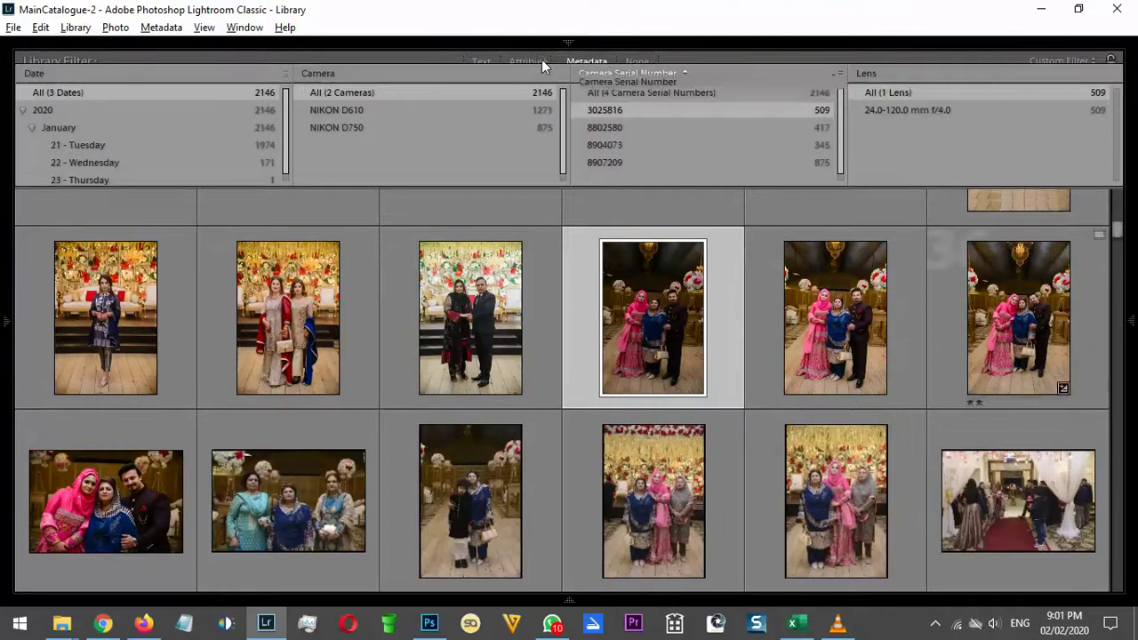
shift+click(530, 61)
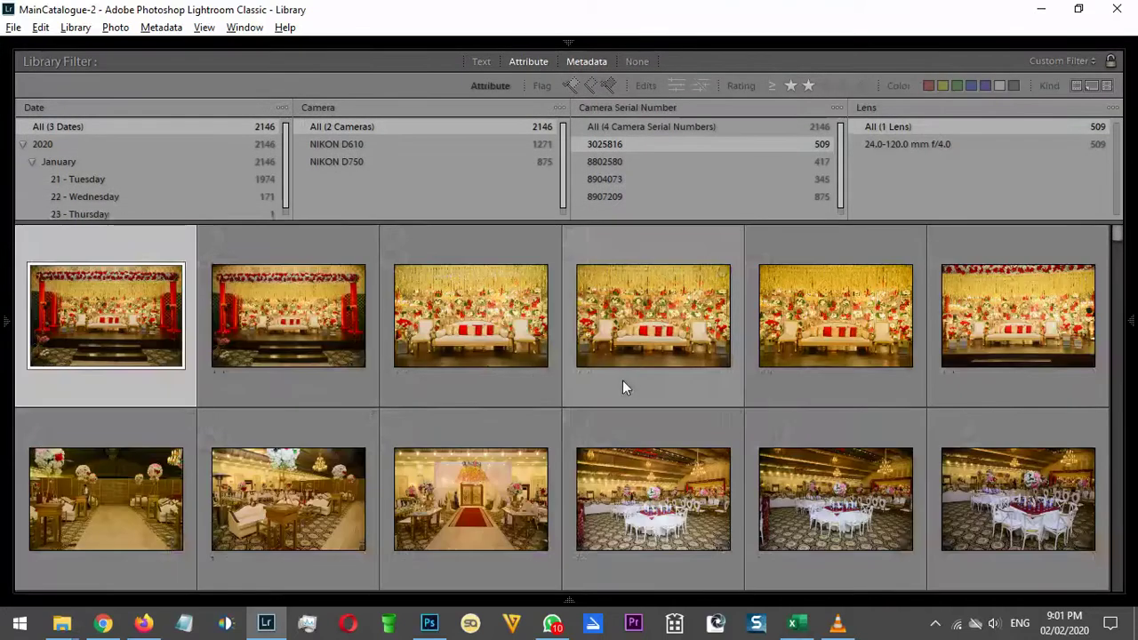
key(backslash)
scroll(666, 335, down, 5)
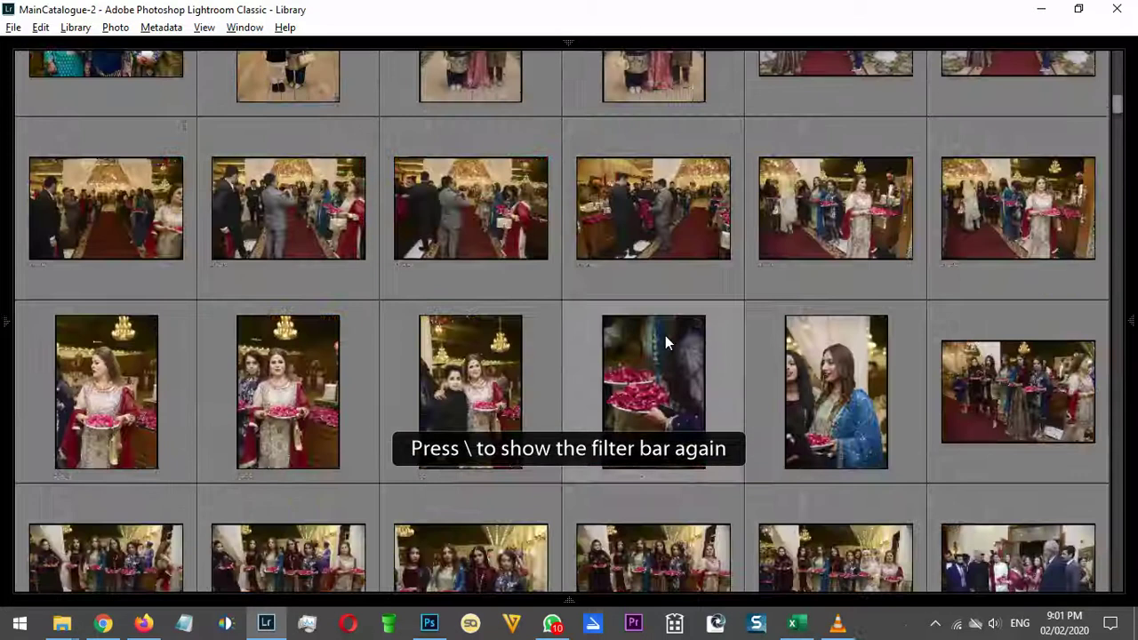
scroll(665, 335, down, 3)
scroll(611, 326, up, 4)
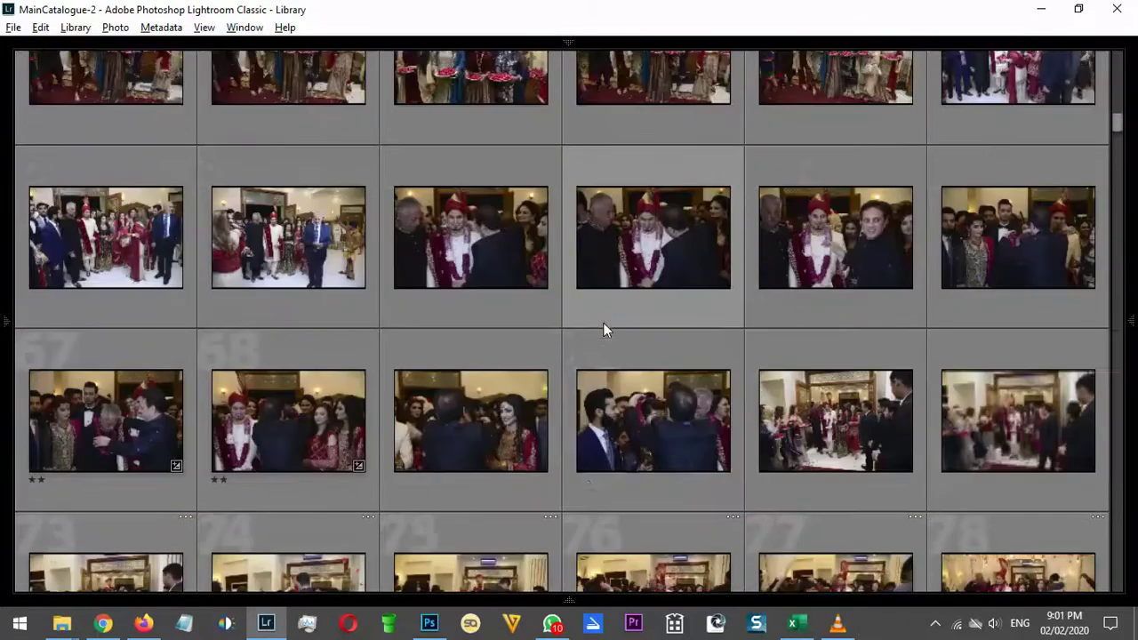
Raise the exposure of the dark garland photos 63 to 70 together
shift+click(466, 319)
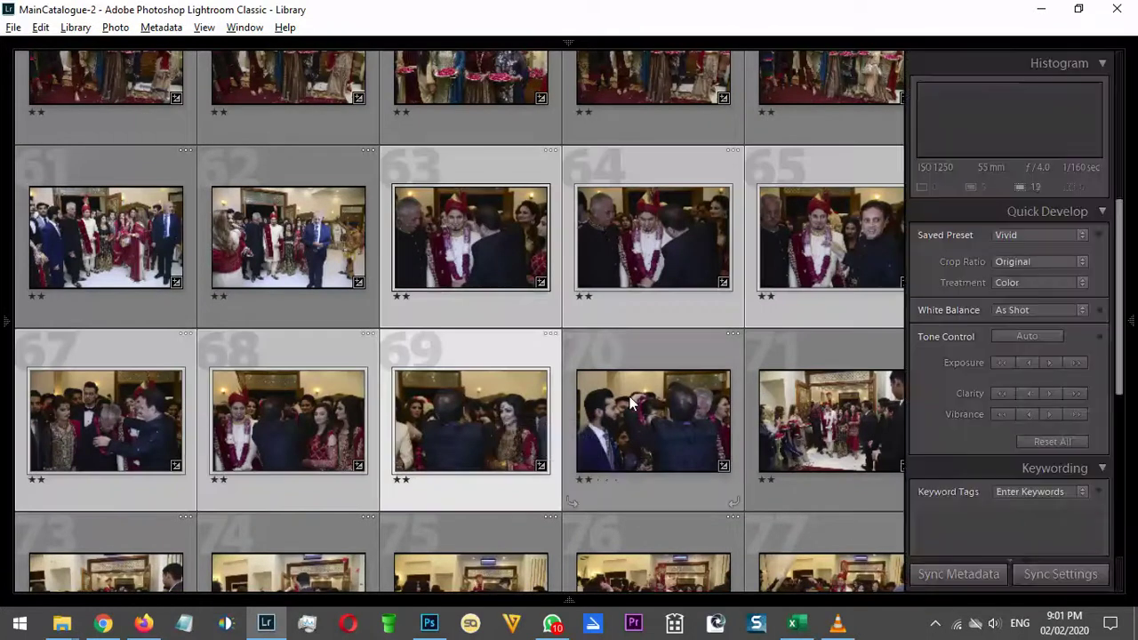
click(631, 403)
shift+click(471, 311)
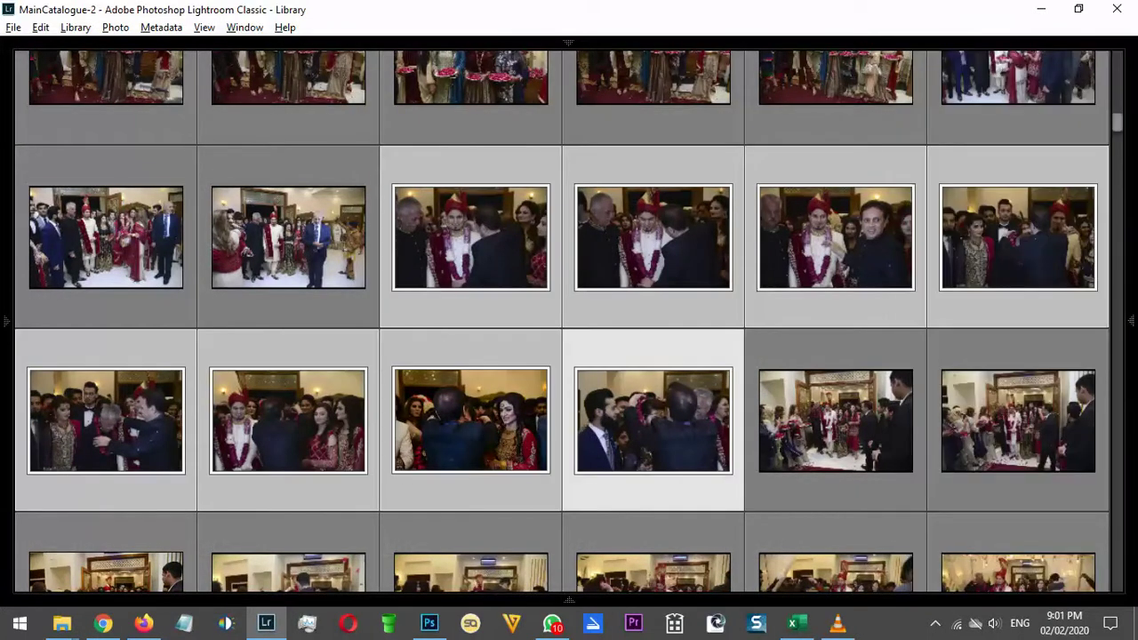
mouse_move(1133, 320)
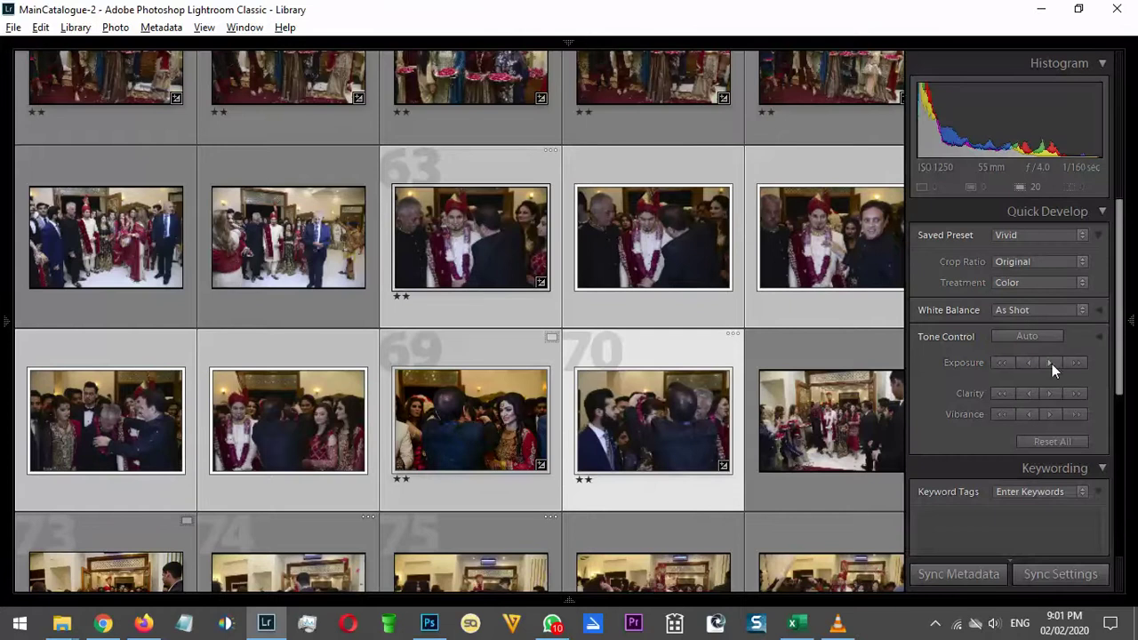
click(864, 423)
Filter the shoot to camera serial number 8907209, keeping the two-star filter, and hide the filter bar
key(backslash)
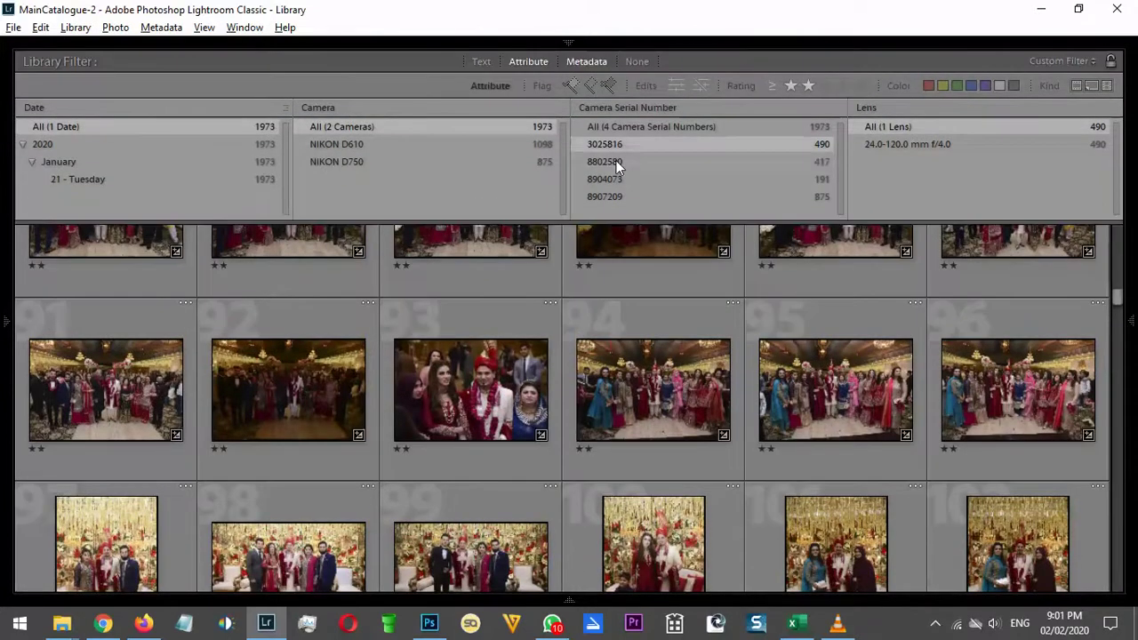
click(617, 162)
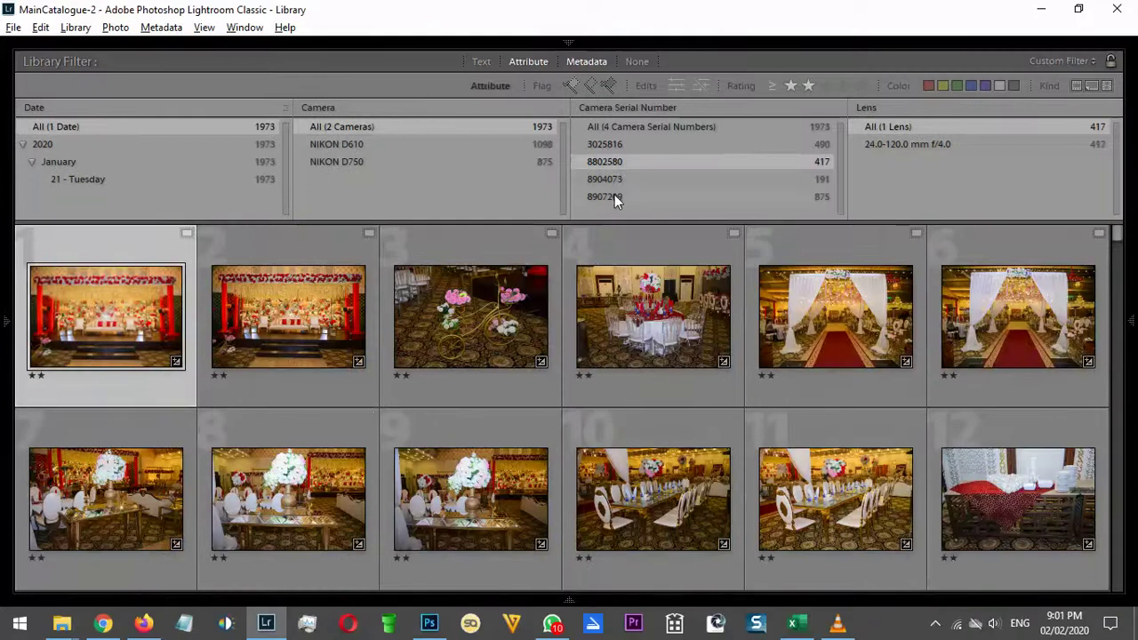
click(615, 196)
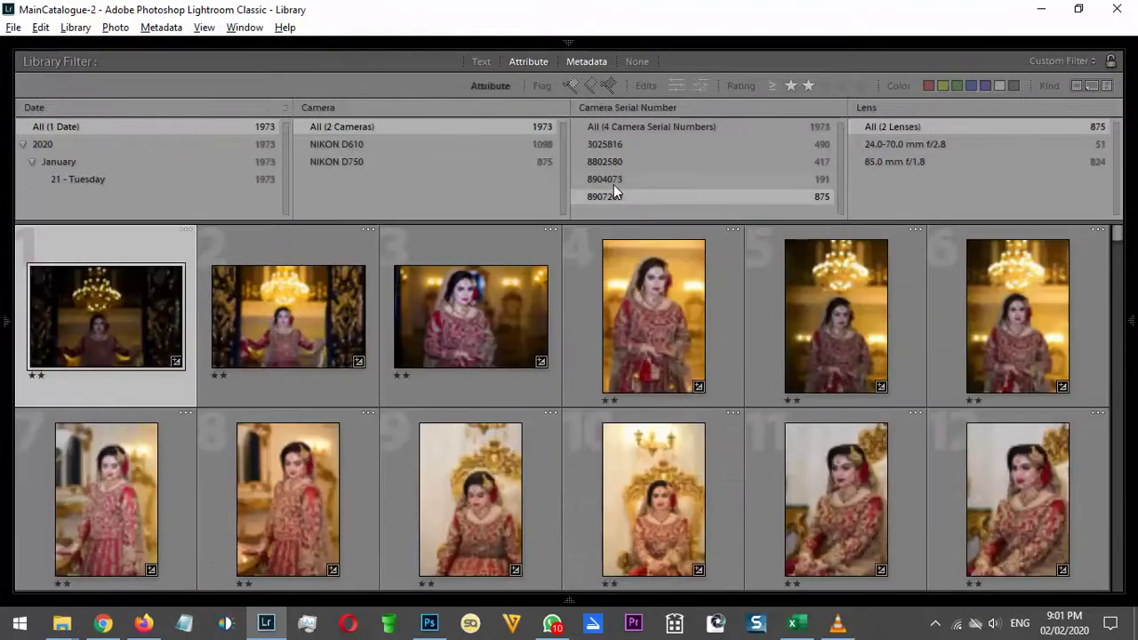
key(backslash)
Clear the star rating of the dark full-length bride portrait, photo 49
scroll(668, 343, down, 10)
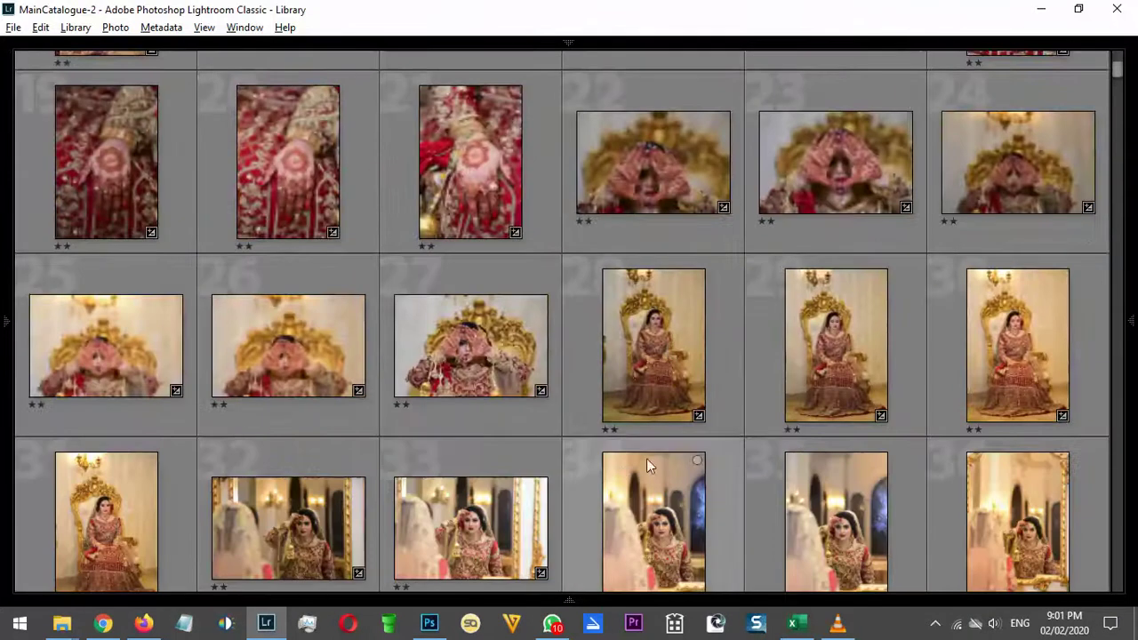
scroll(611, 279, down, 12)
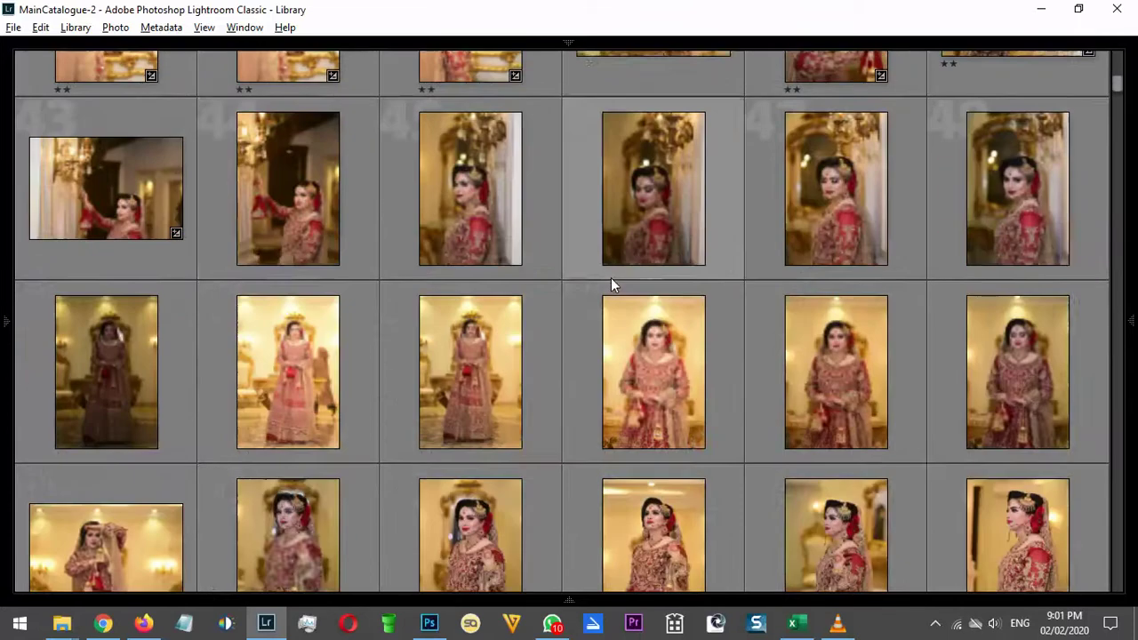
click(298, 215)
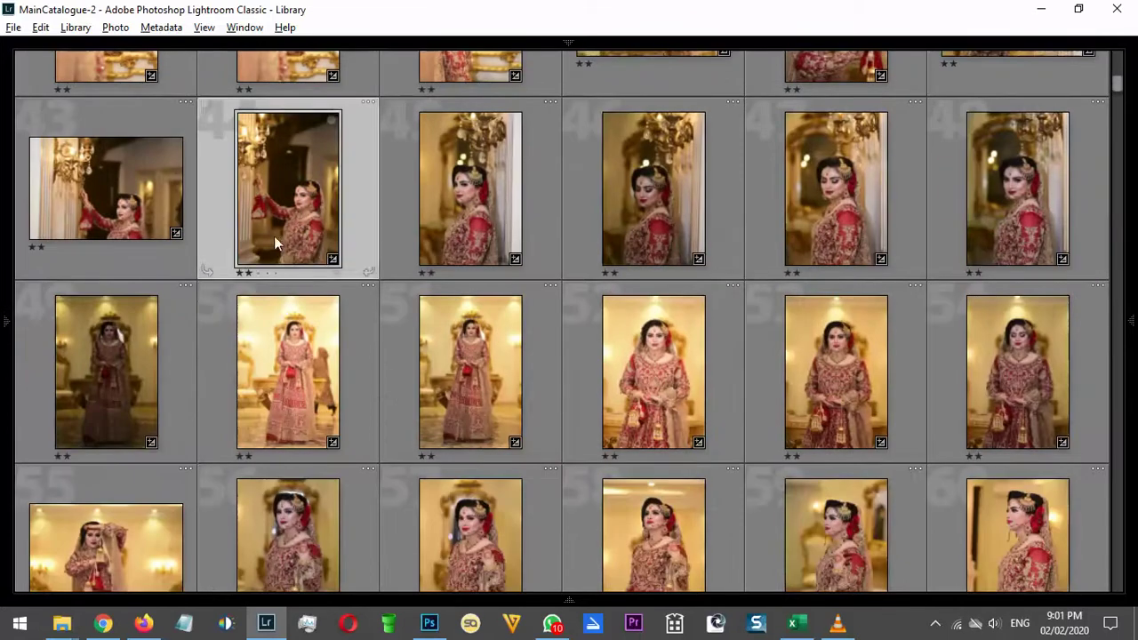
click(113, 335)
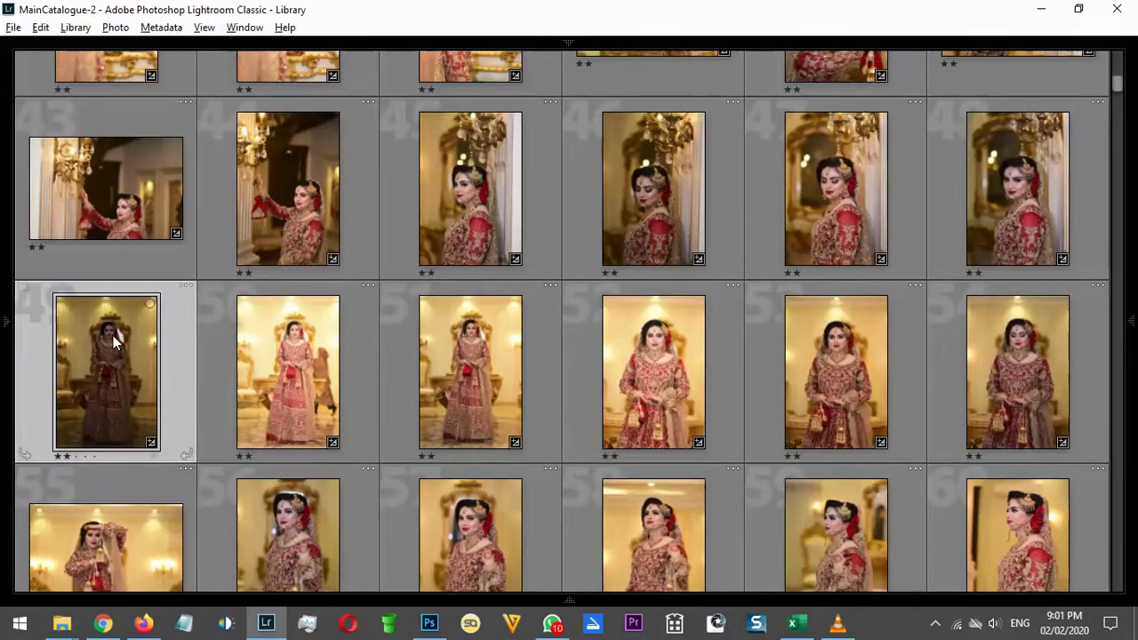
Raise the exposure of chandelier portraits 43 and 44 together, and of photo 46 on its own
scroll(558, 301, up, 2)
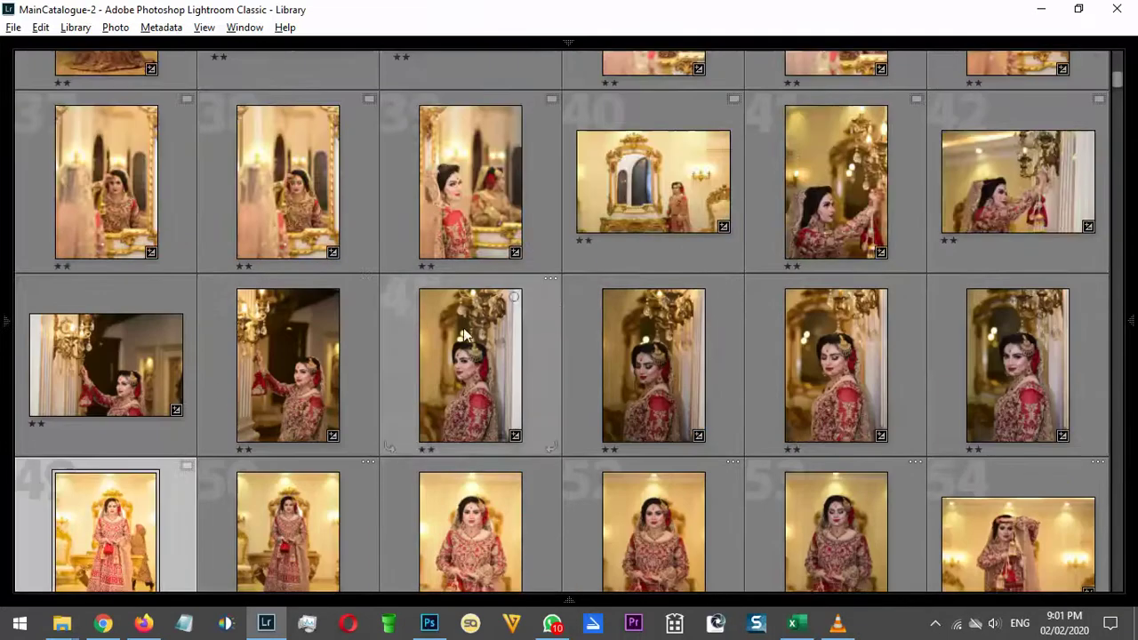
click(282, 438)
ctrl+click(153, 365)
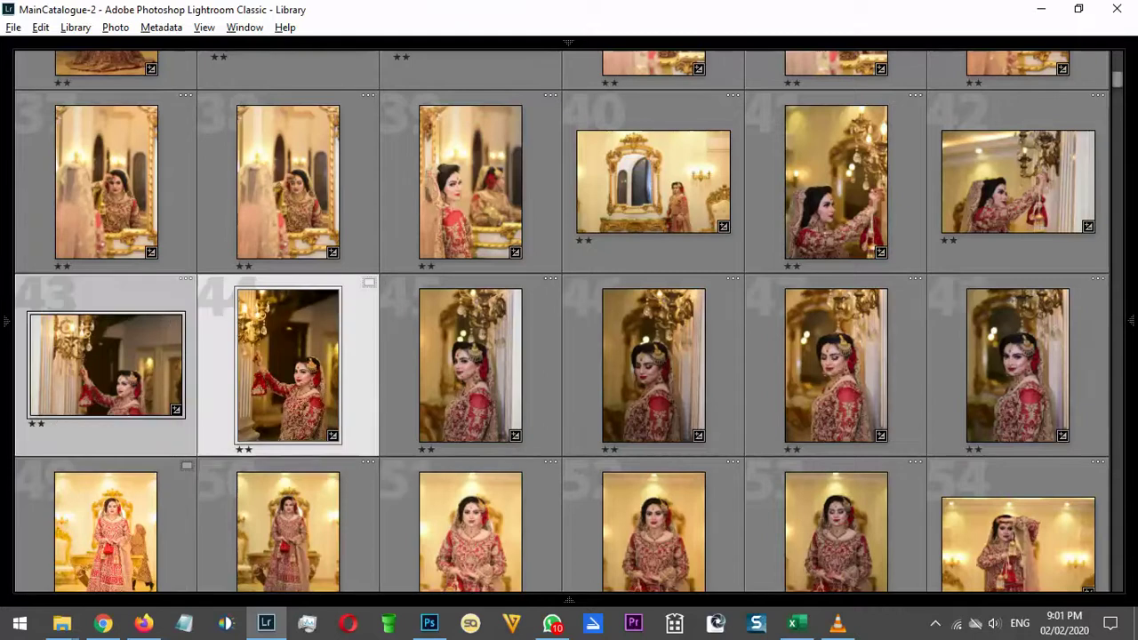
mouse_move(1049, 311)
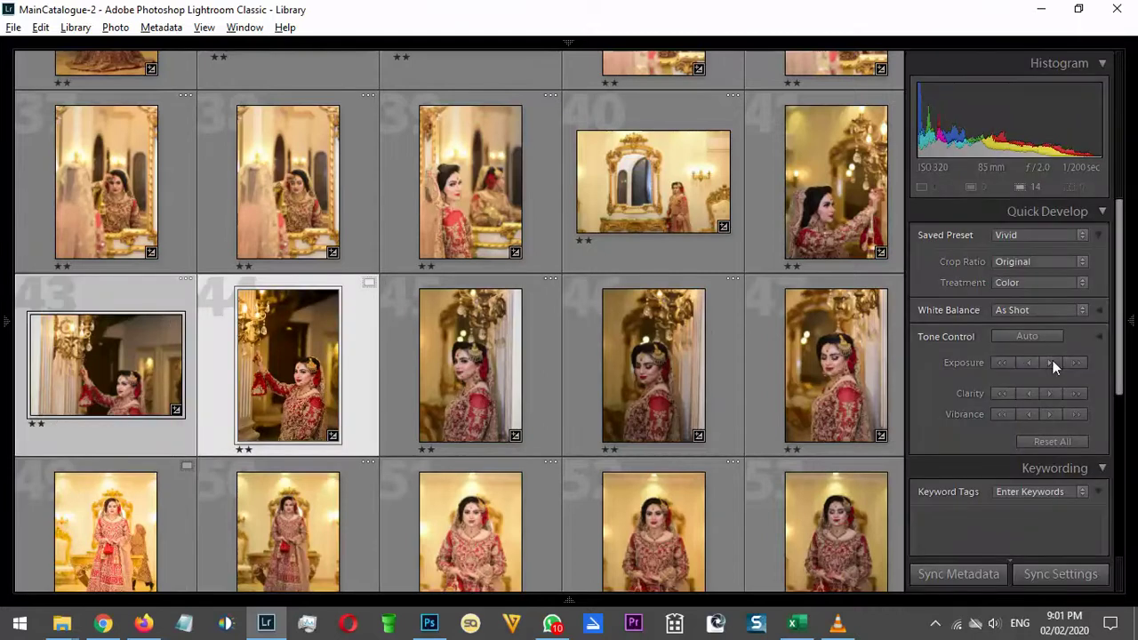
click(659, 323)
mouse_move(1132, 320)
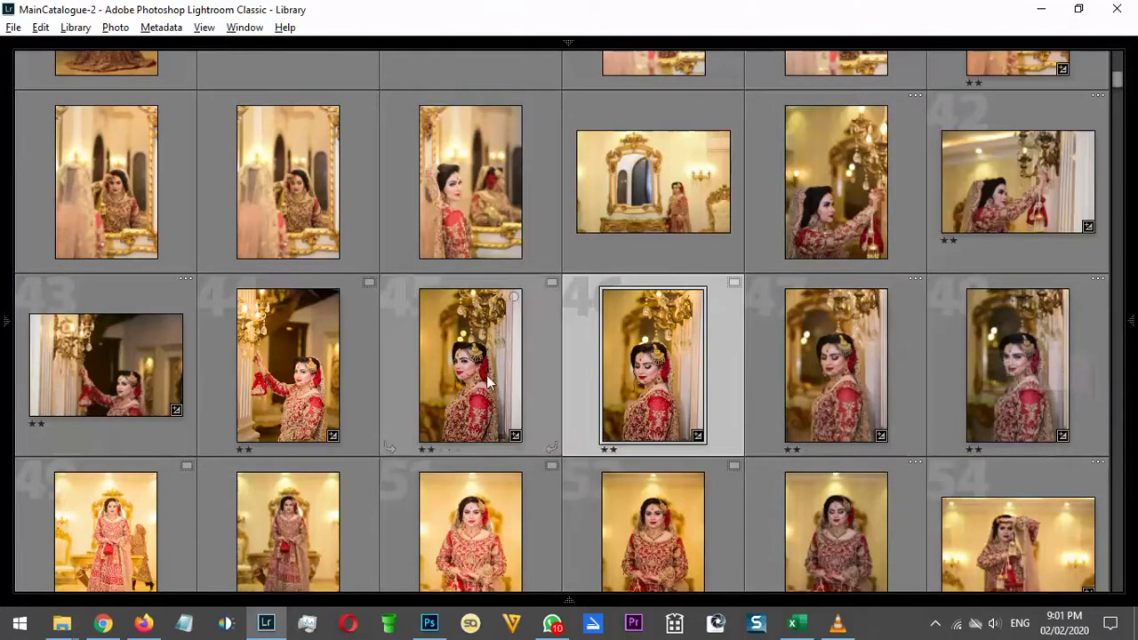
Adjust the exposure of the bride's mirror portrait, photo 38
scroll(834, 384, down, 2)
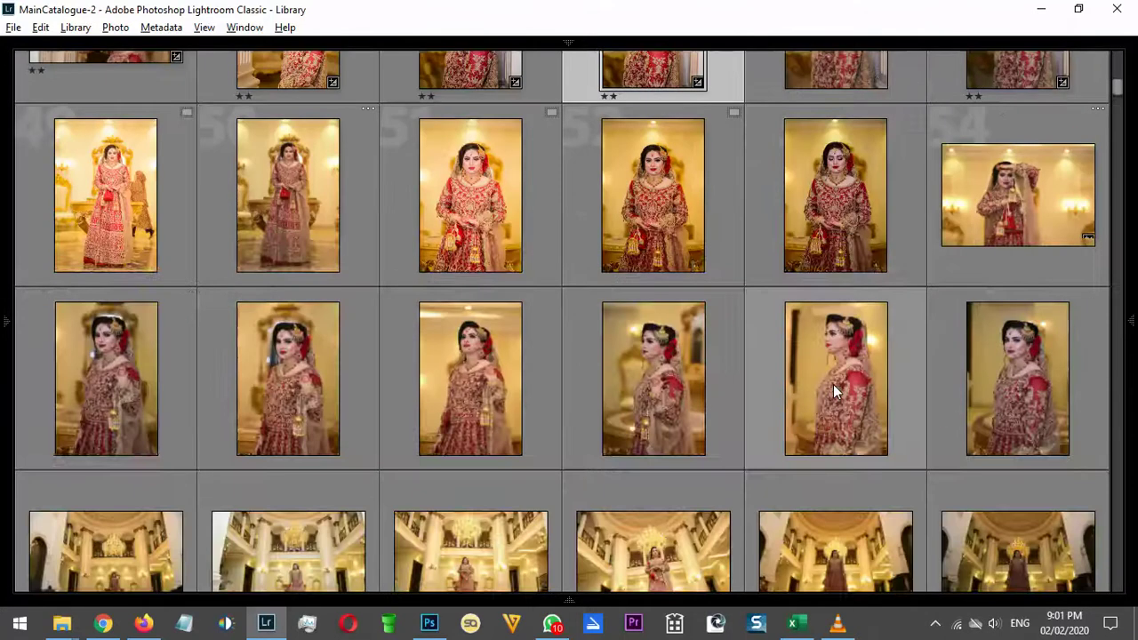
scroll(833, 385, up, 2)
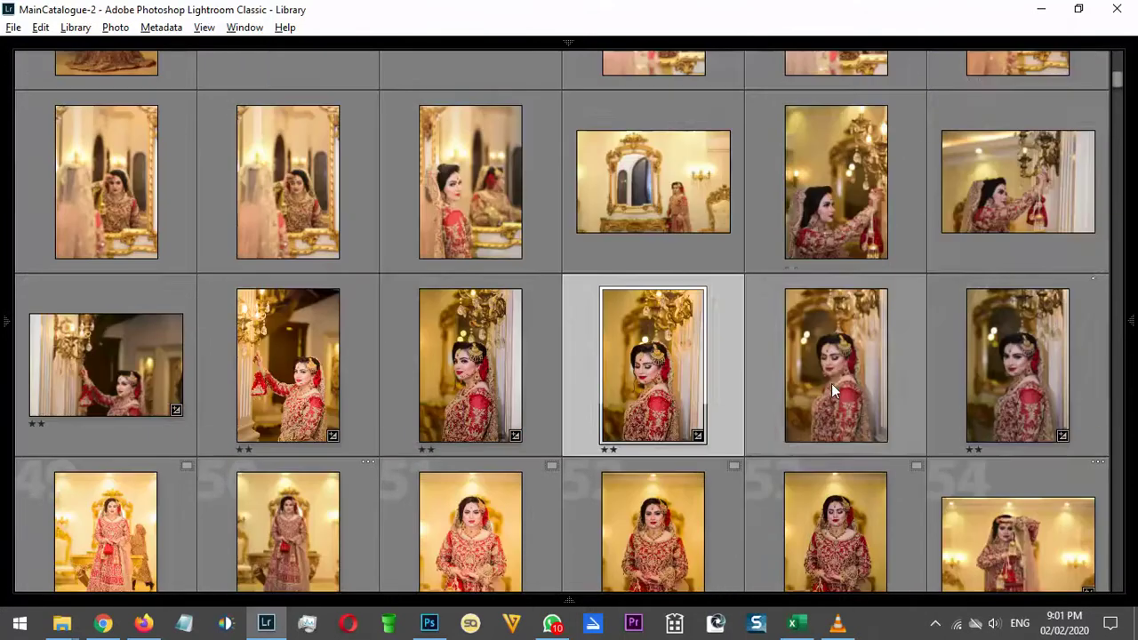
click(275, 213)
click(1131, 320)
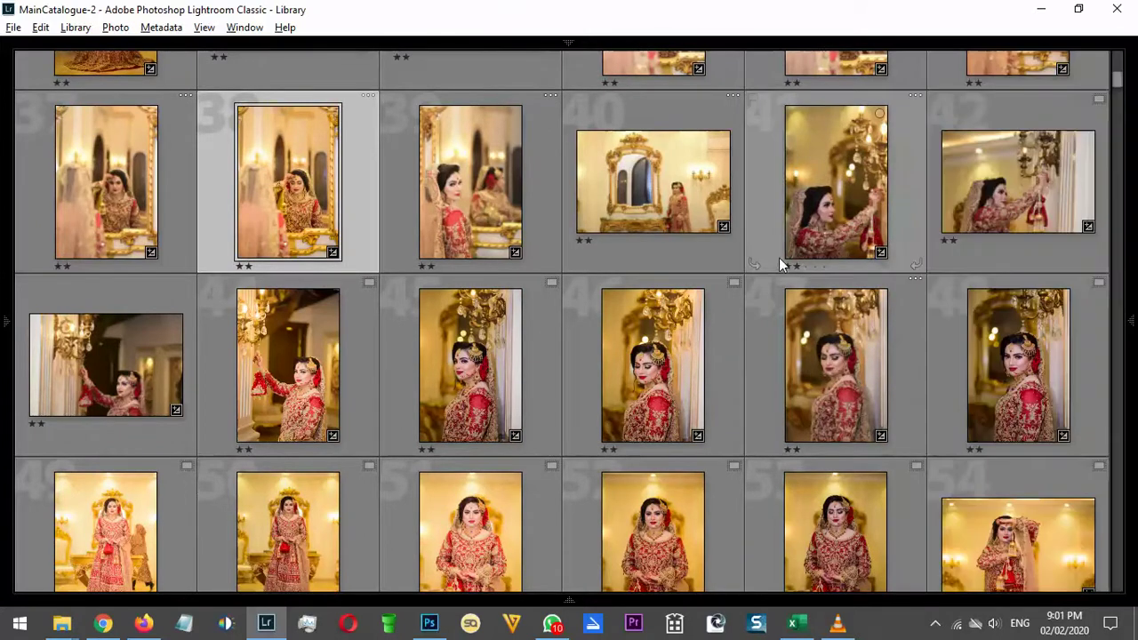
Clear the star rating of the bride's hall photos 70 to 78 together
scroll(779, 257, down, 5)
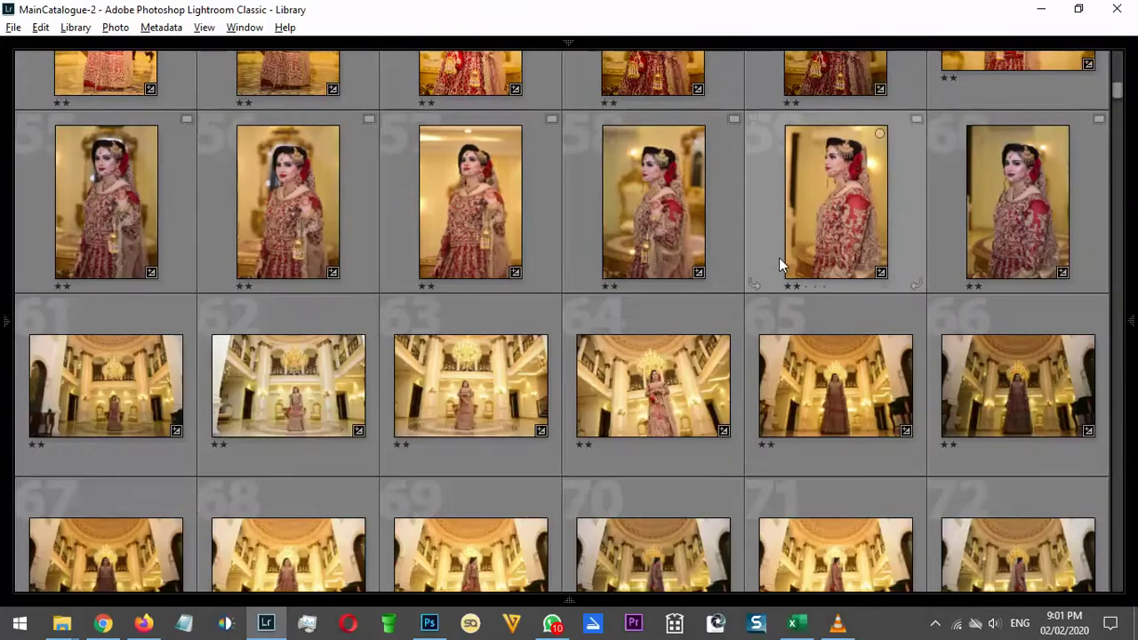
scroll(779, 259, down, 2)
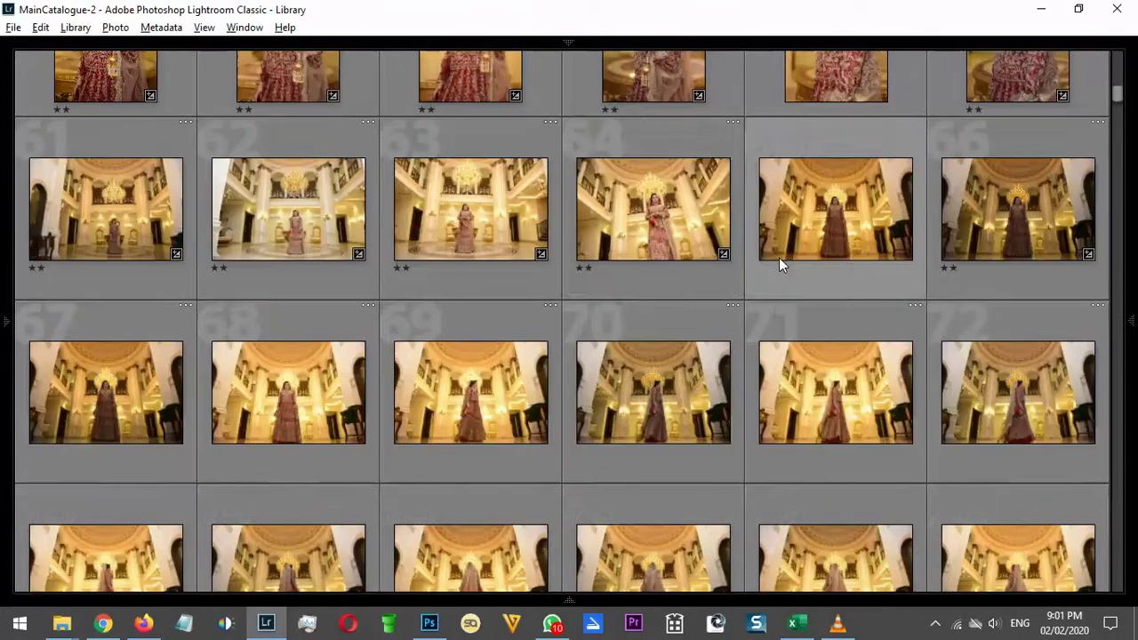
scroll(621, 219, down, 2)
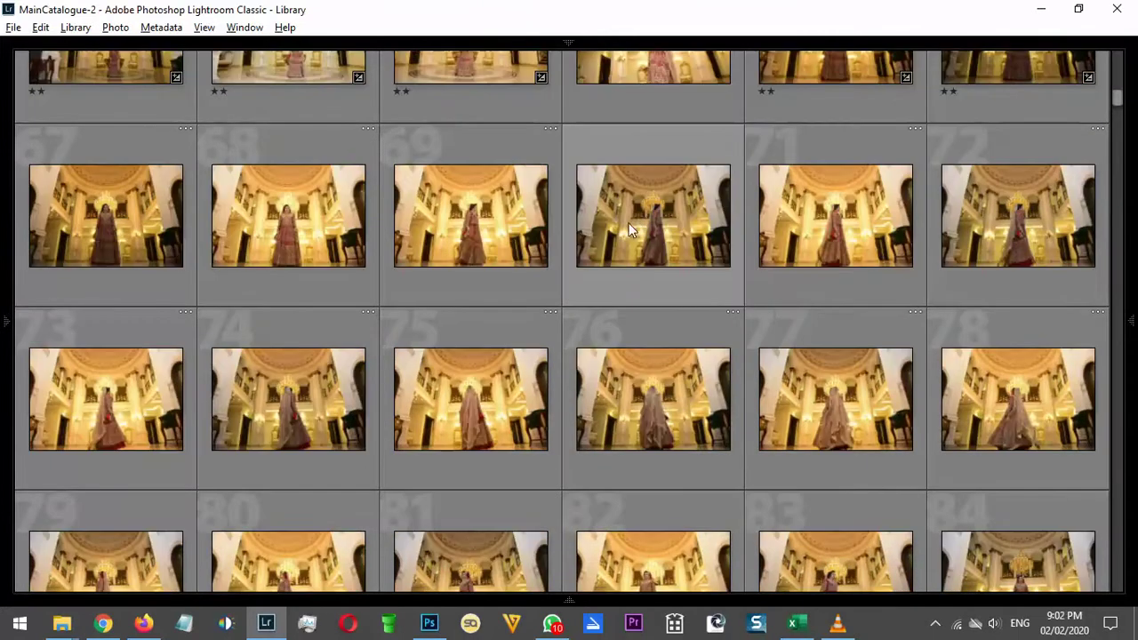
click(619, 228)
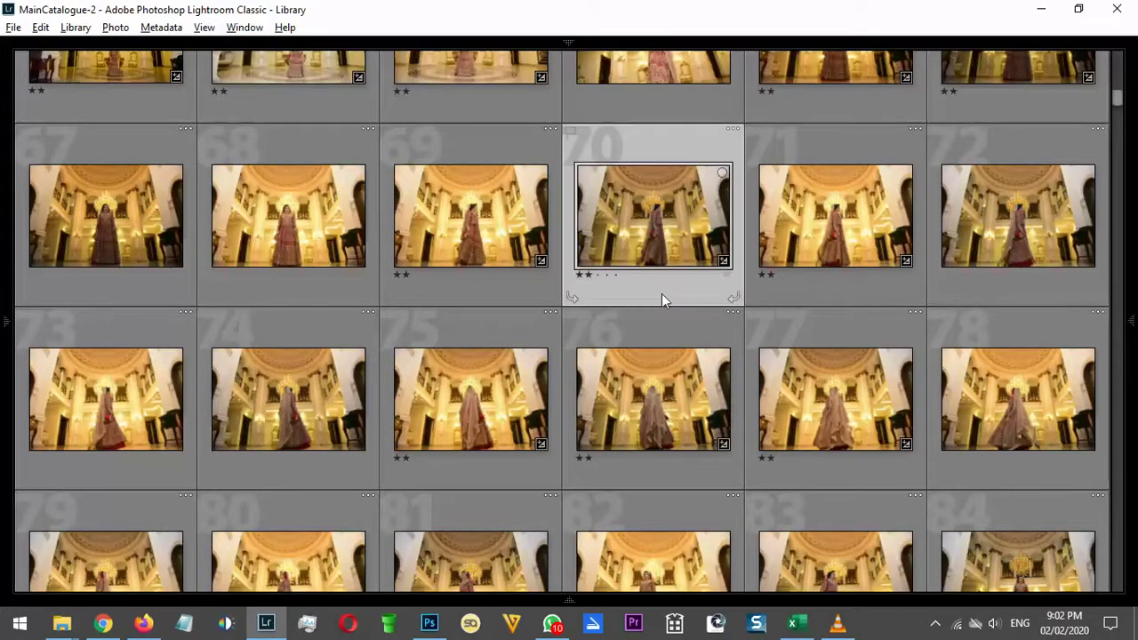
scroll(665, 291, down, 2)
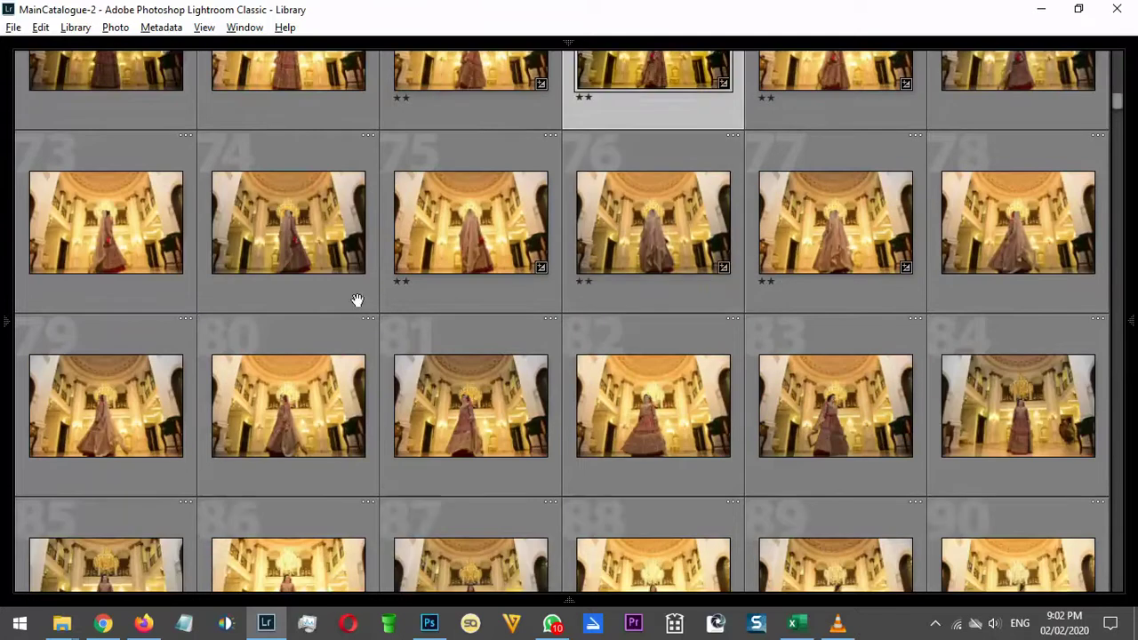
shift+click(1048, 227)
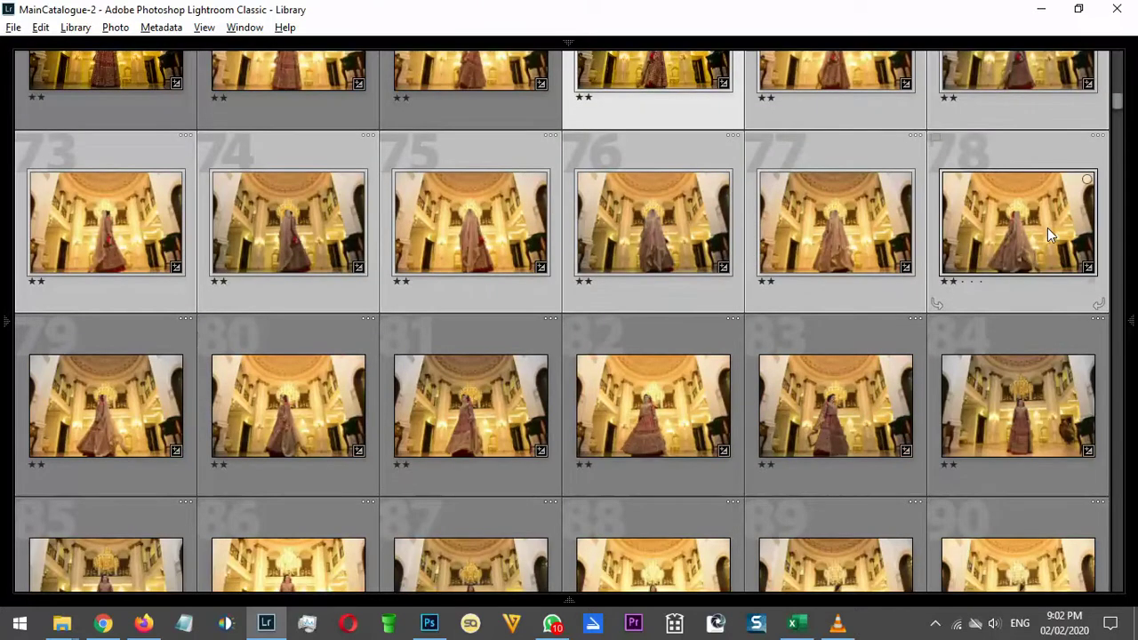
key(ctrl+z)
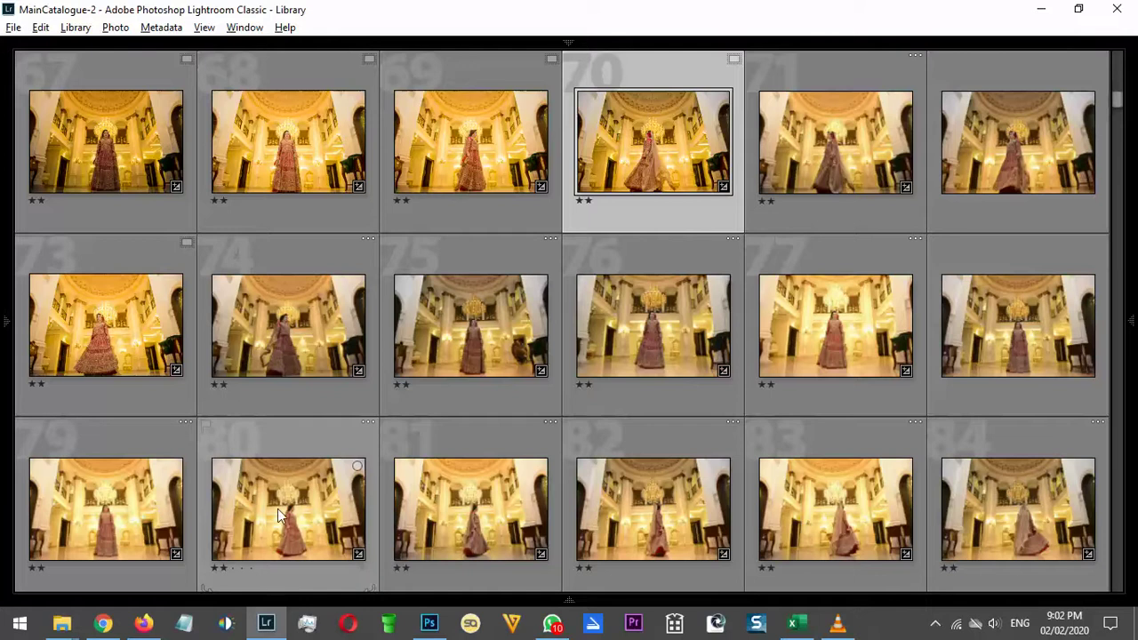
Set the rating of hall photos 75 to 79 to 0
click(159, 475)
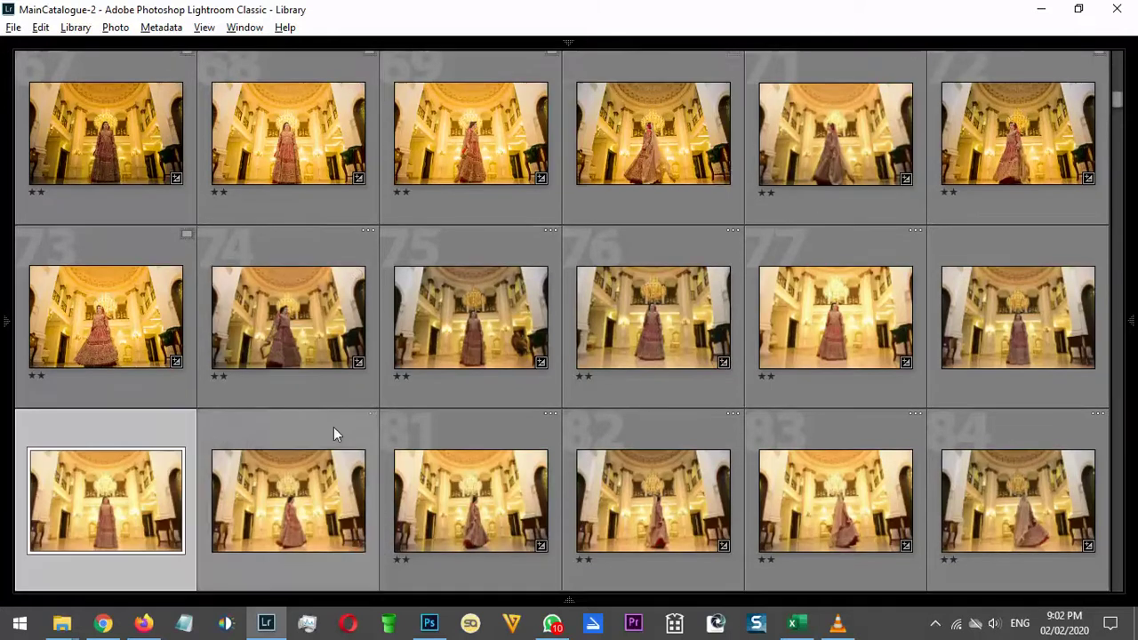
shift+click(458, 336)
key(0)
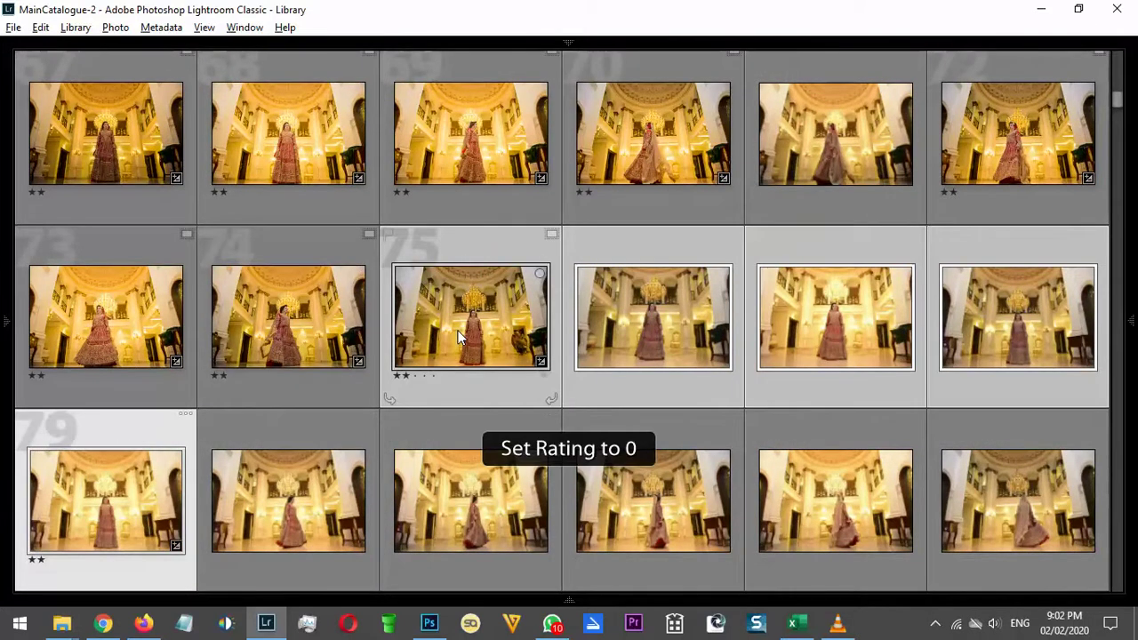
Raise the exposure of the couple portrait in front of the floral stage, photo 111
scroll(535, 390, down, 4)
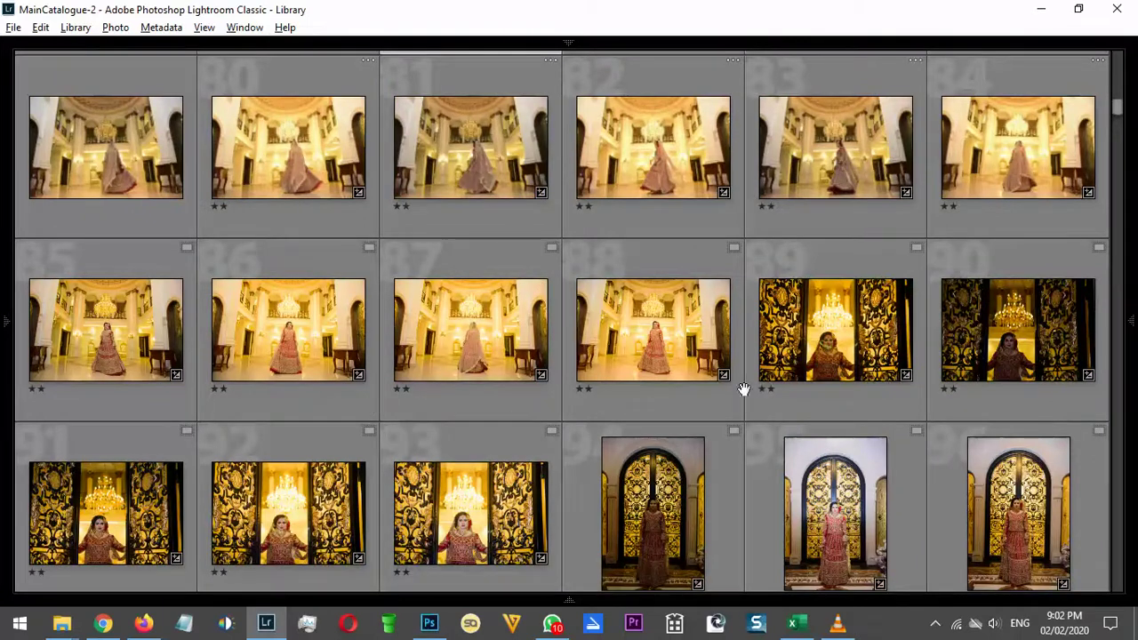
scroll(732, 401, down, 2)
scroll(746, 492, down, 8)
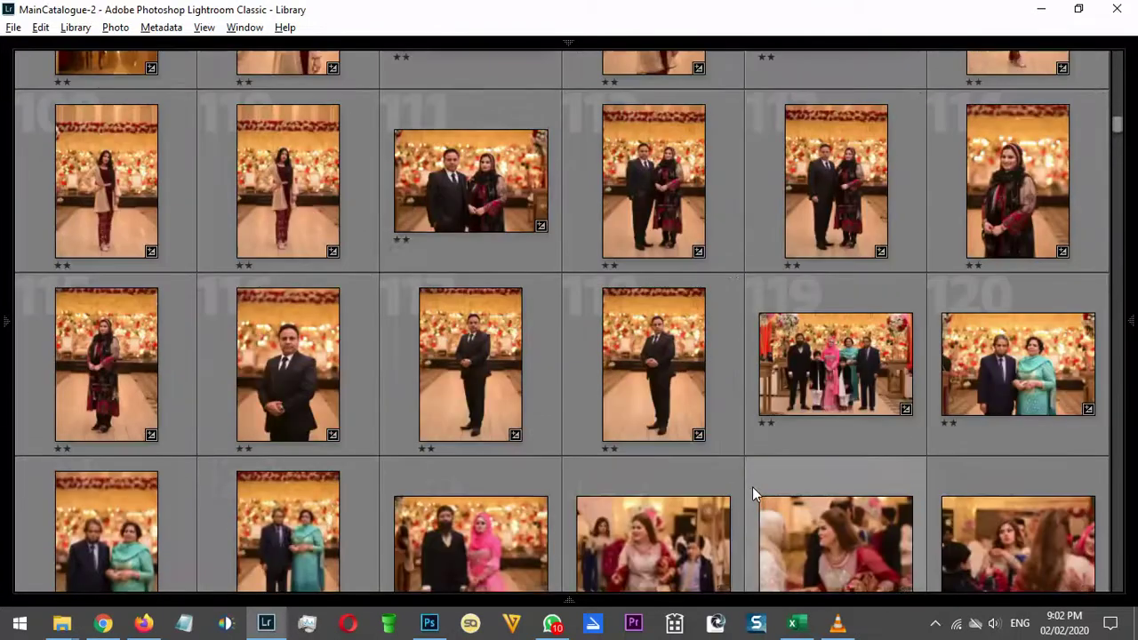
click(462, 223)
mouse_move(1134, 280)
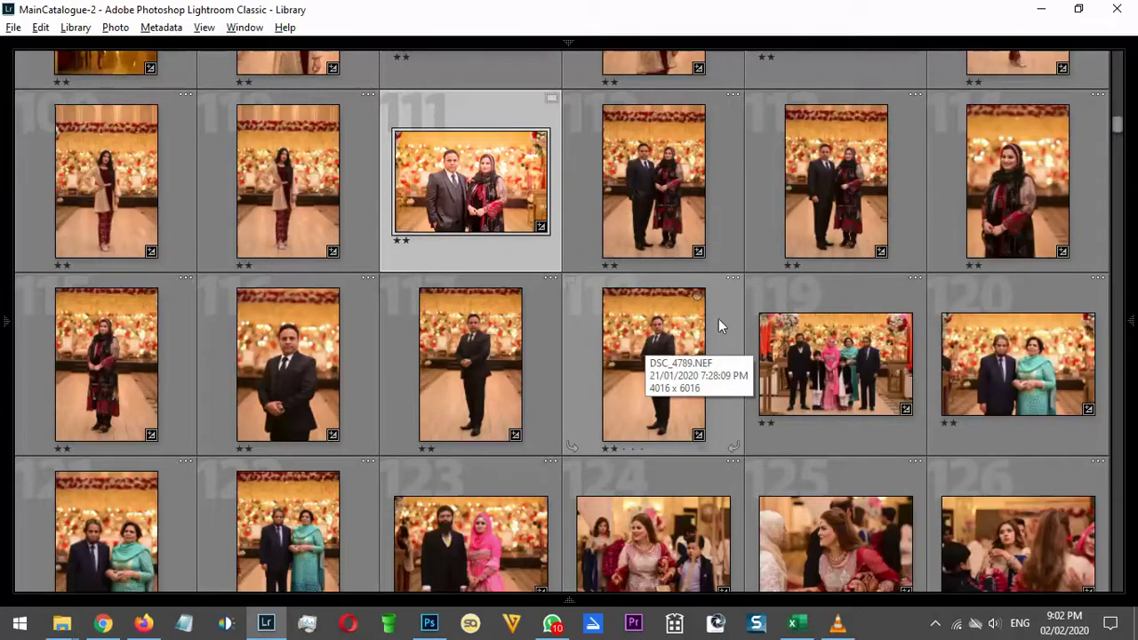
mouse_move(1133, 294)
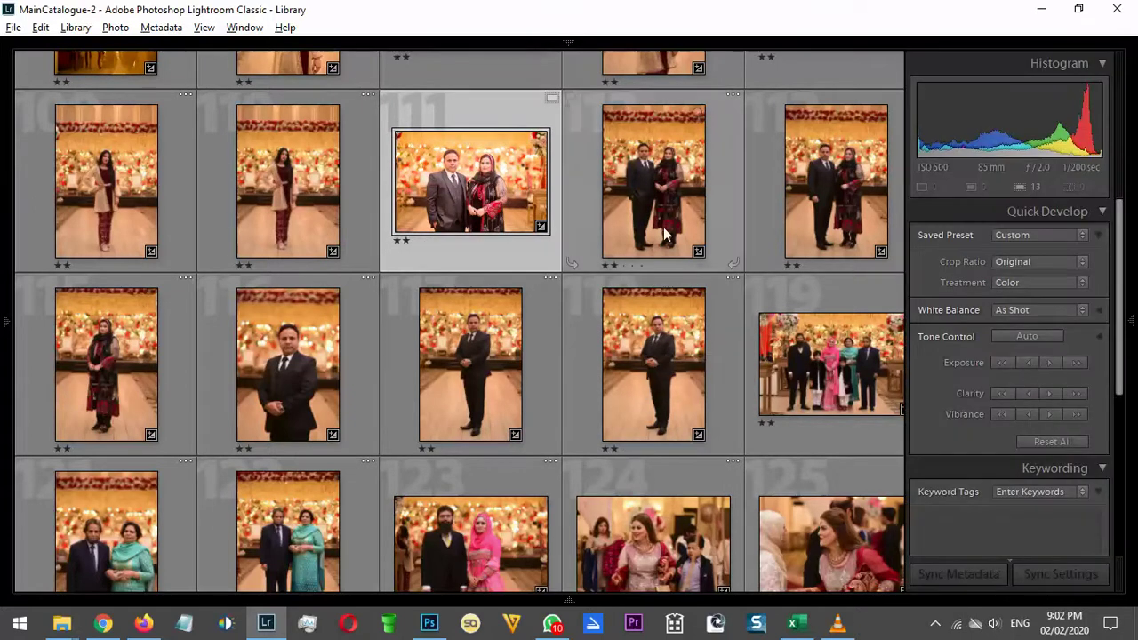
Open the couple portrait DSC_4782.NEF in the Develop module and set its white balance Tint to -15
double_click(643, 181)
key(d)
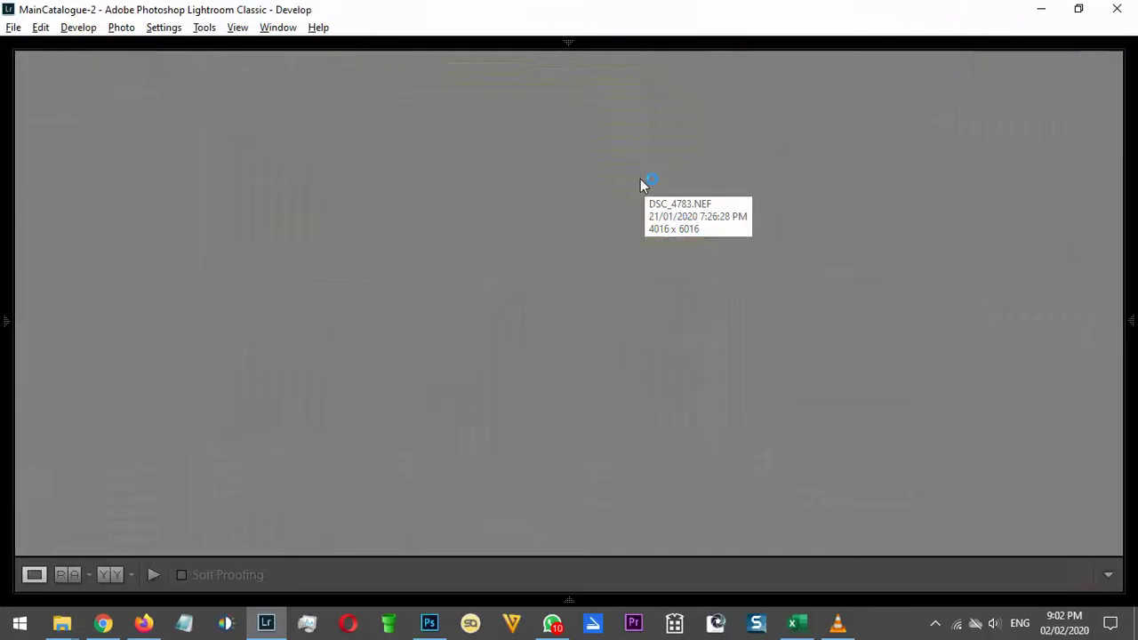
mouse_move(1125, 294)
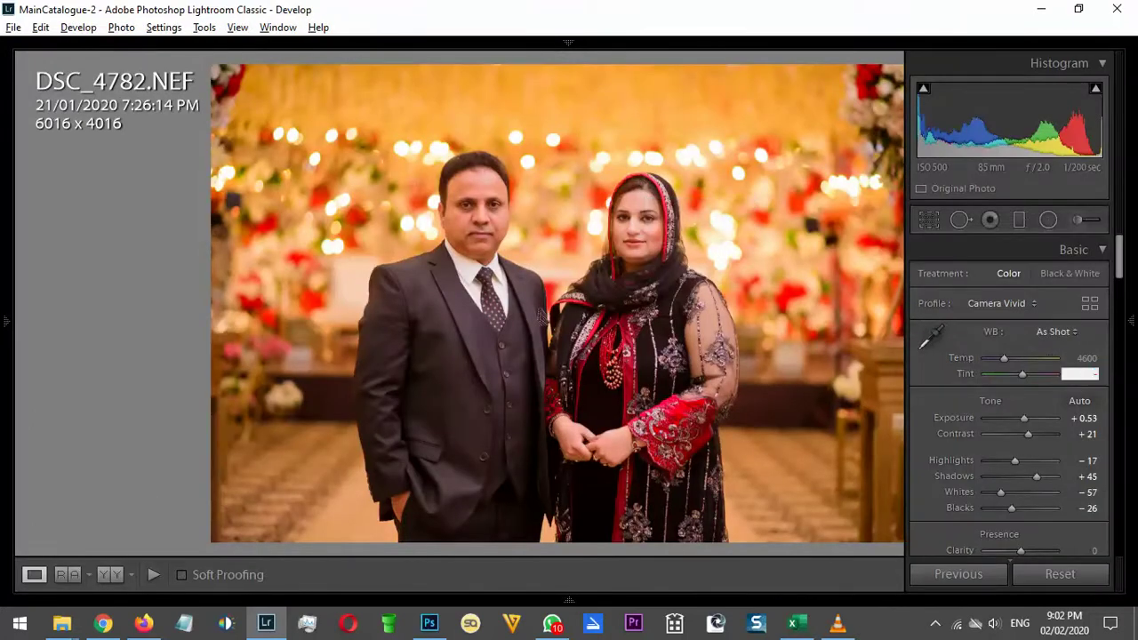
key(Return)
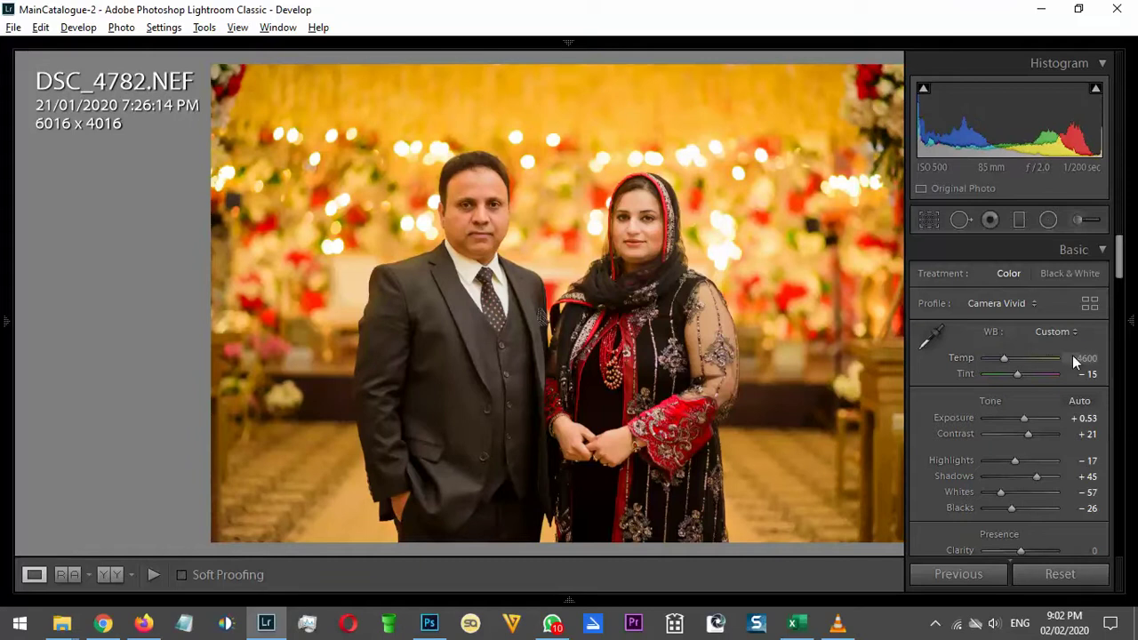
Set the couple portrait's white balance Temp to 4550
text(5500)
key(Return)
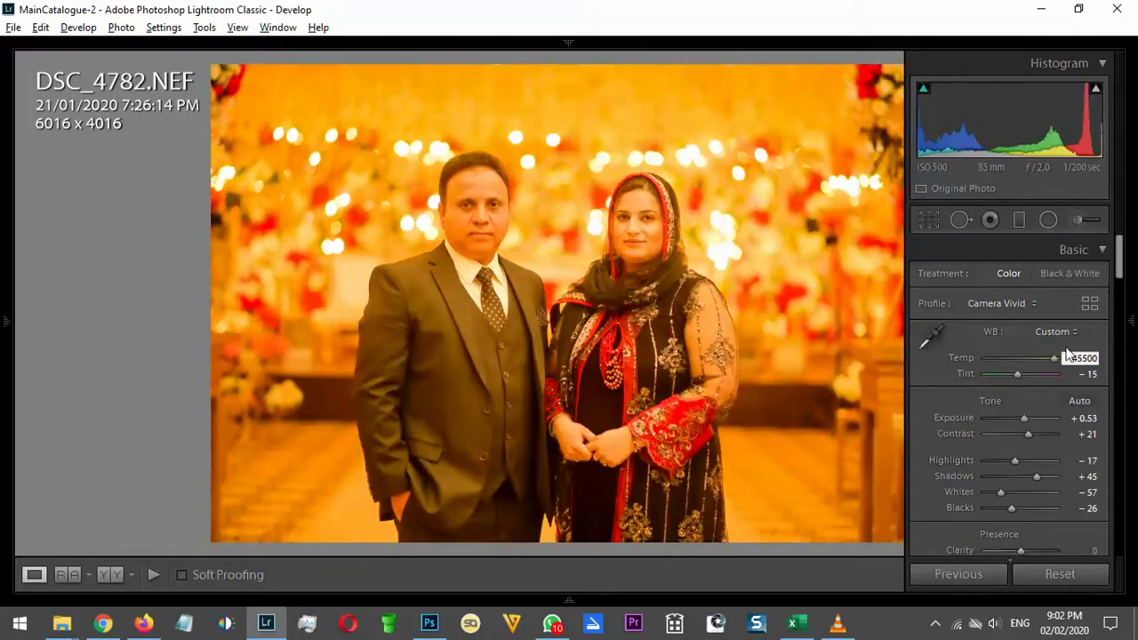
text(4550)
key(Return)
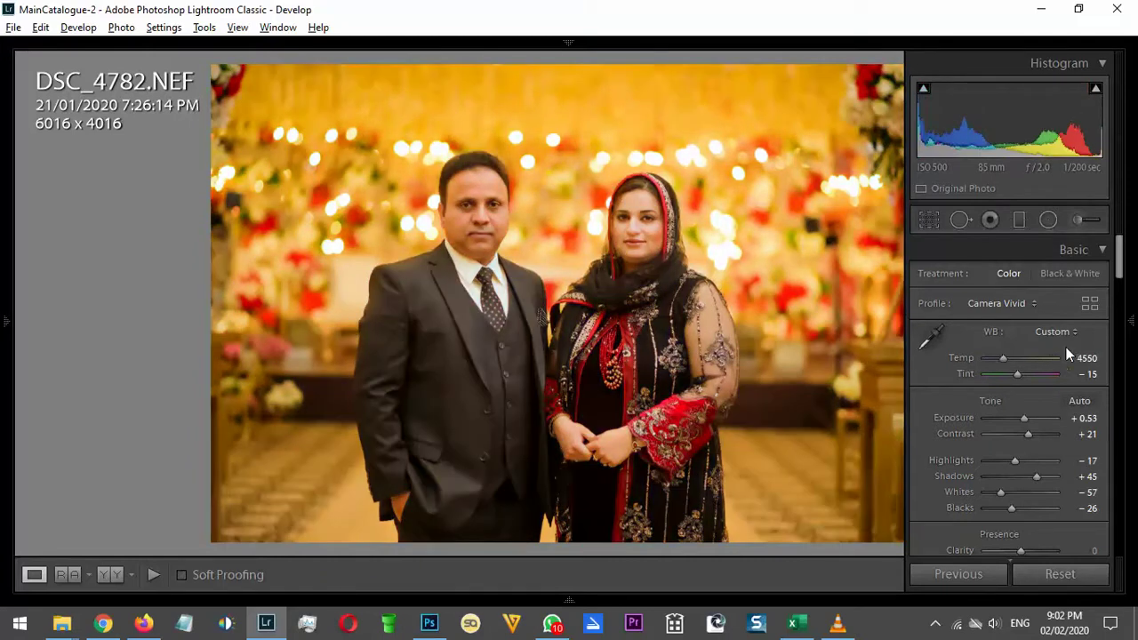
Set the couple portrait's Exposure to 0.80 and copy its develop settings from the grid
click(1091, 421)
text(.8)
key(Return)
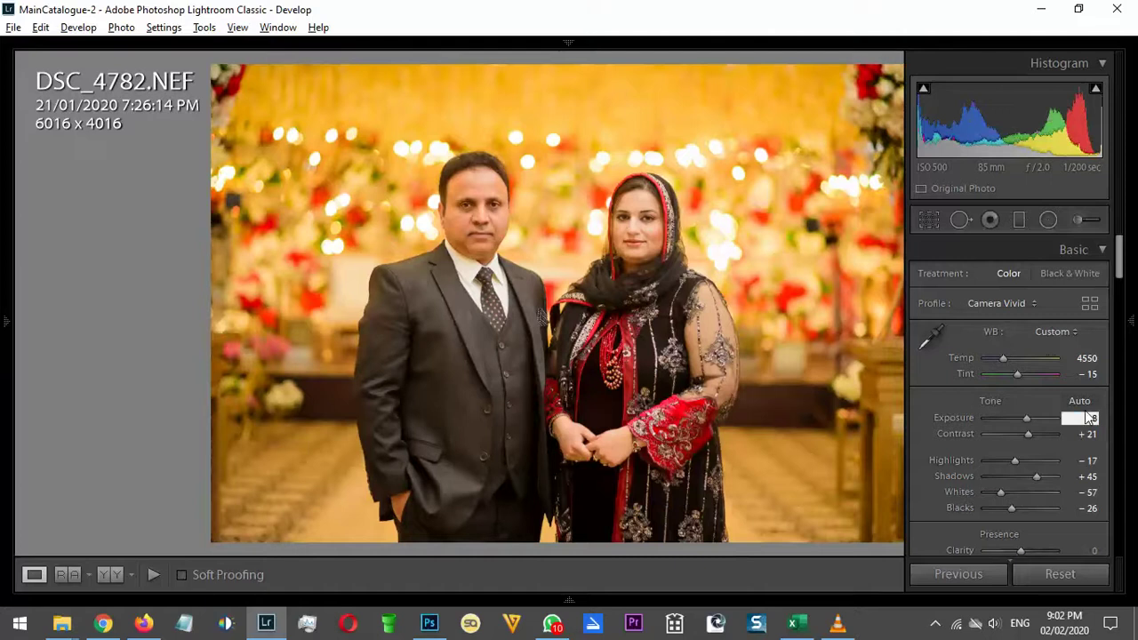
key(g)
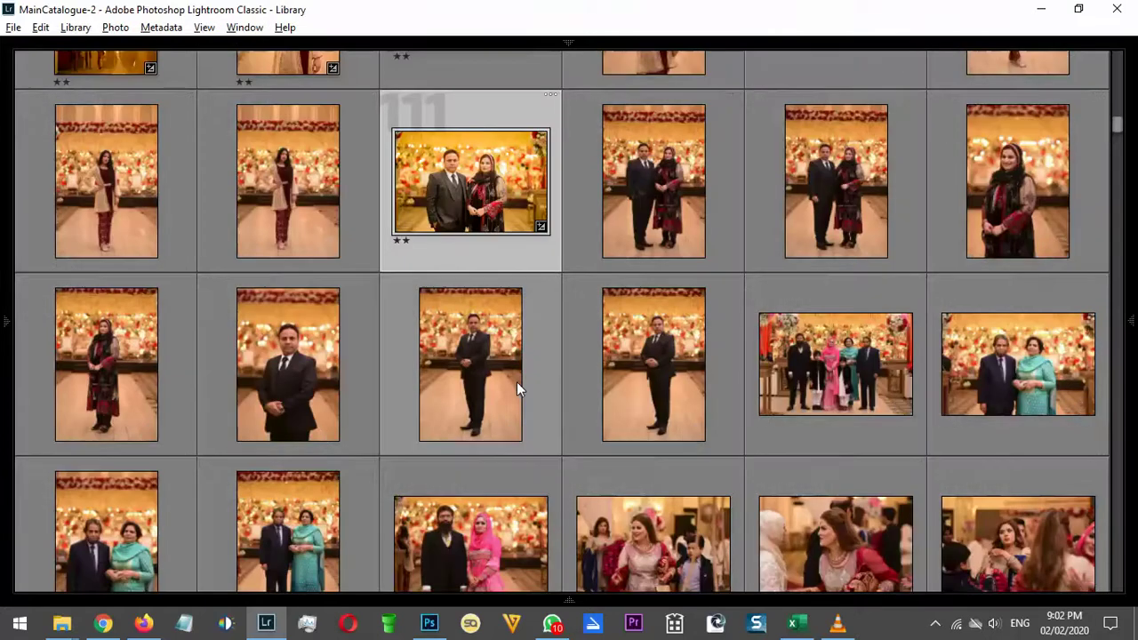
key(ctrl+shift+c)
key(Return)
Apply the copied develop settings to the floral-stage photos 112 to 190
click(623, 137)
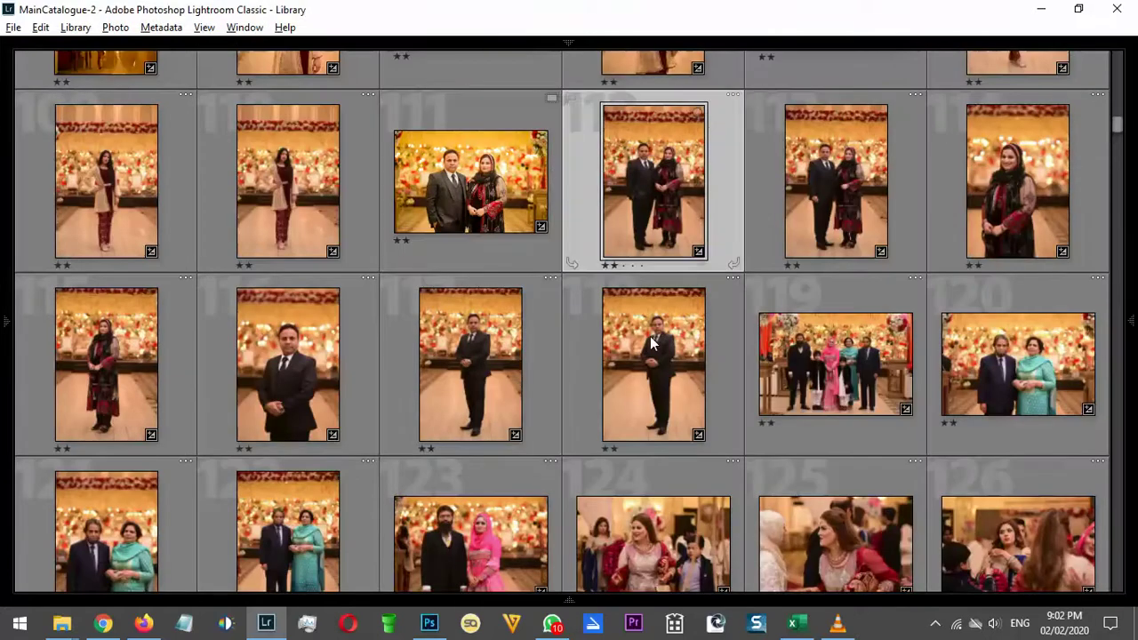
scroll(651, 338, down, 5)
scroll(651, 373, down, 15)
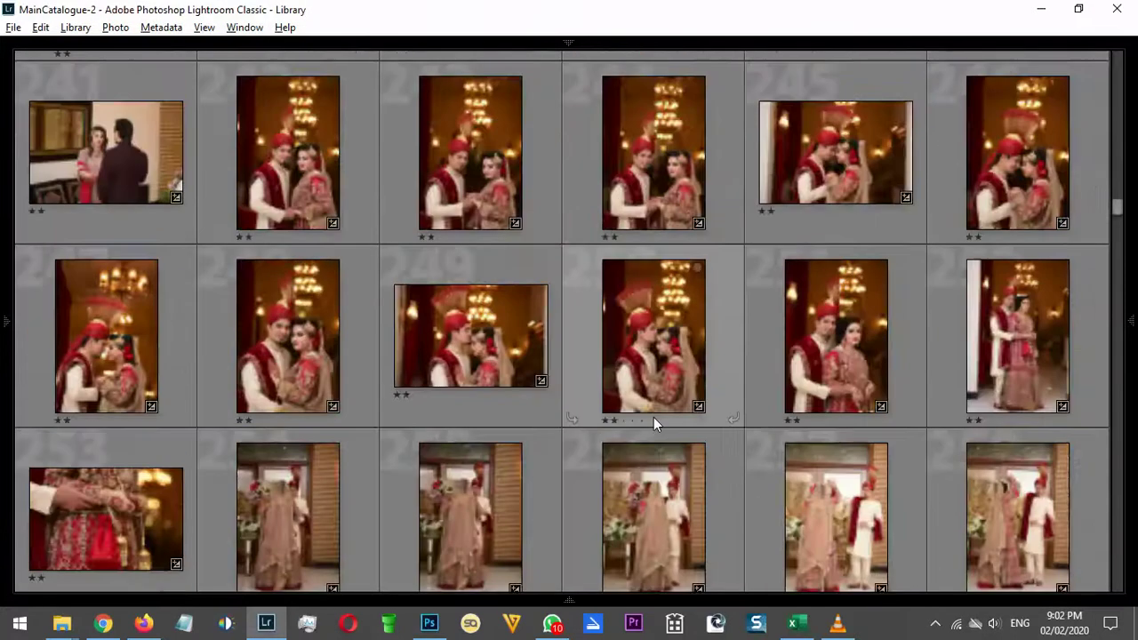
scroll(383, 346, up, 5)
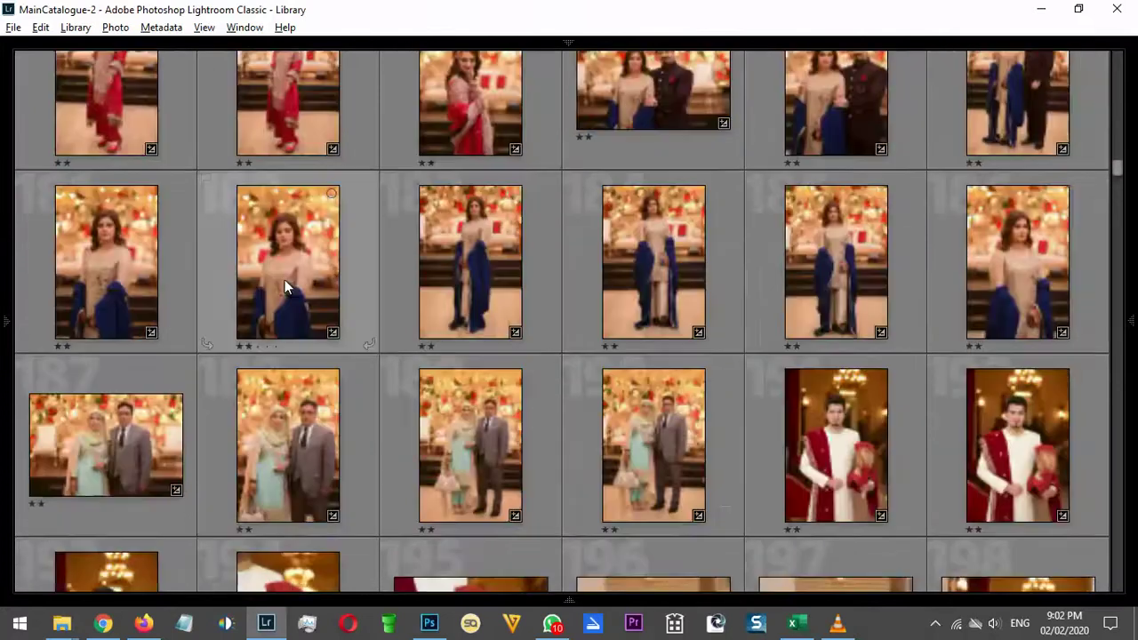
shift+click(643, 450)
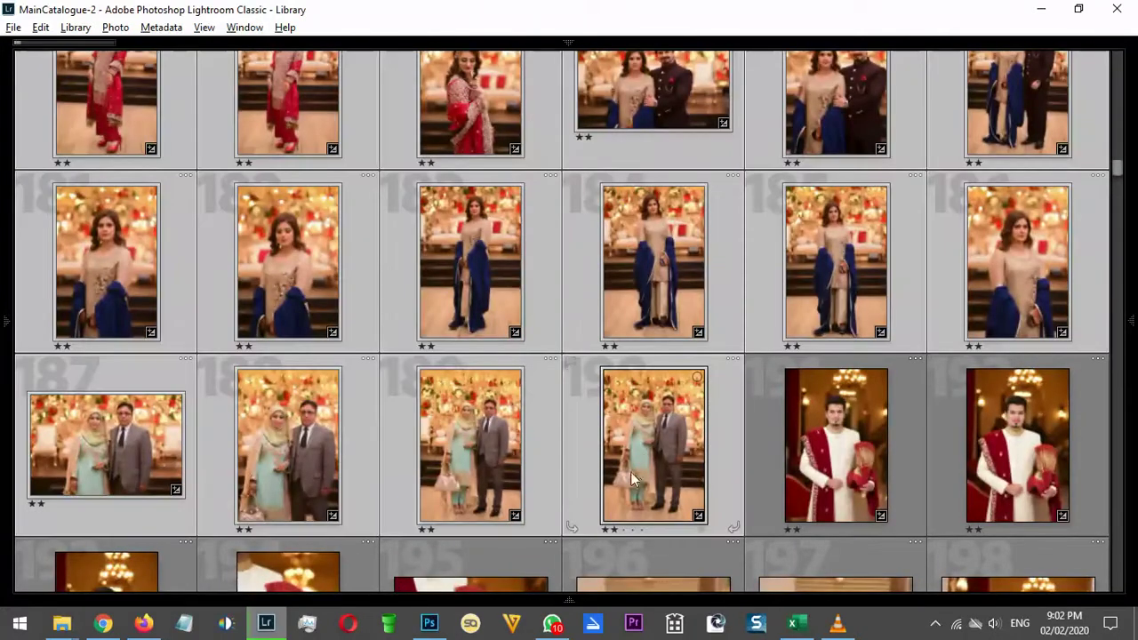
shift+click(845, 463)
shift+click(677, 454)
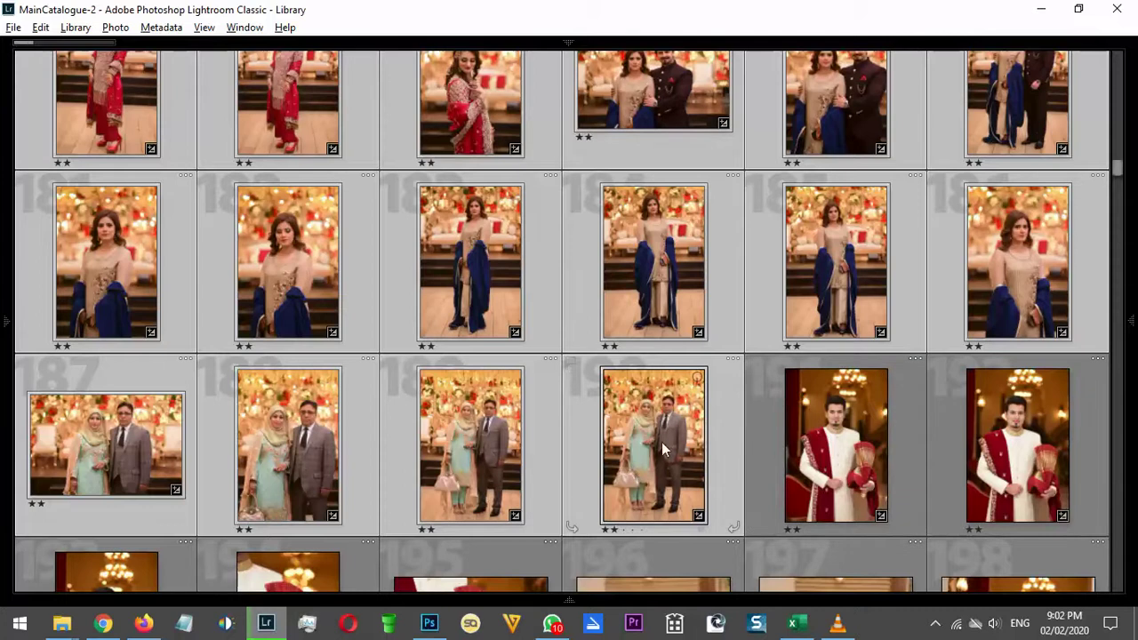
scroll(322, 318, up, 3)
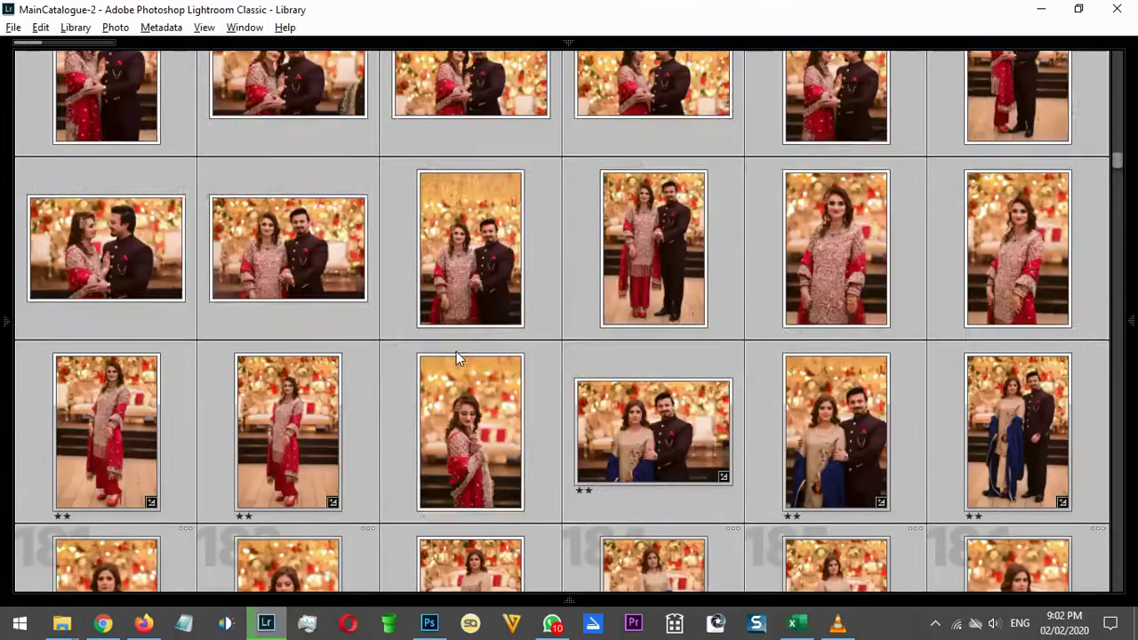
scroll(737, 356, up, 4)
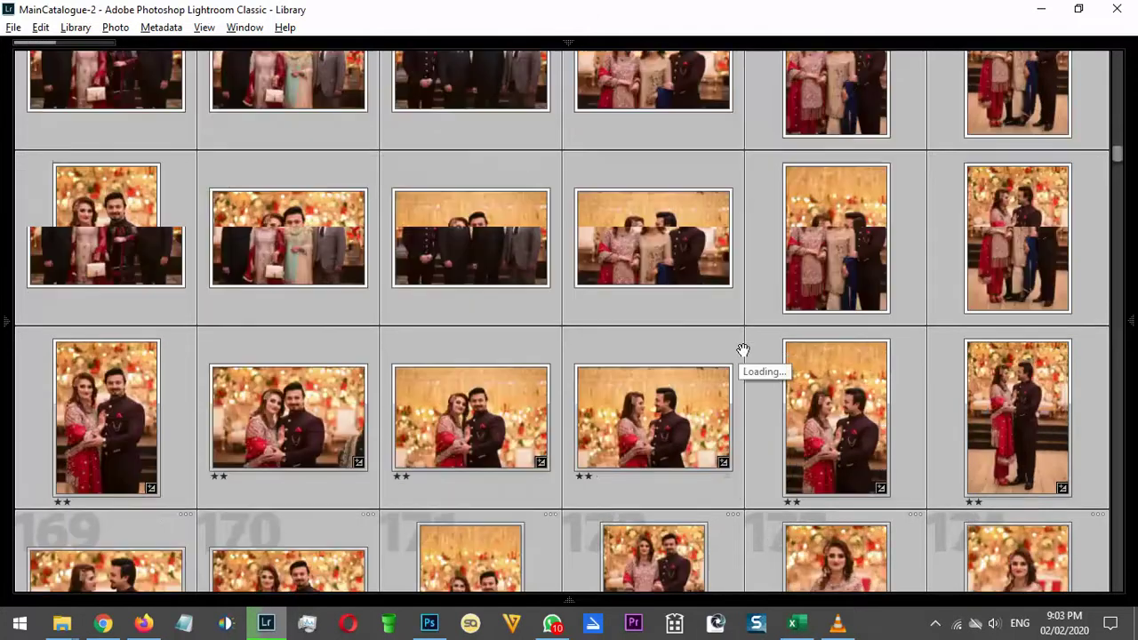
View the groom portrait holding the red turban, photo 193, in full screen and return to the grid
scroll(741, 356, down, 10)
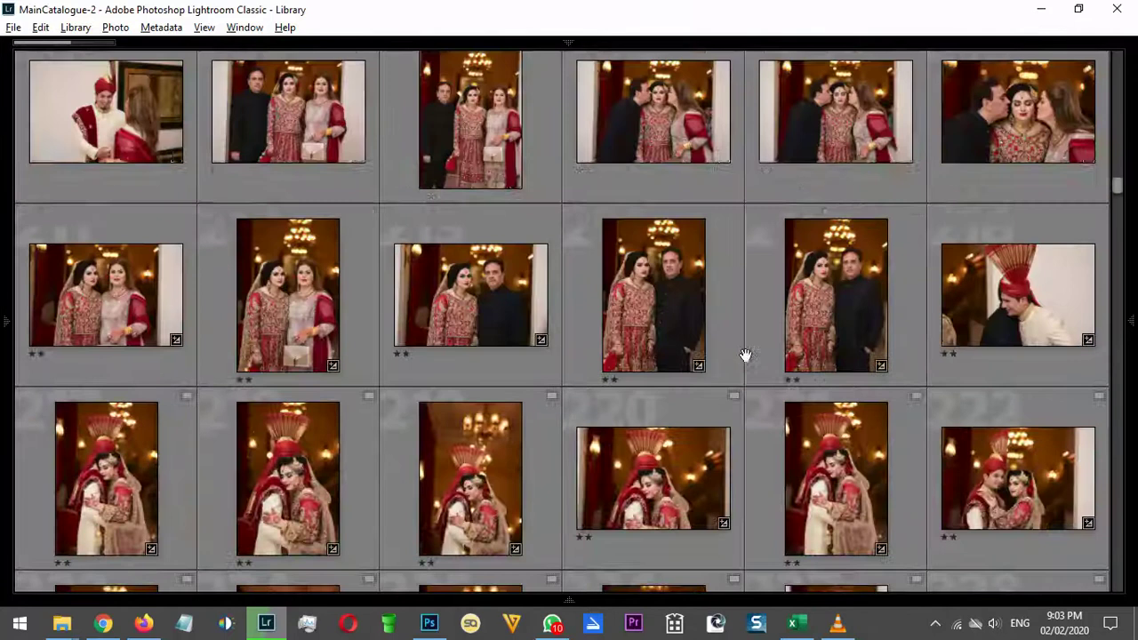
scroll(774, 355, up, 2)
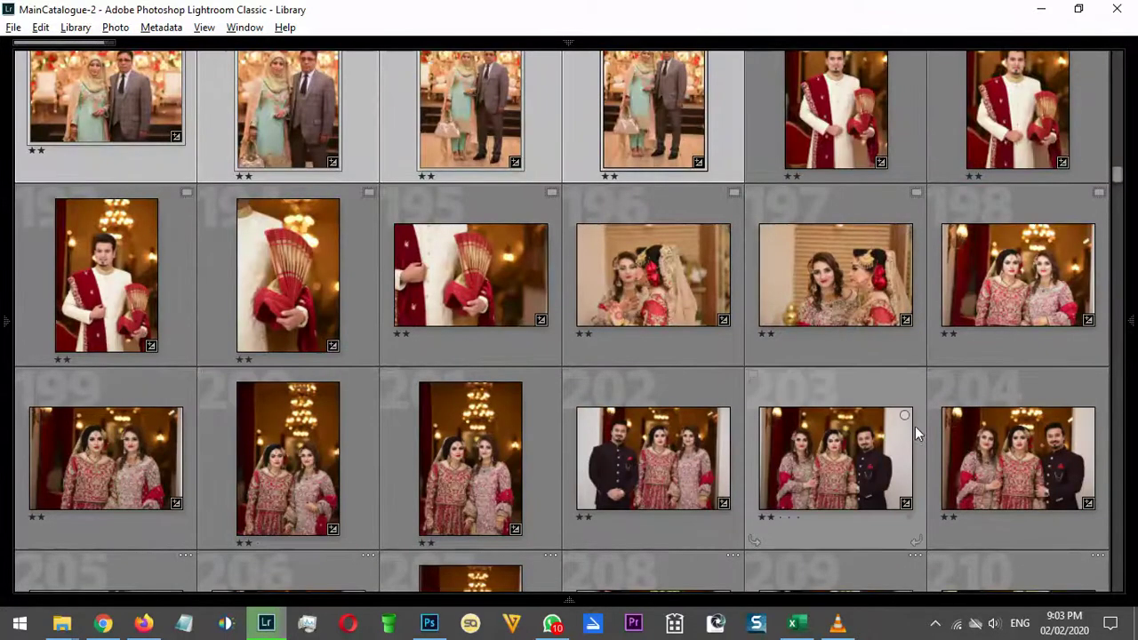
click(112, 309)
key(f)
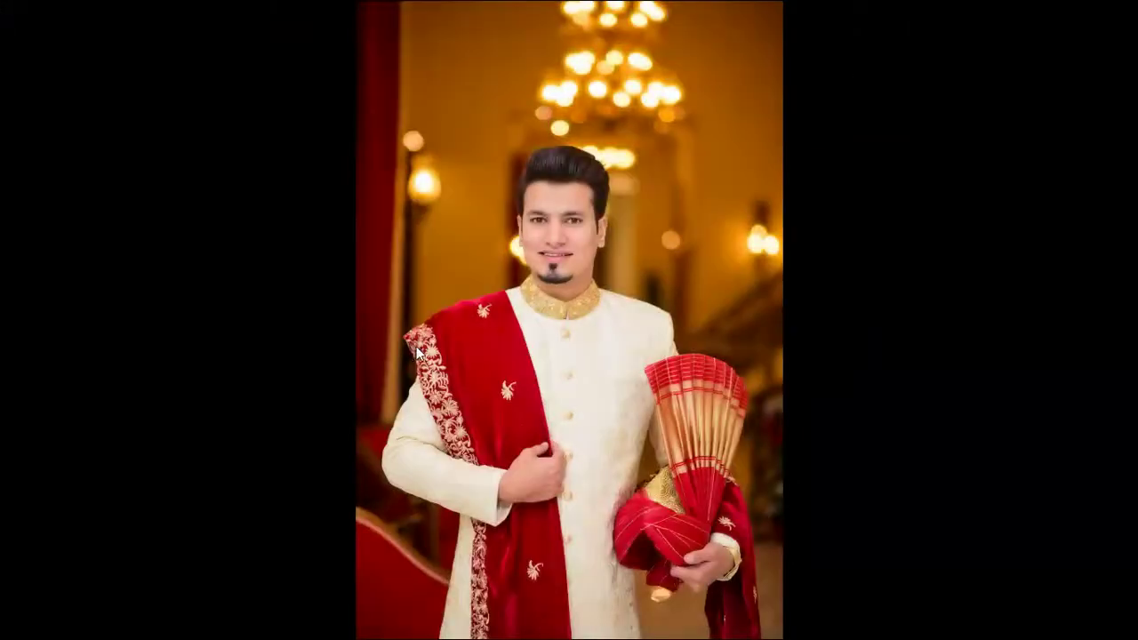
key(f)
Raise the exposure of photos 309 to 312, the bride with the boy, by one small Quick Develop increment
scroll(867, 353, down, 10)
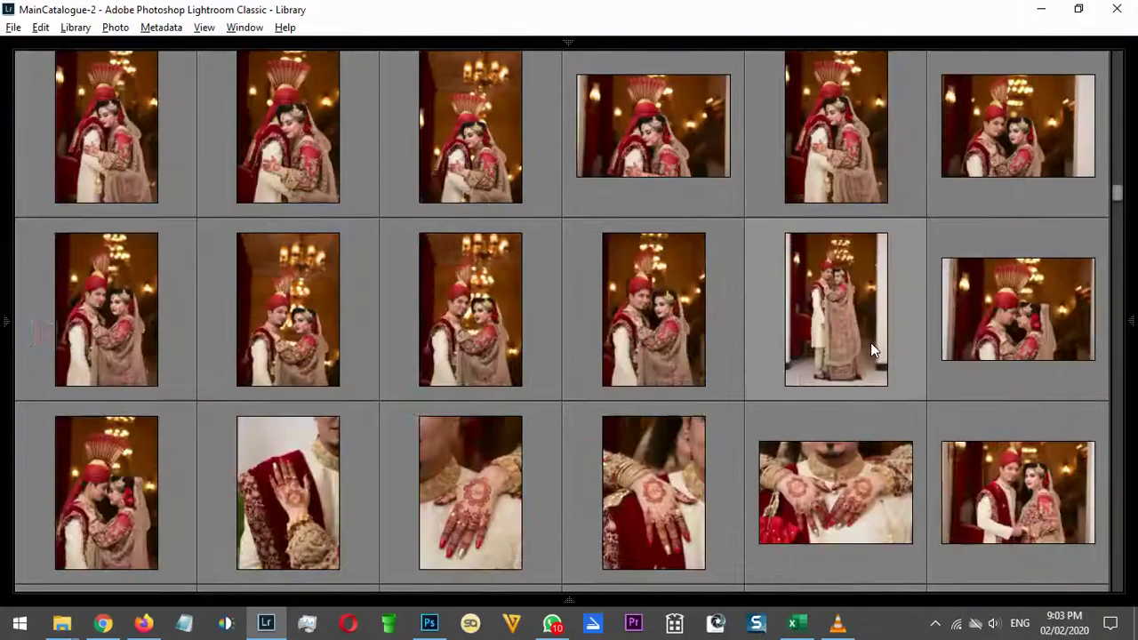
scroll(867, 346, down, 10)
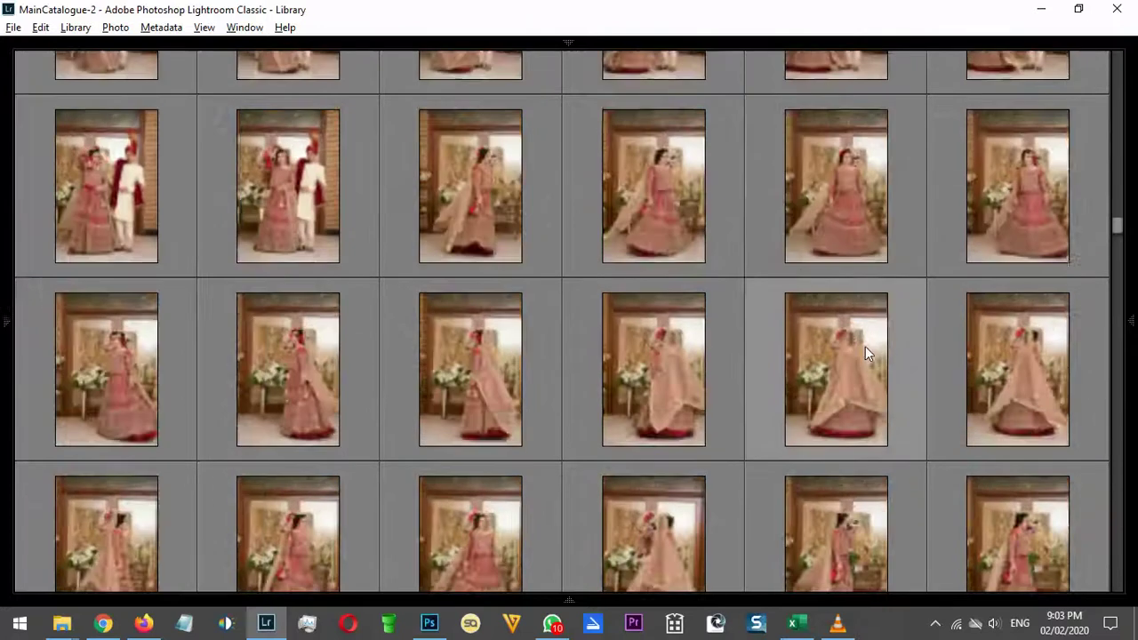
scroll(867, 352, down, 3)
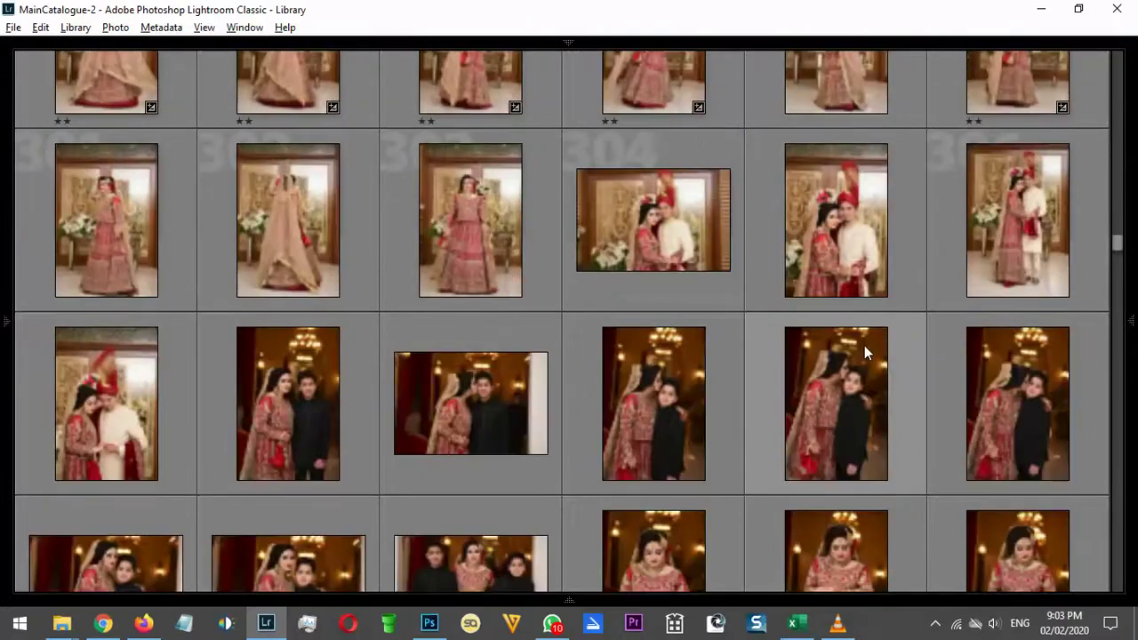
scroll(634, 327, down, 2)
scroll(635, 329, up, 2)
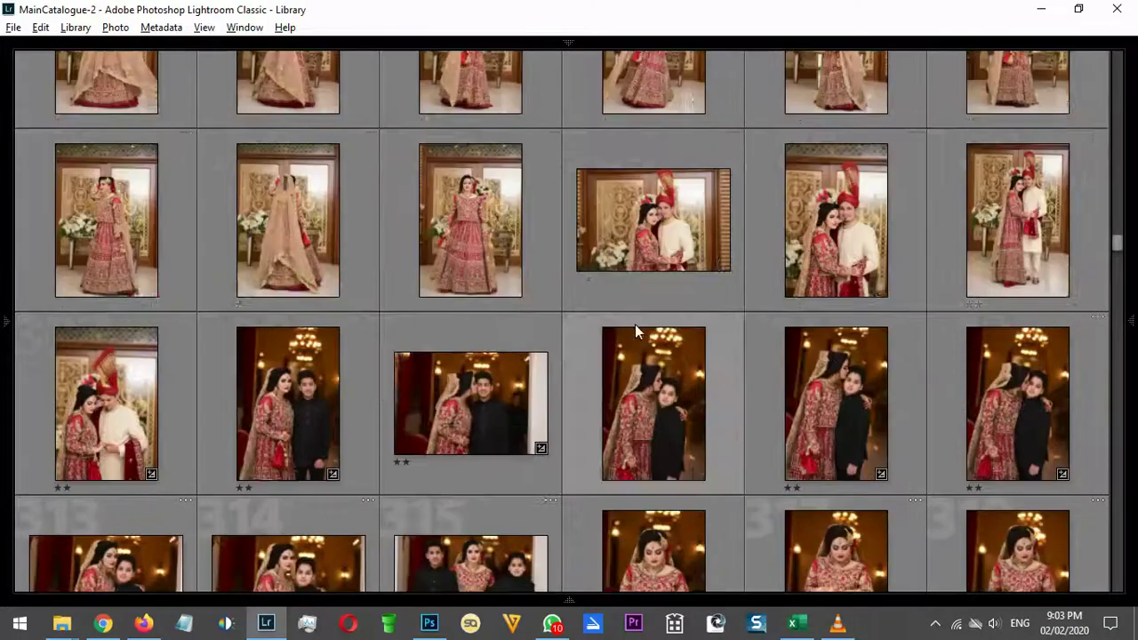
click(407, 409)
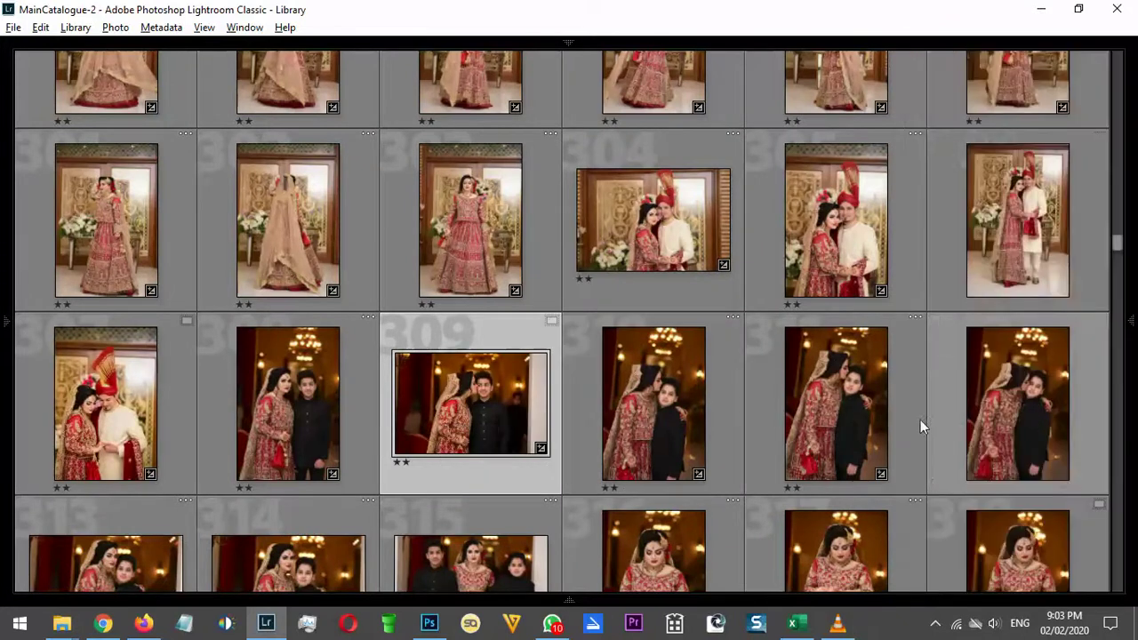
shift+click(1057, 407)
mouse_move(1126, 325)
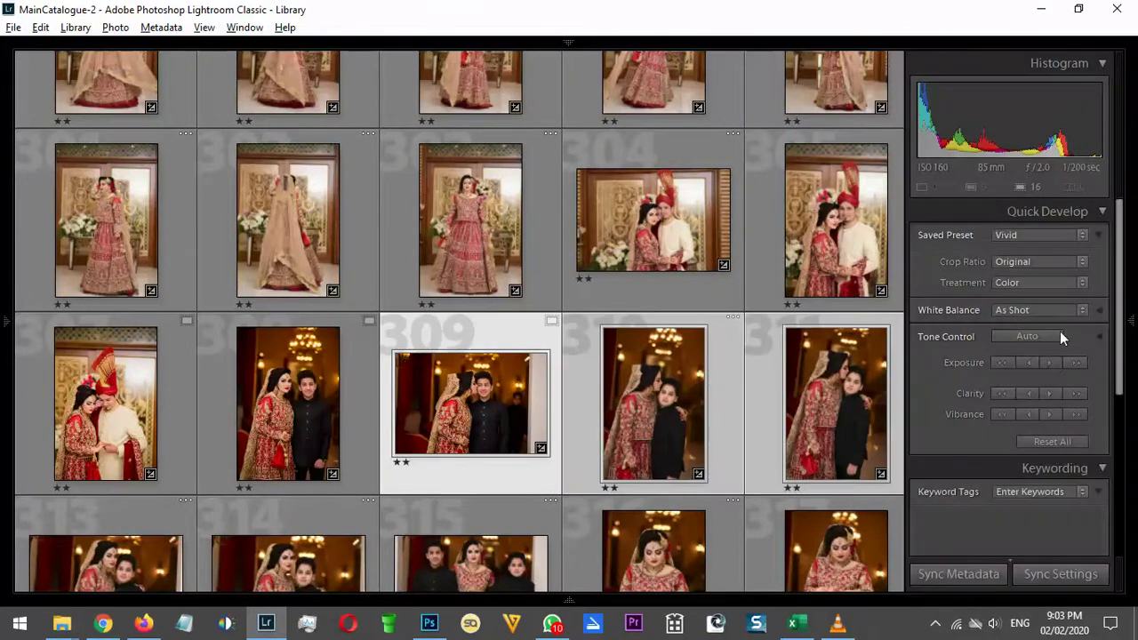
click(1051, 364)
Select the warm-lit reception photos 352 to 395 and apply the copied develop settings to them
scroll(640, 320, down, 10)
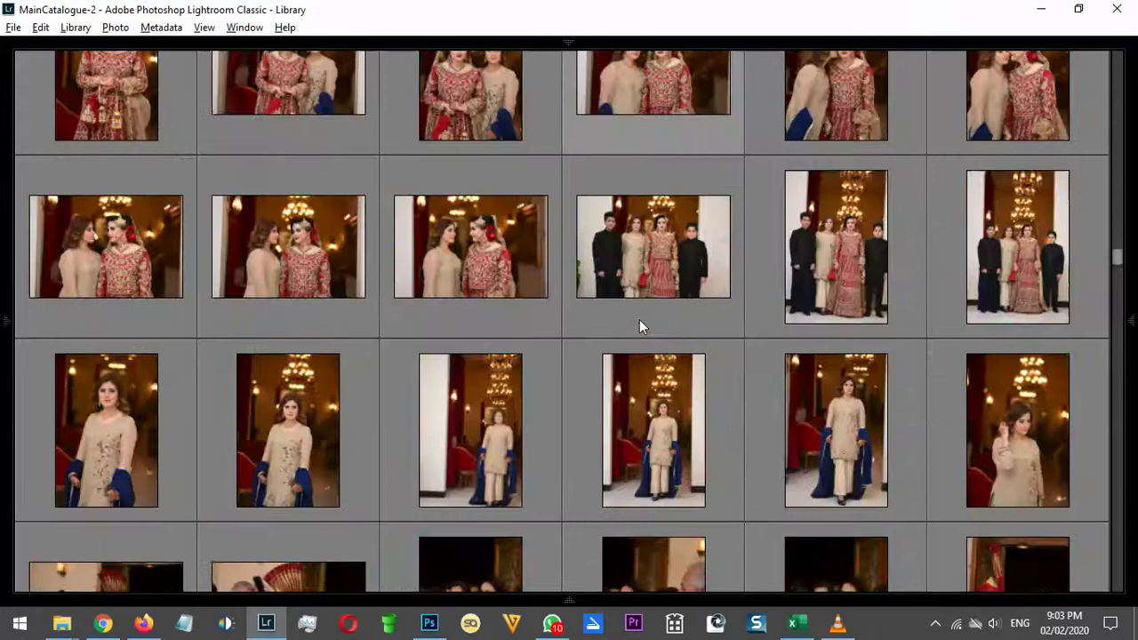
scroll(639, 320, down, 5)
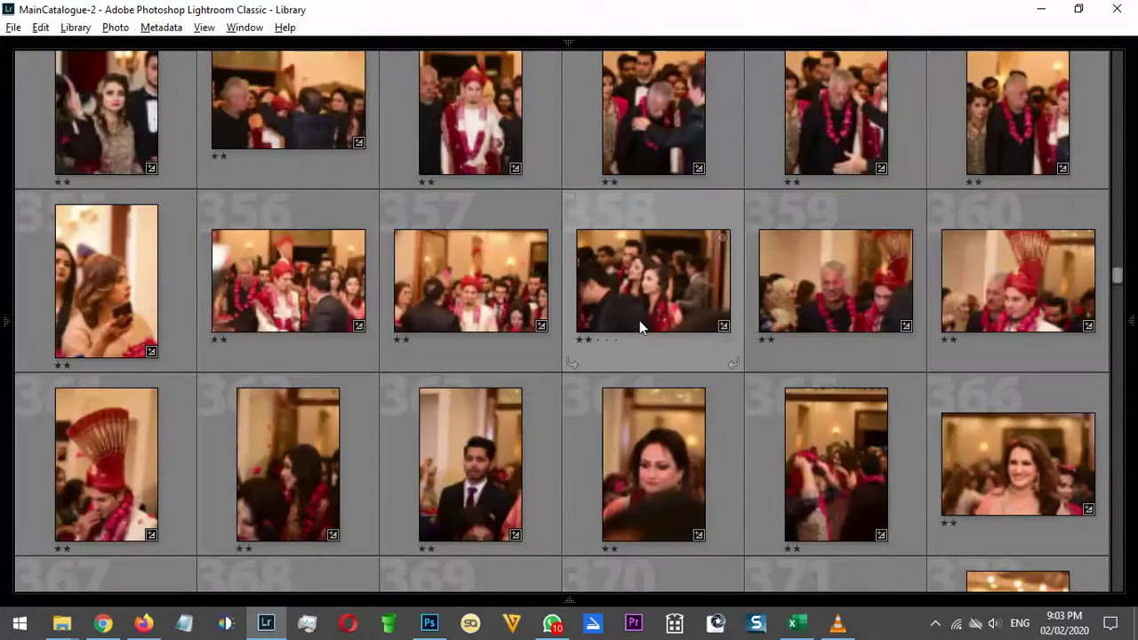
scroll(477, 280, up, 3)
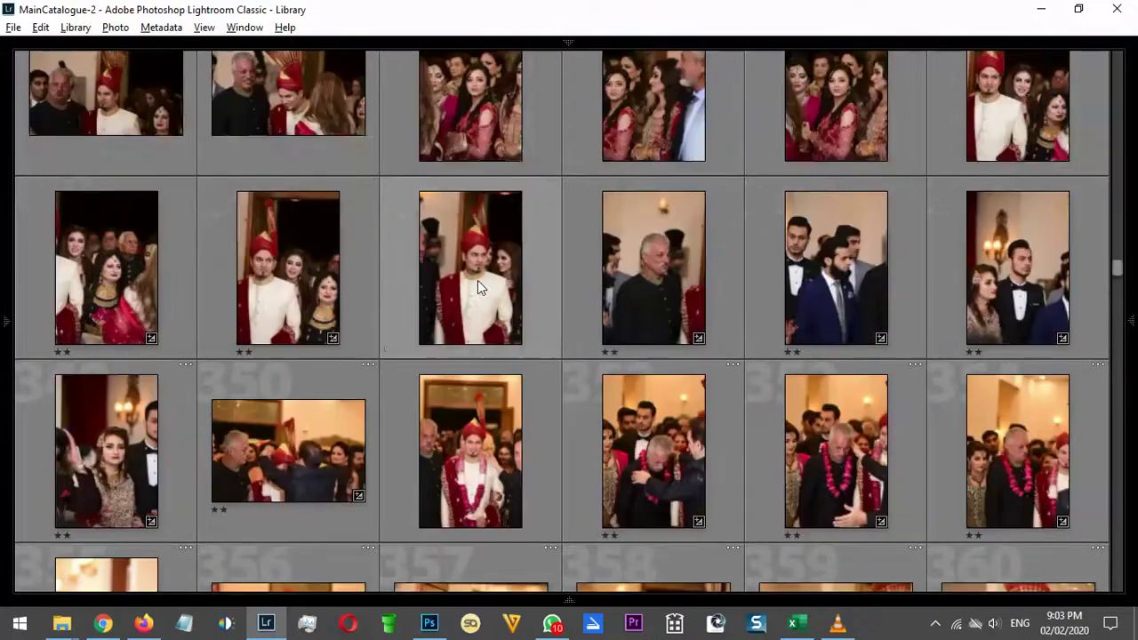
scroll(482, 279, up, 1)
scroll(482, 279, down, 1)
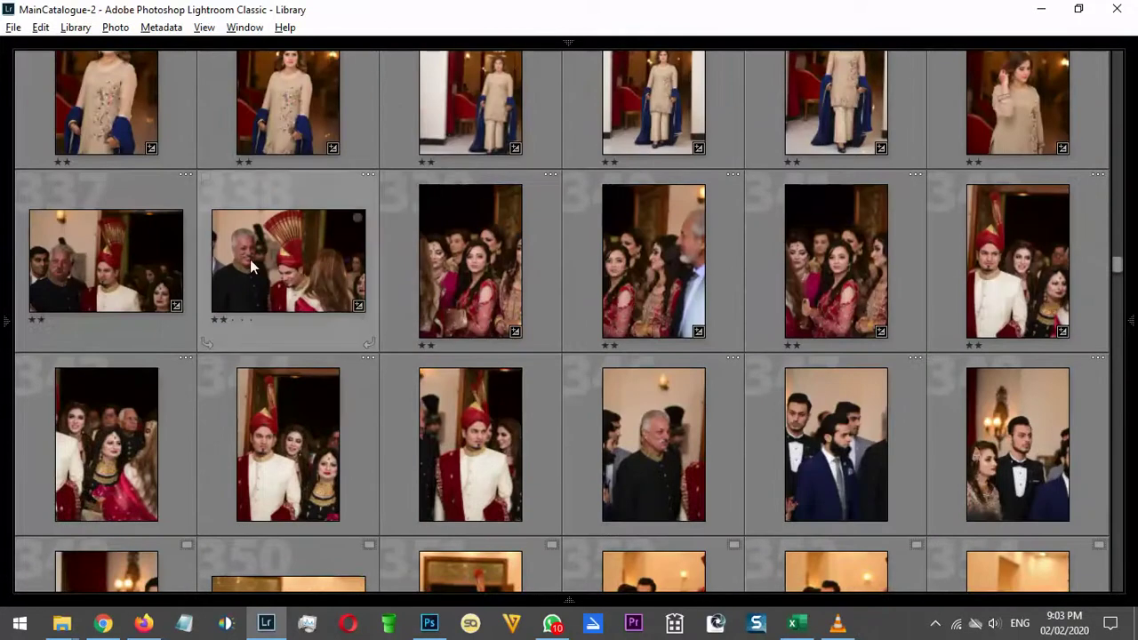
click(149, 349)
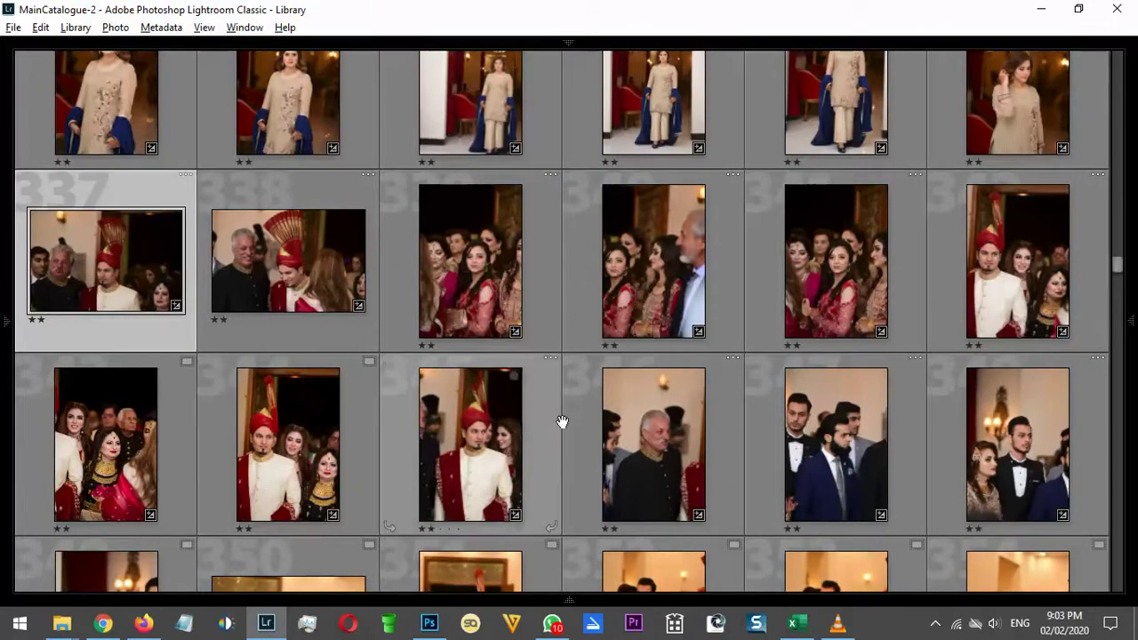
scroll(600, 406, down, 1)
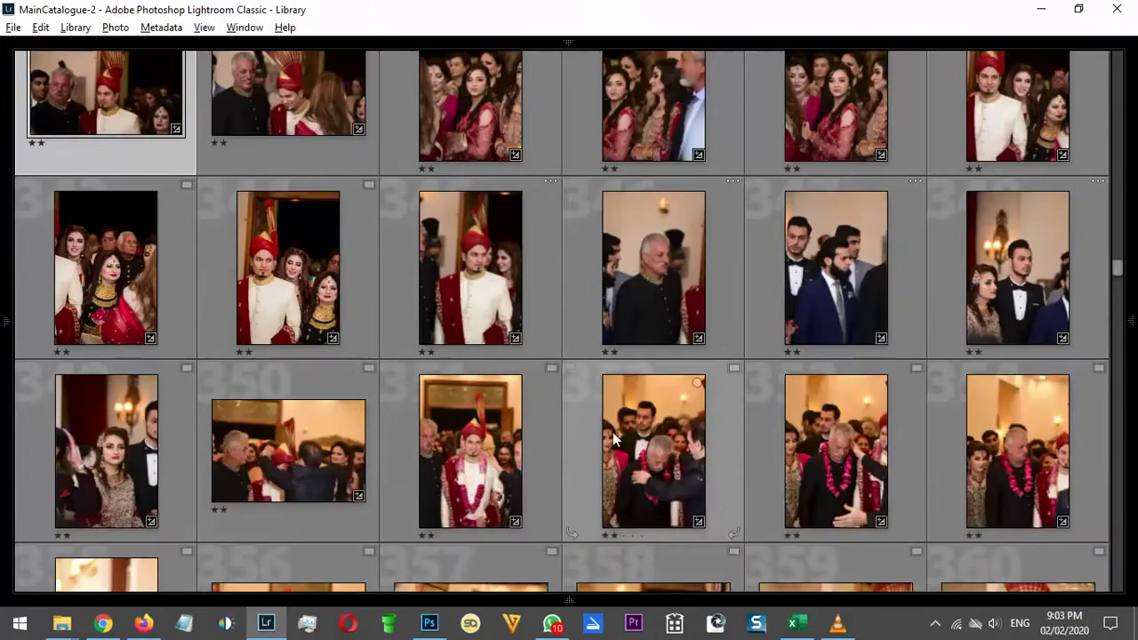
click(668, 479)
scroll(672, 481, down, 3)
scroll(672, 478, down, 5)
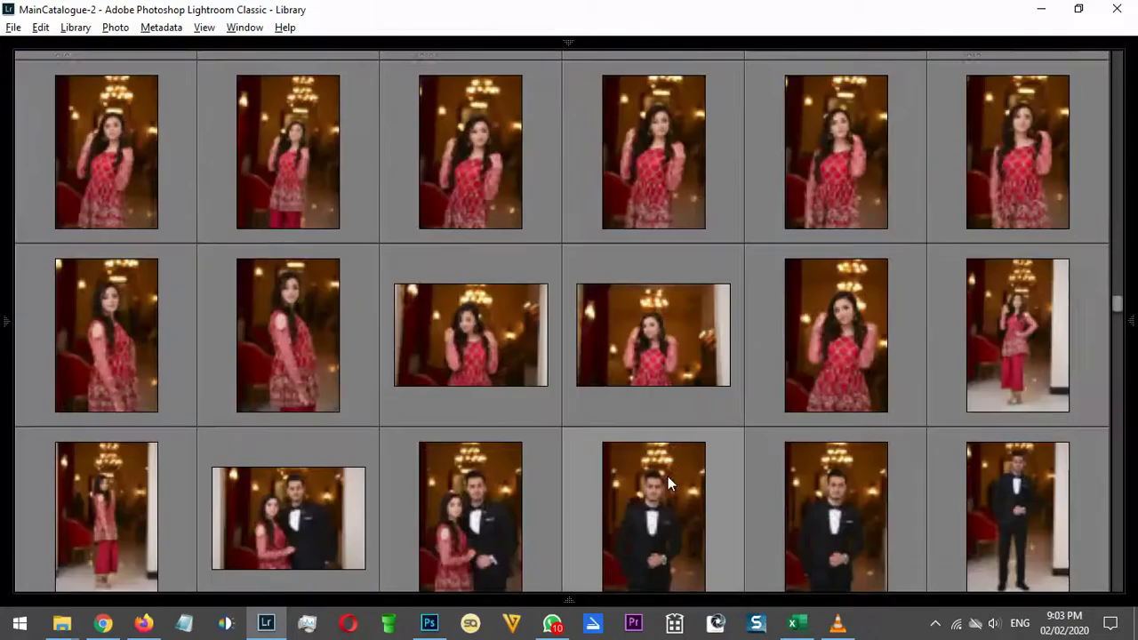
scroll(668, 477, up, 3)
scroll(667, 475, up, 2)
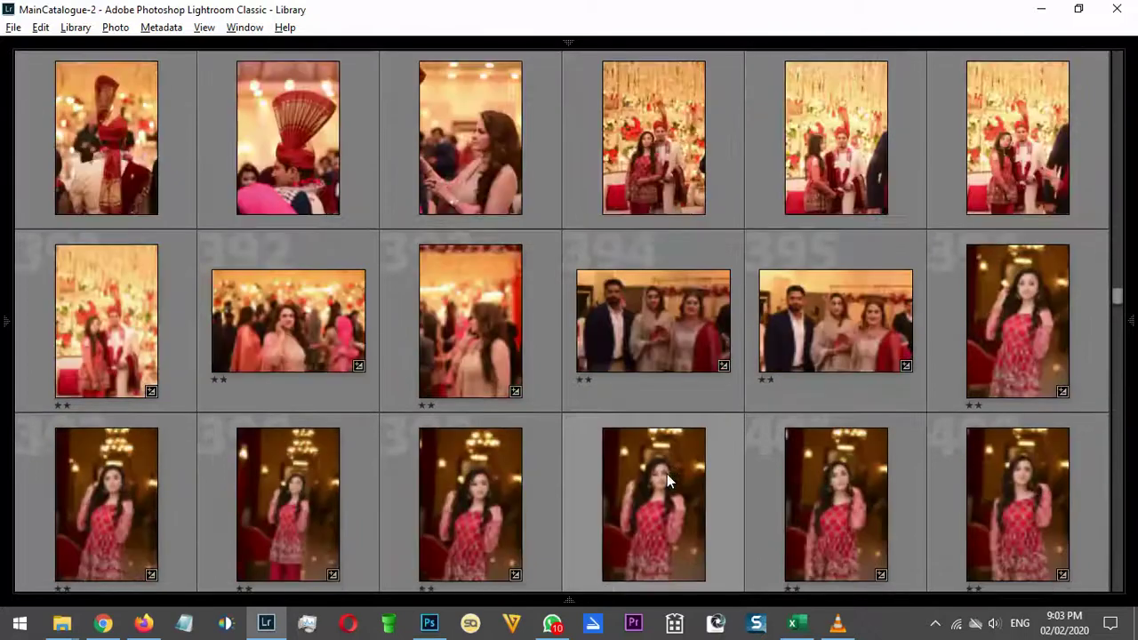
scroll(623, 449, down, 1)
shift+click(921, 318)
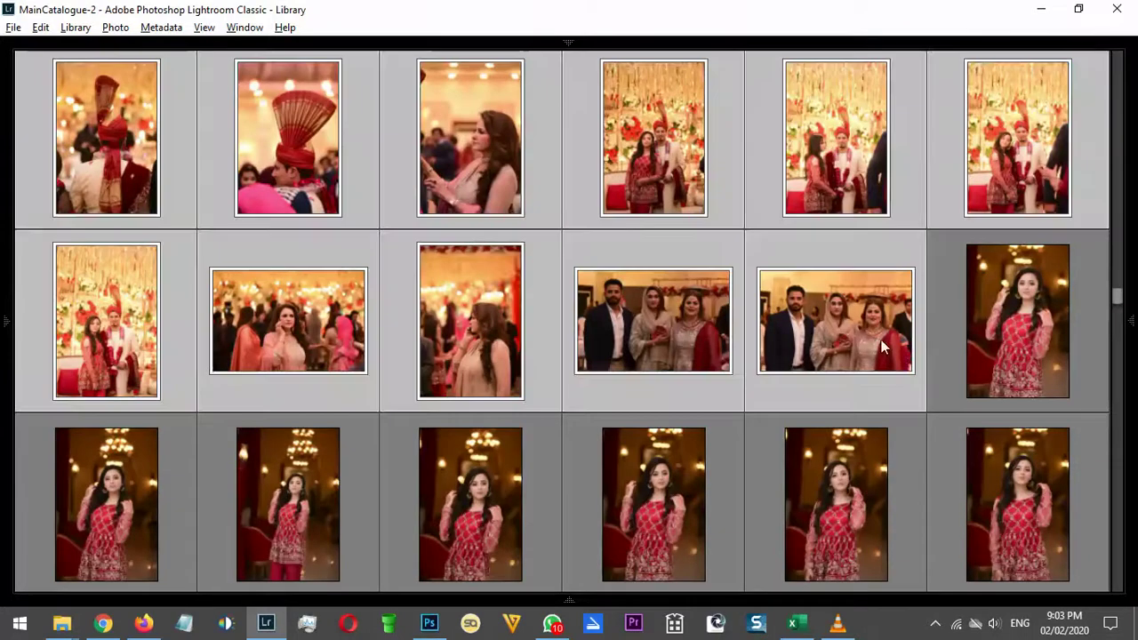
Check reception photo 387 and view the portrait of the woman in red, photo 396, in full screen
click(1026, 331)
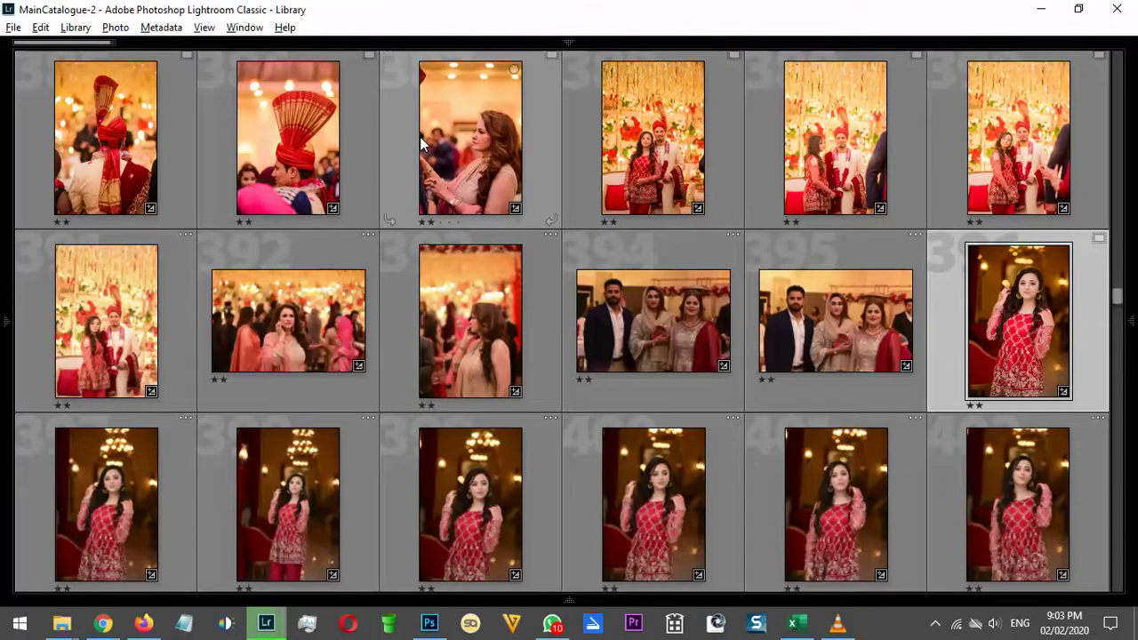
click(490, 162)
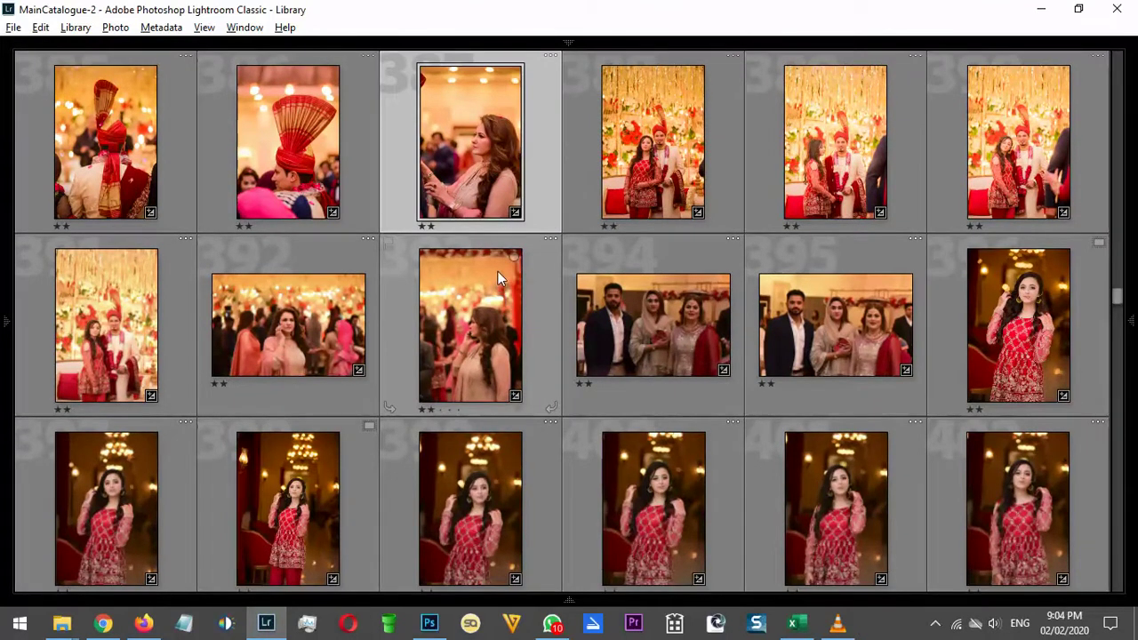
click(1014, 325)
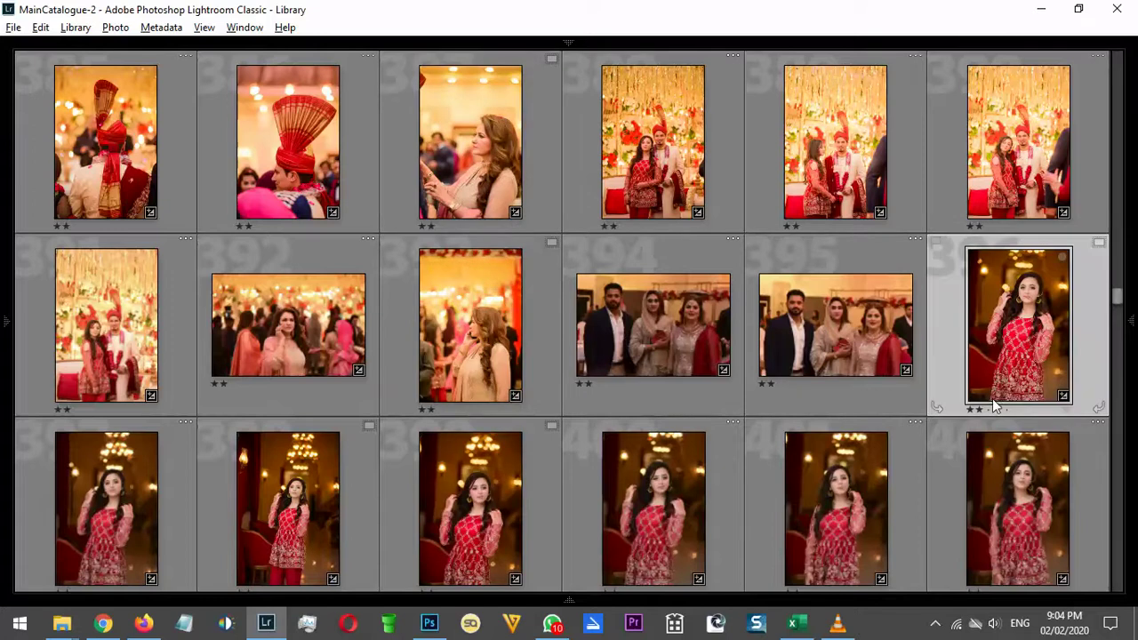
key(f)
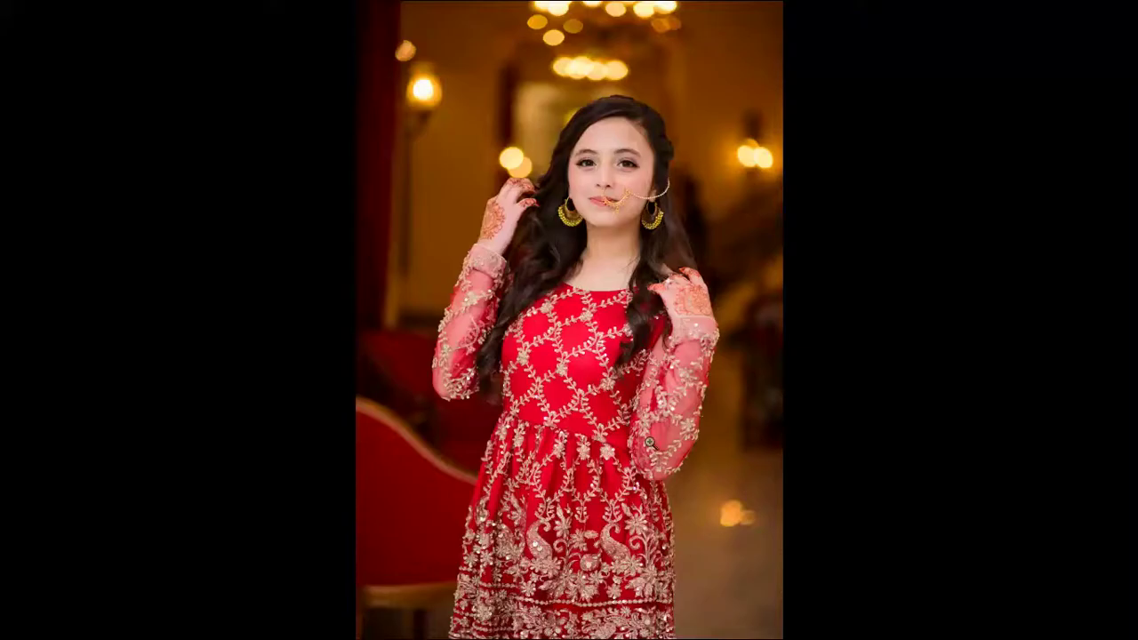
key(Escape)
Check couple photo 410 in full screen, select photos 410 to 423 and raise their exposure with Quick Develop
scroll(907, 391, down, 5)
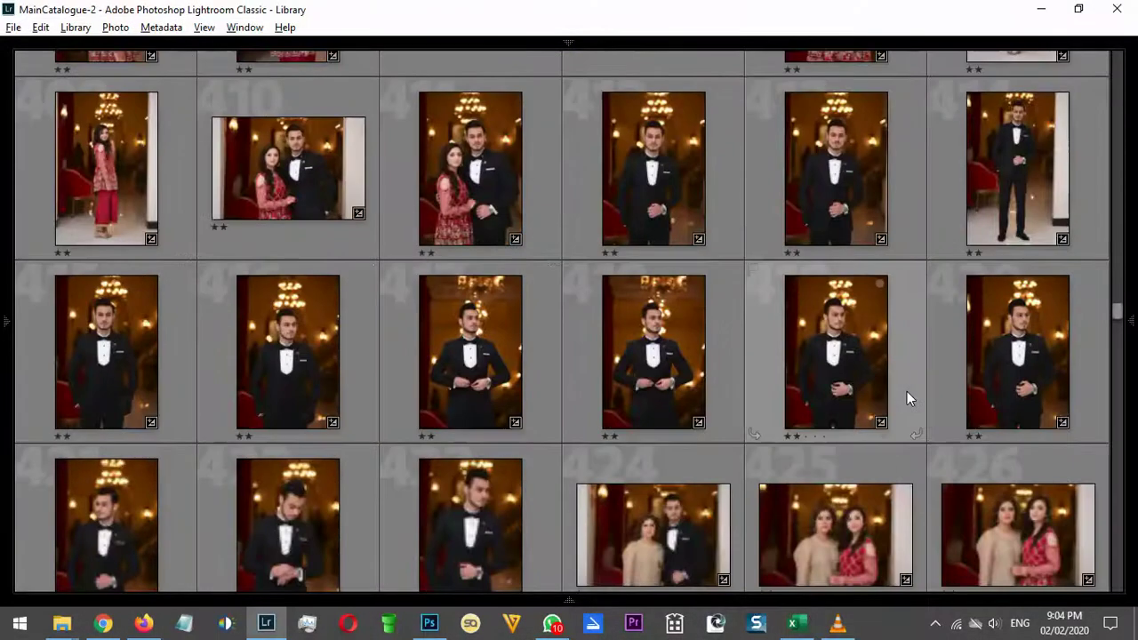
click(322, 174)
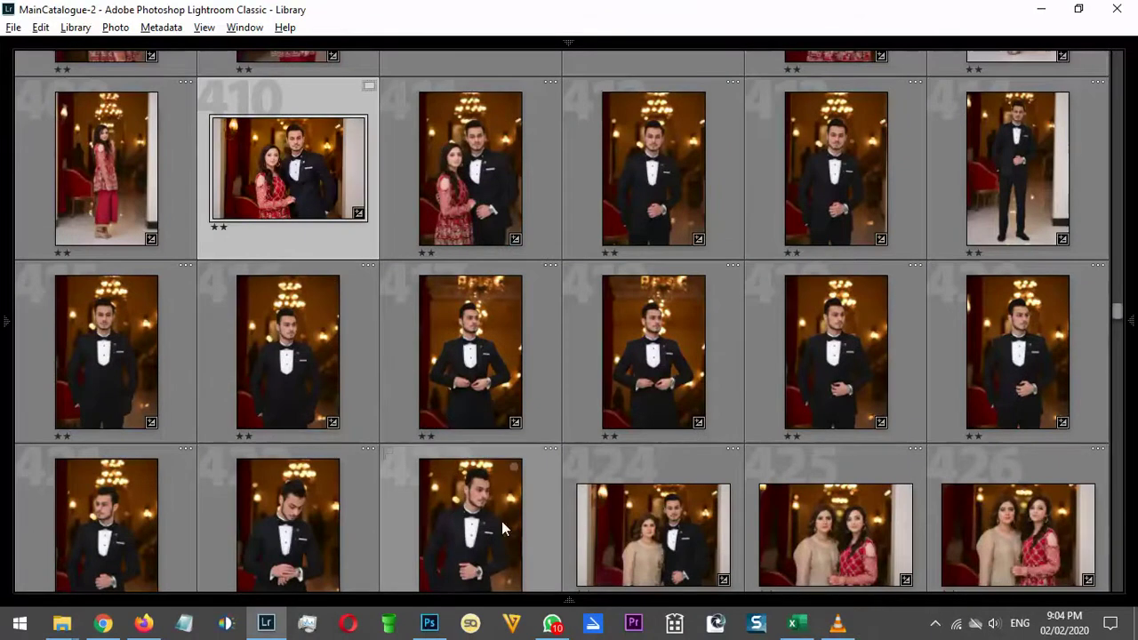
key(f)
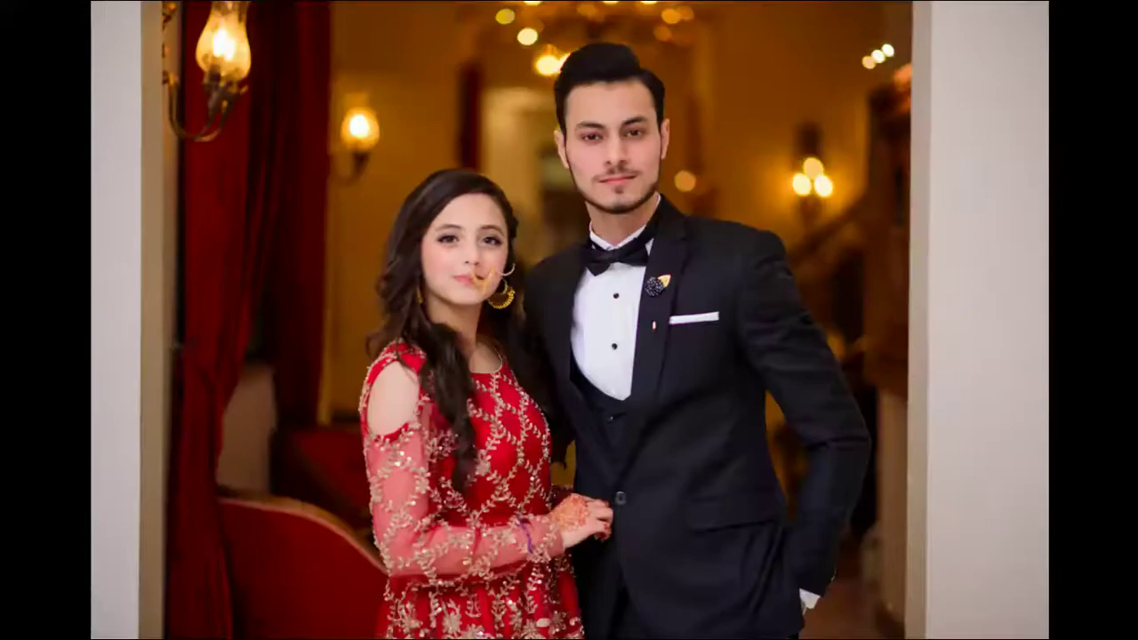
key(f)
shift+click(489, 507)
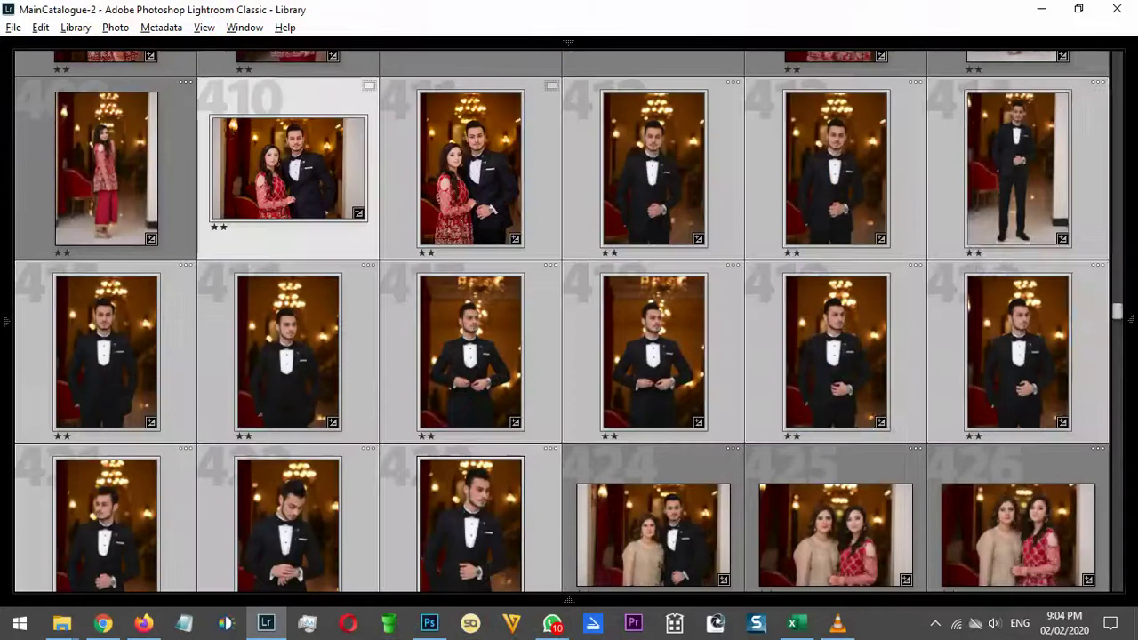
mouse_move(1133, 291)
click(653, 534)
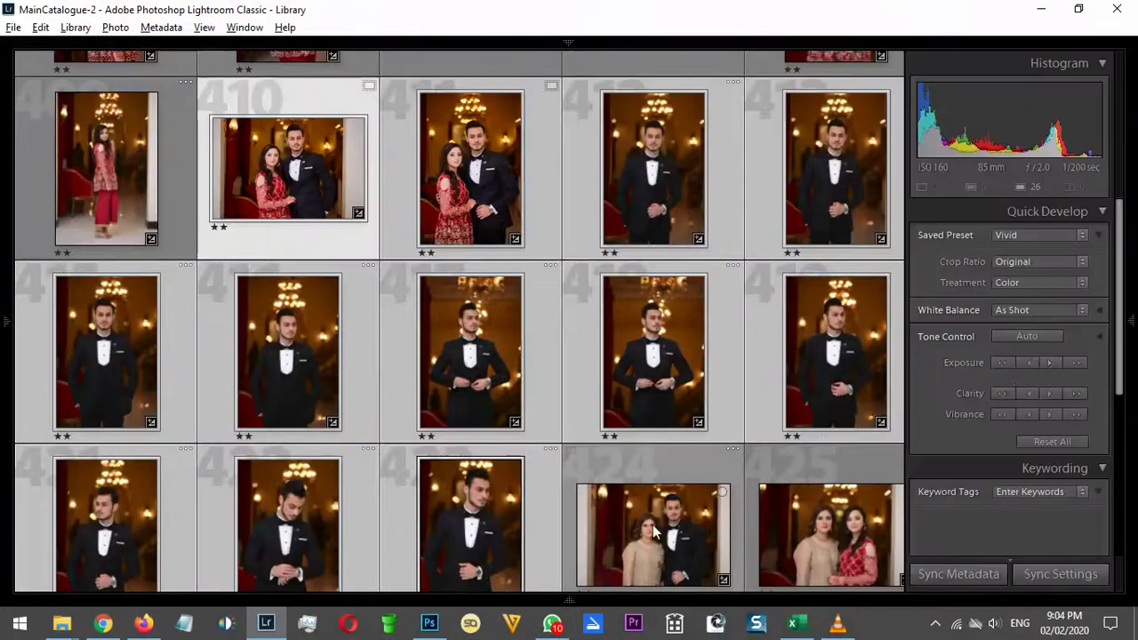
Remove the three underexposed couple shots, photos 434 to 436, from the two-star selection
scroll(720, 413, down, 3)
scroll(721, 417, down, 1)
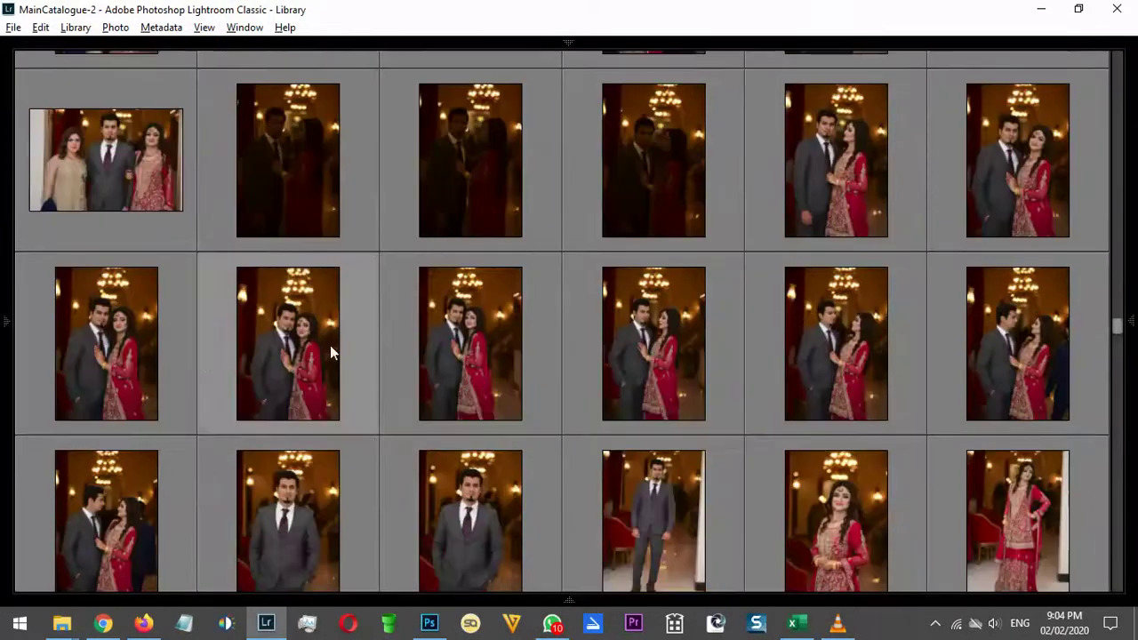
click(301, 195)
shift+click(690, 194)
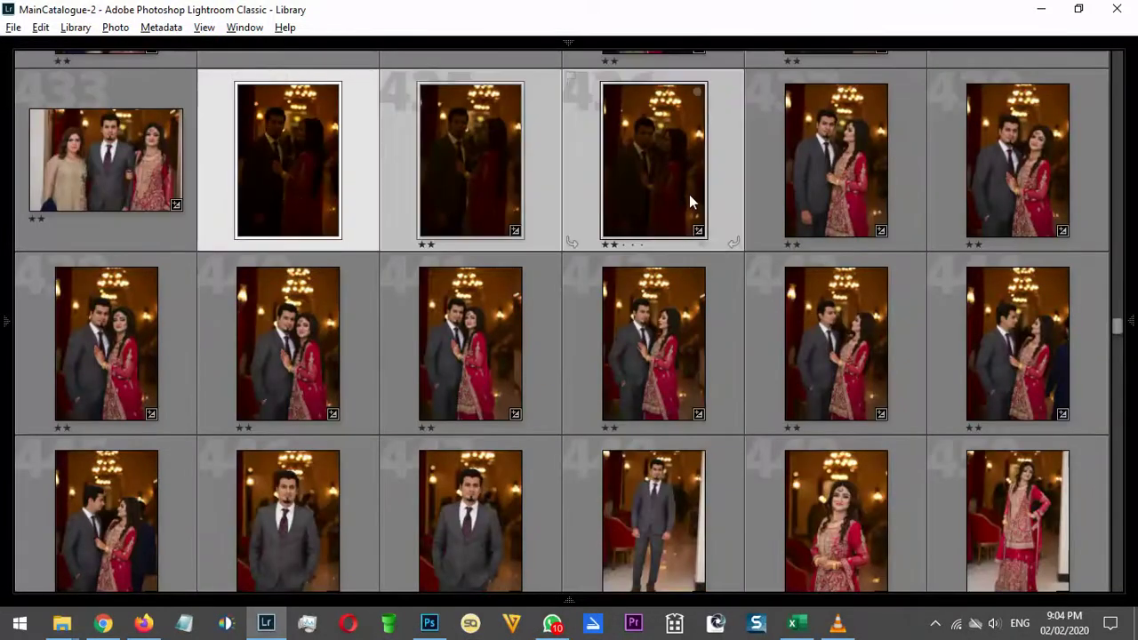
key(Delete)
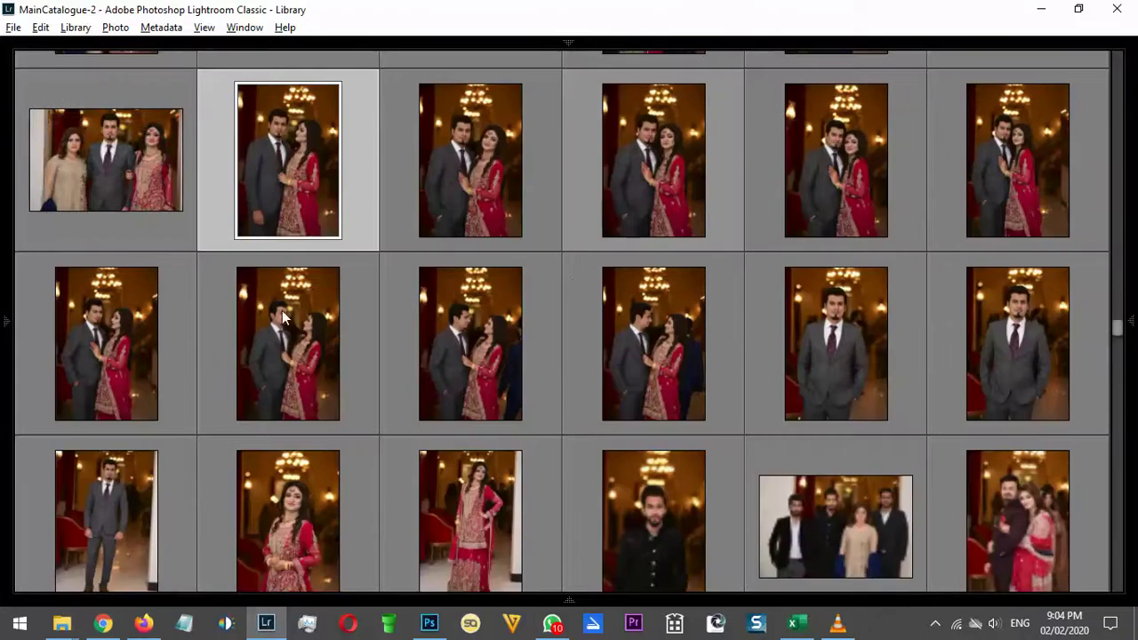
Raise the exposure of photos 434 to 439 and of photos 440 to 445 by one small Quick Develop increment
shift+click(137, 369)
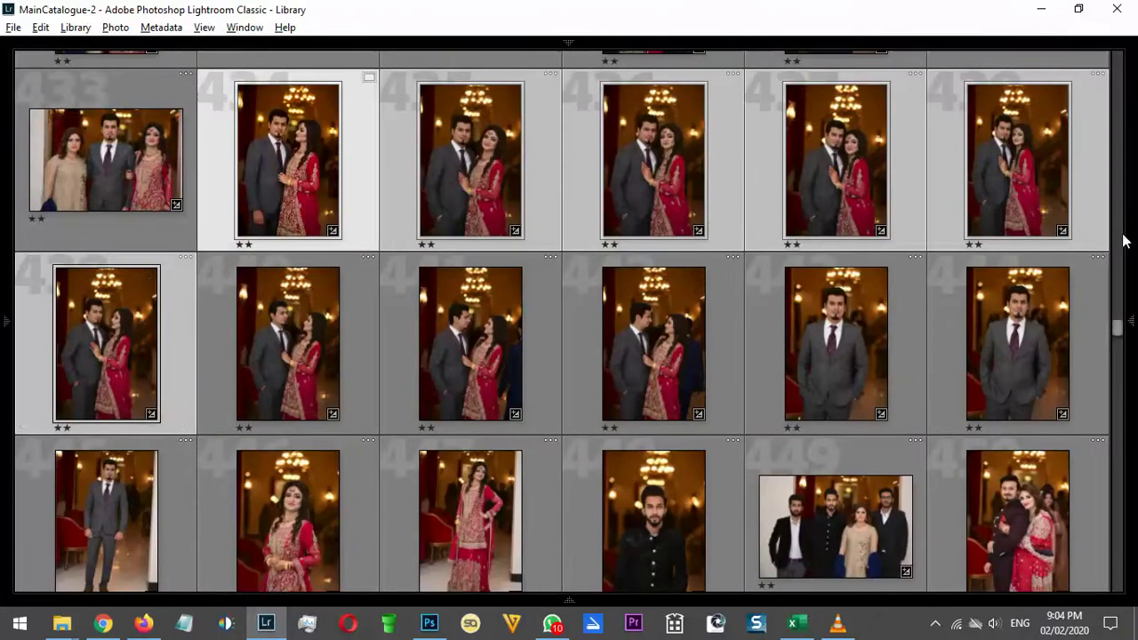
mouse_move(1131, 273)
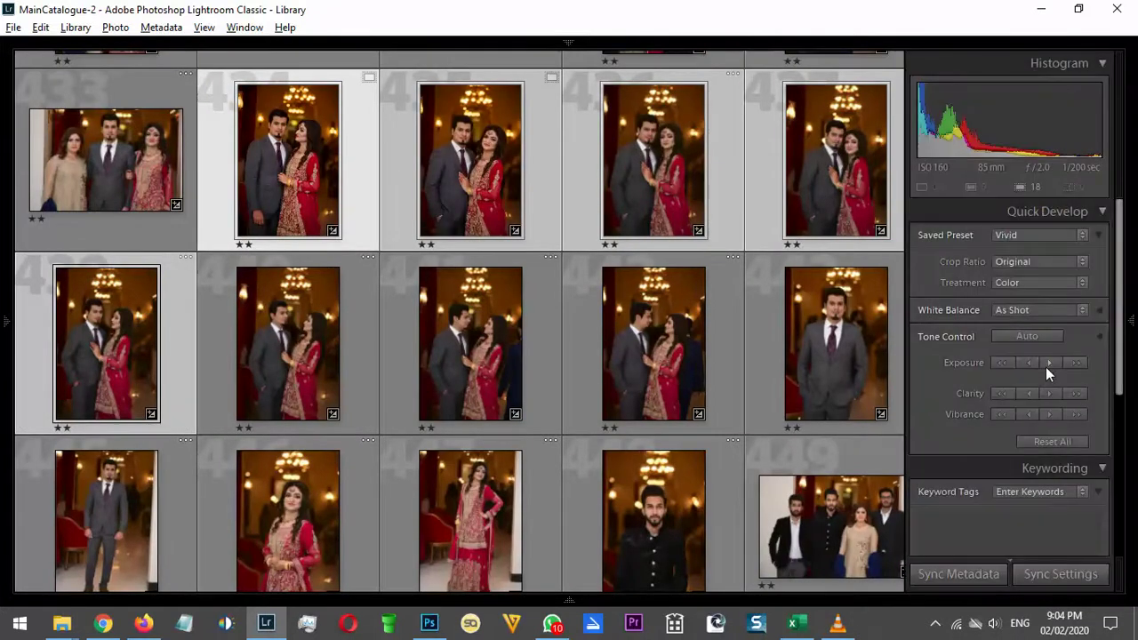
click(109, 503)
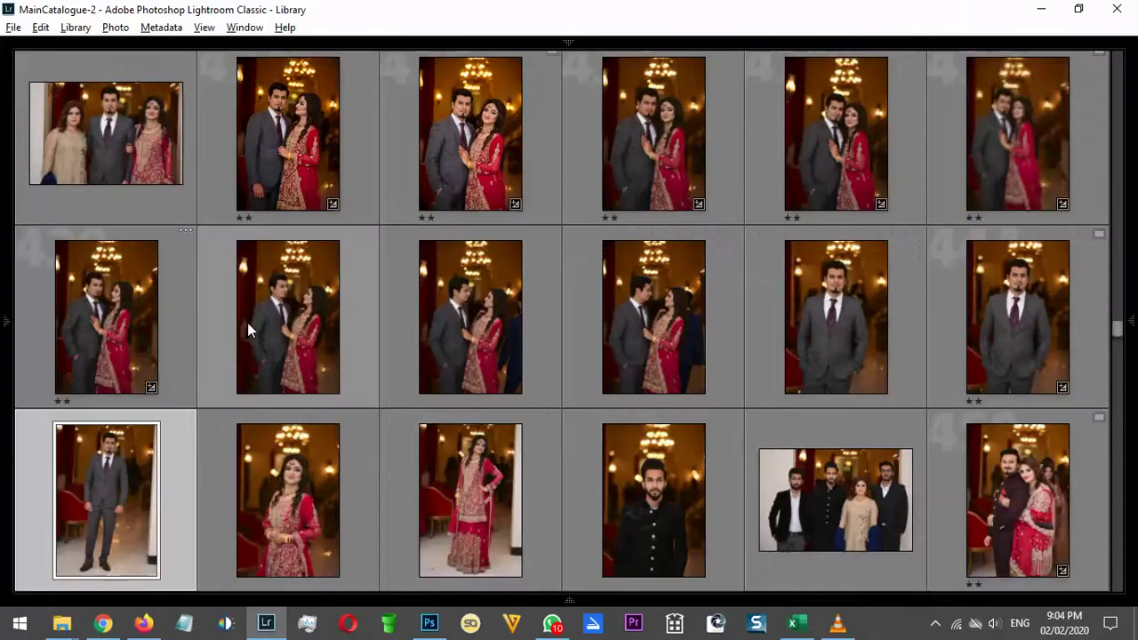
shift+click(247, 323)
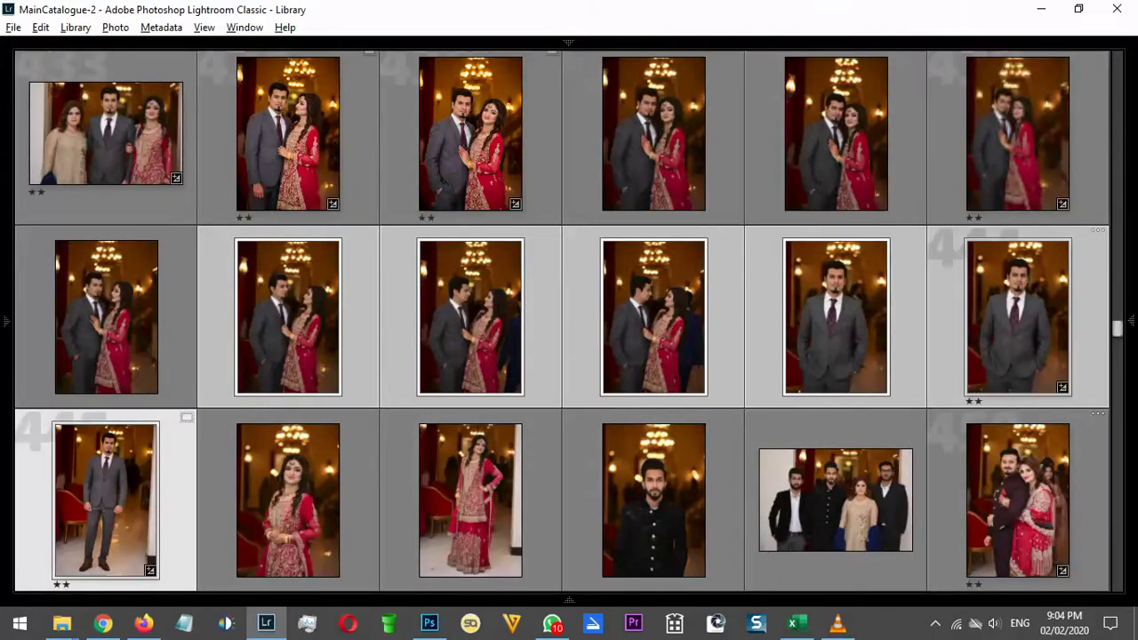
mouse_move(1134, 347)
click(1047, 362)
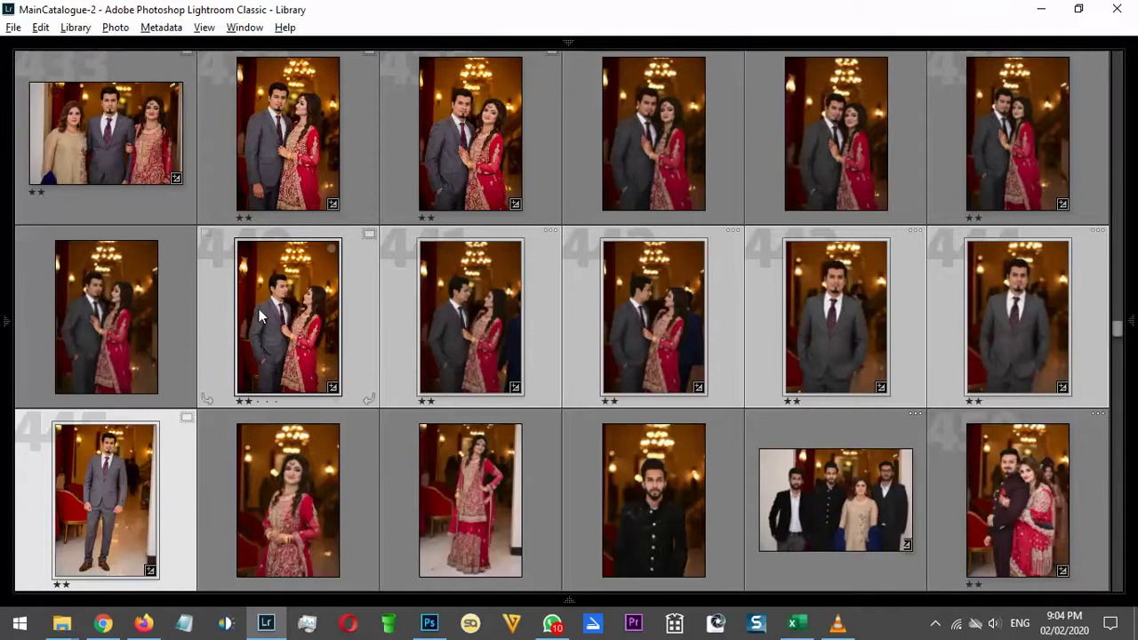
Clear the star rating of the mirror reflection photo 482
scroll(138, 295, down, 10)
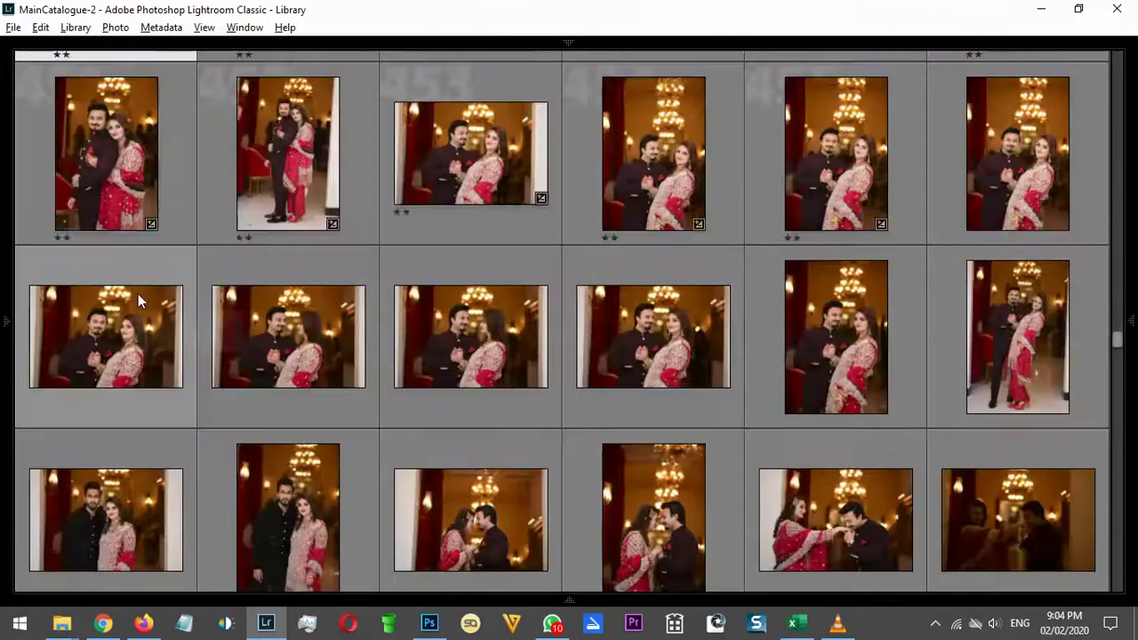
click(275, 363)
key(0)
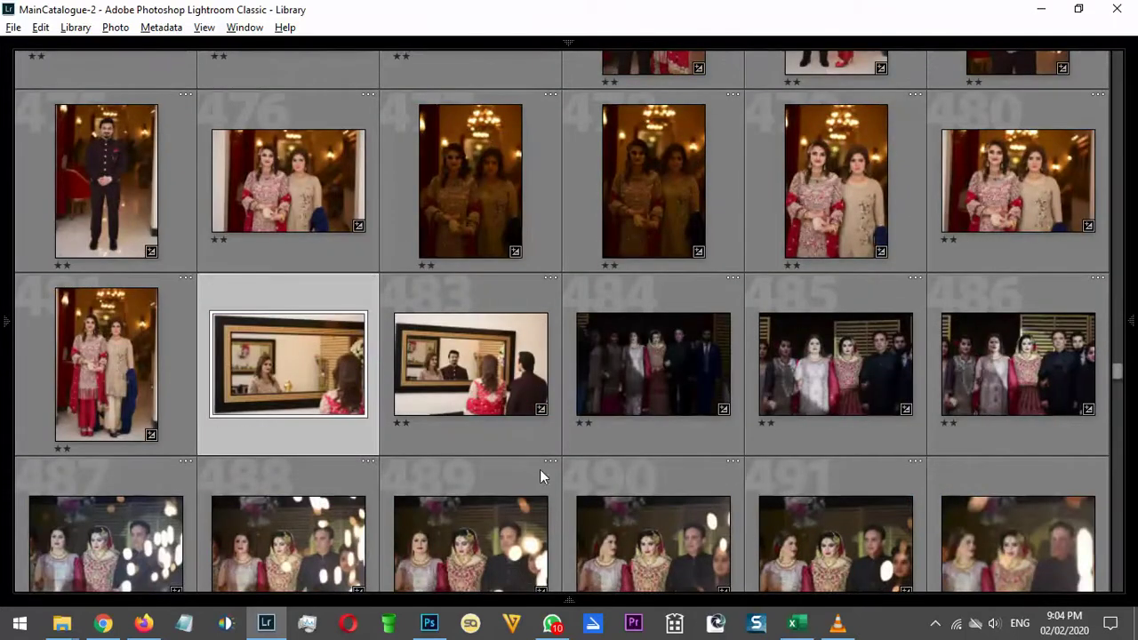
Open the groom portrait DSC_5220.NEF in Develop and apply a graduated filter over the dark blurred figure beside him
scroll(466, 429, down, 10)
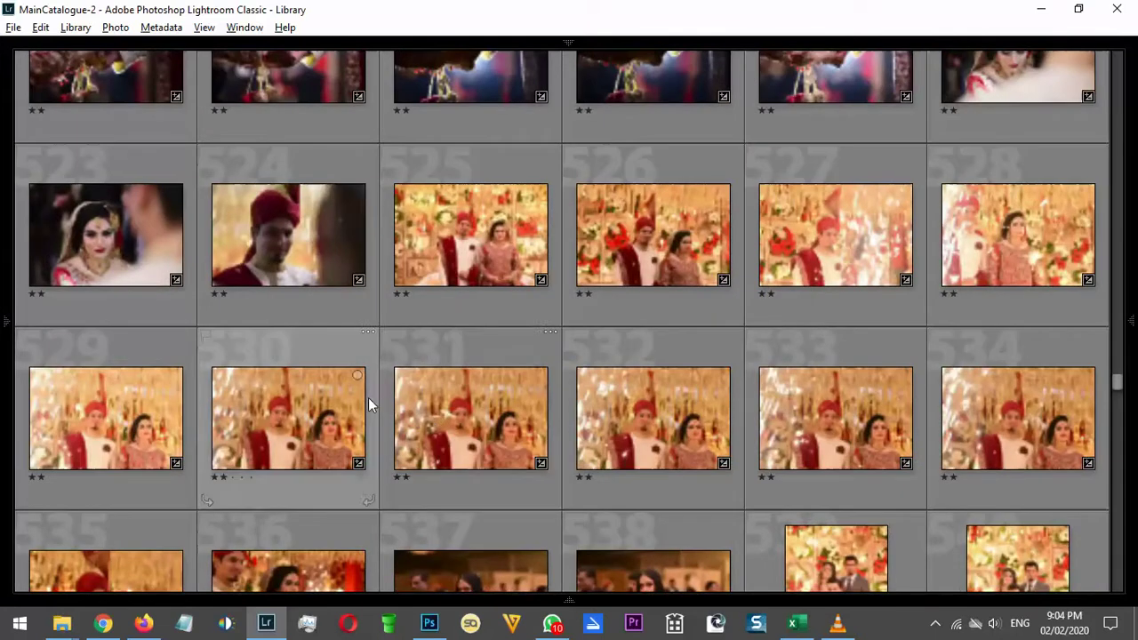
key(Up)
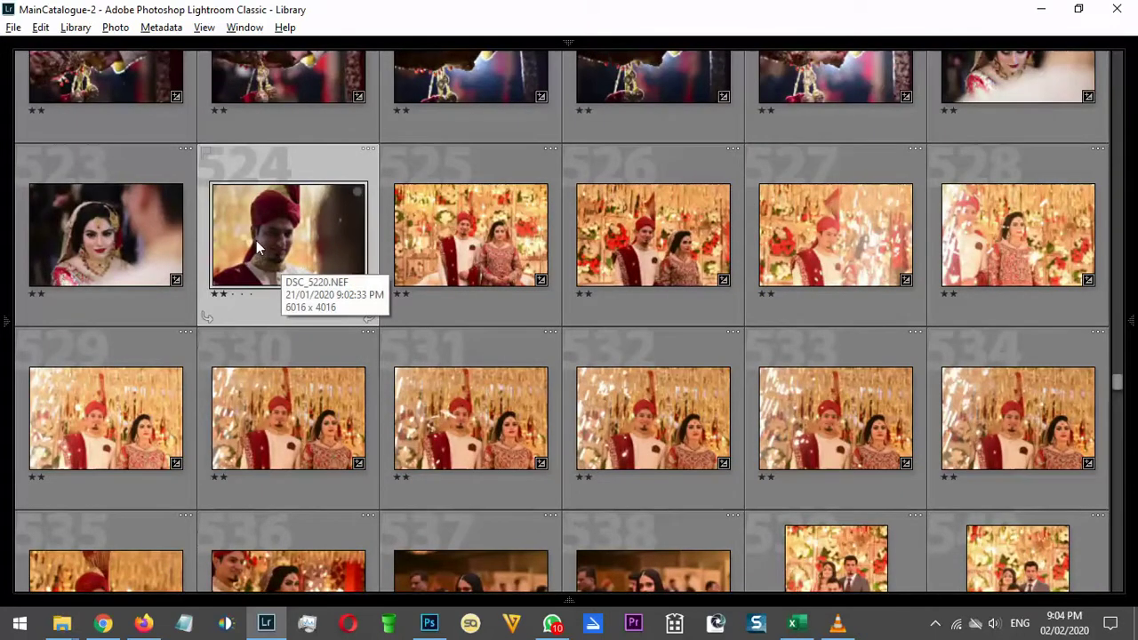
key(d)
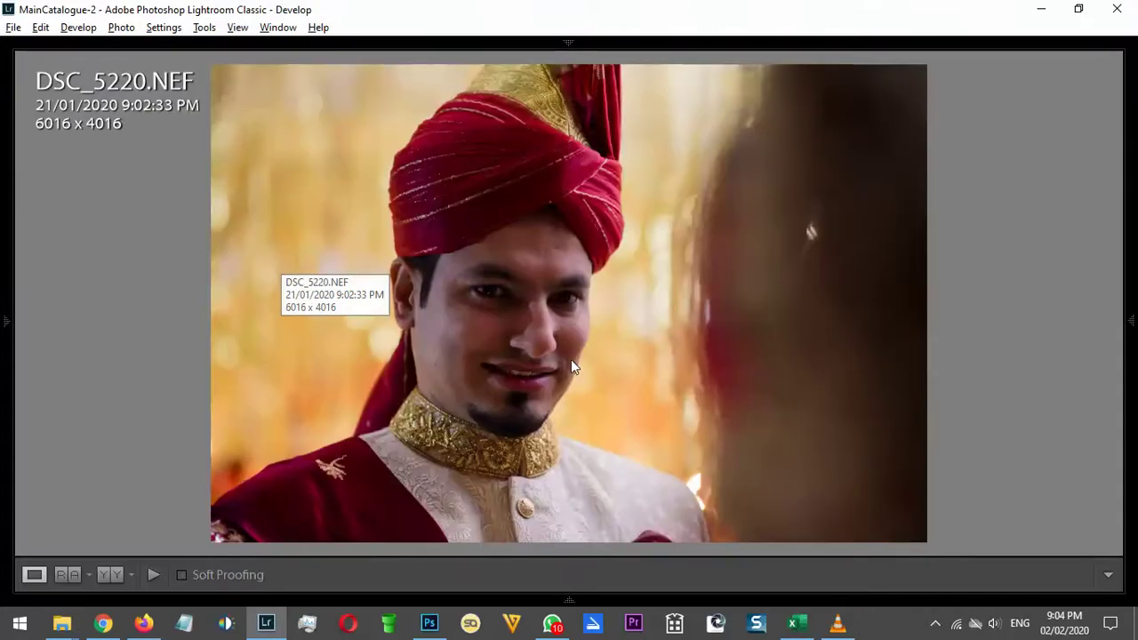
key(m)
drag(686, 384, 807, 405)
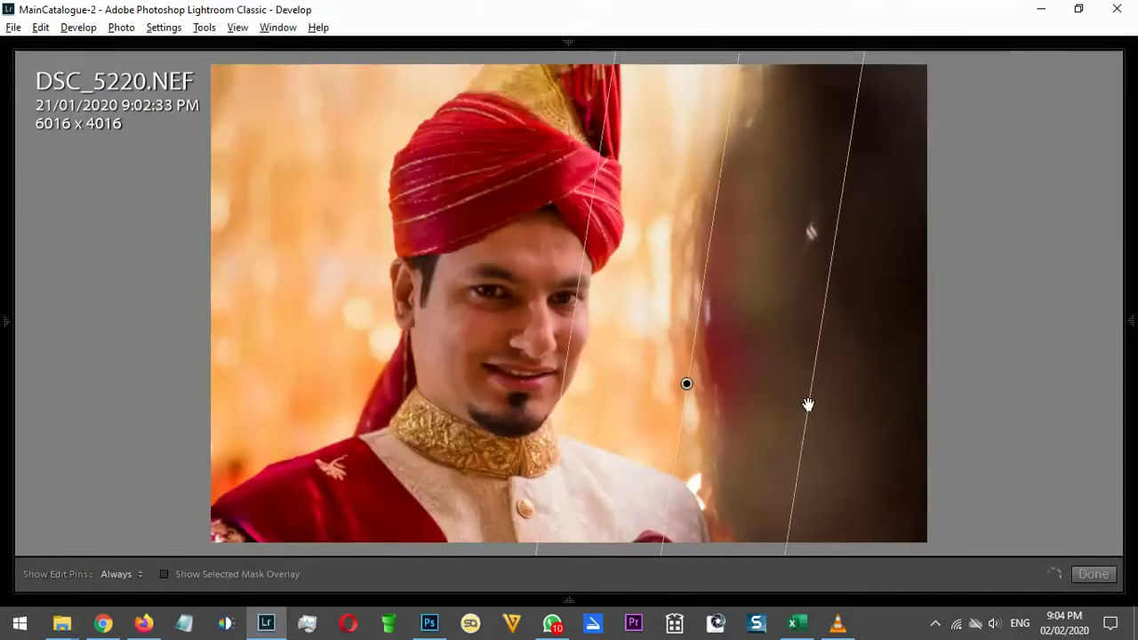
click(1102, 578)
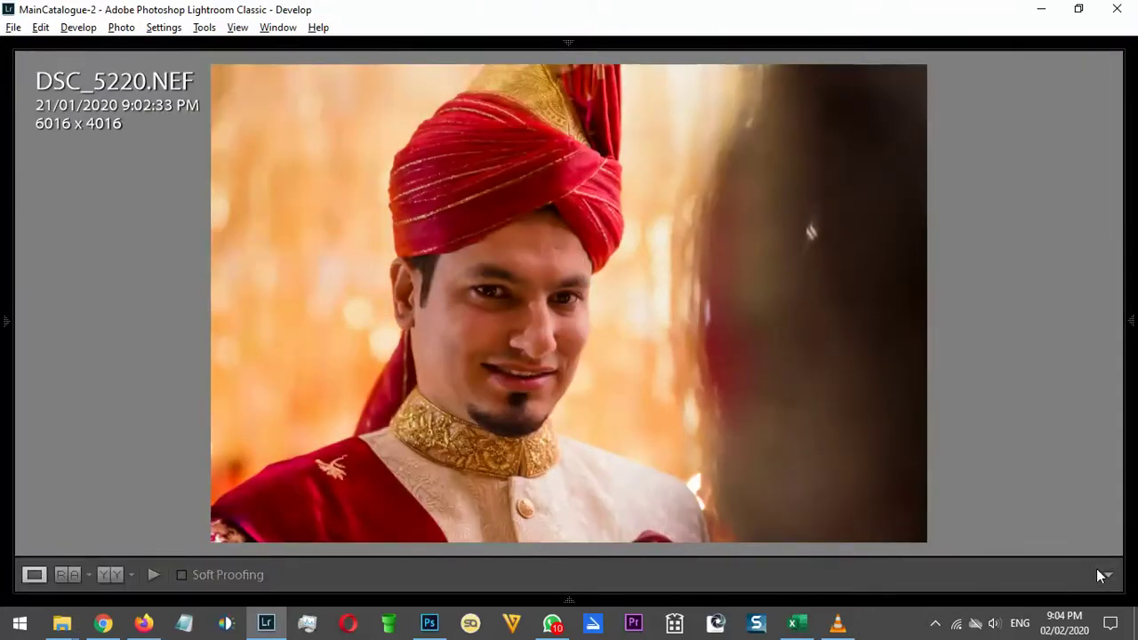
Set the groom portrait's exposure to +0.70 and return to the Library grid
mouse_move(1130, 267)
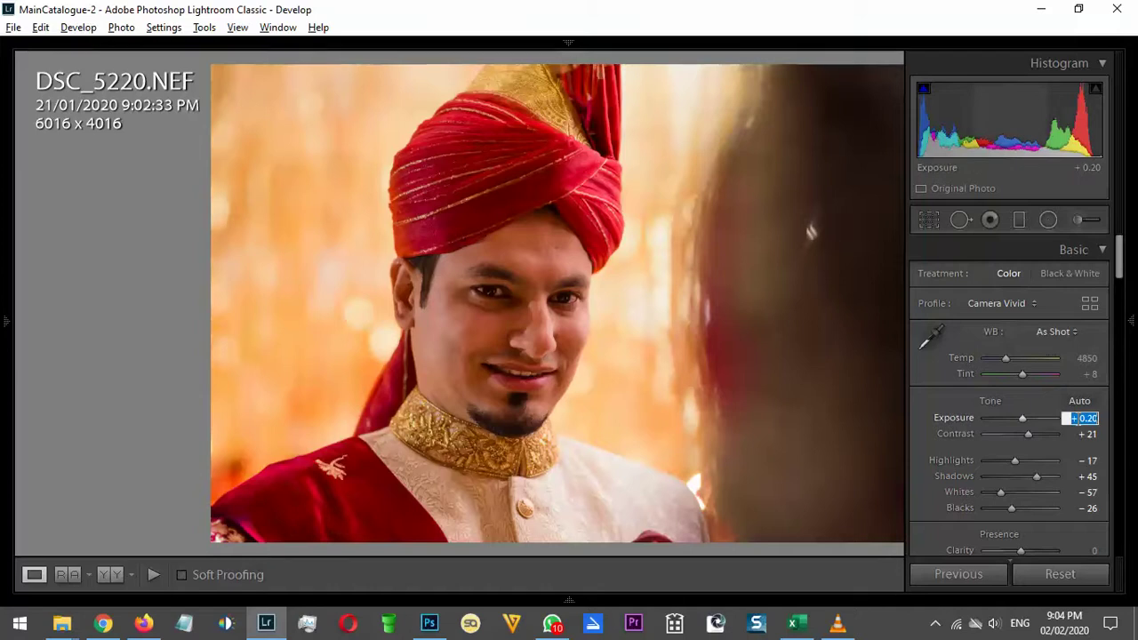
key(Return)
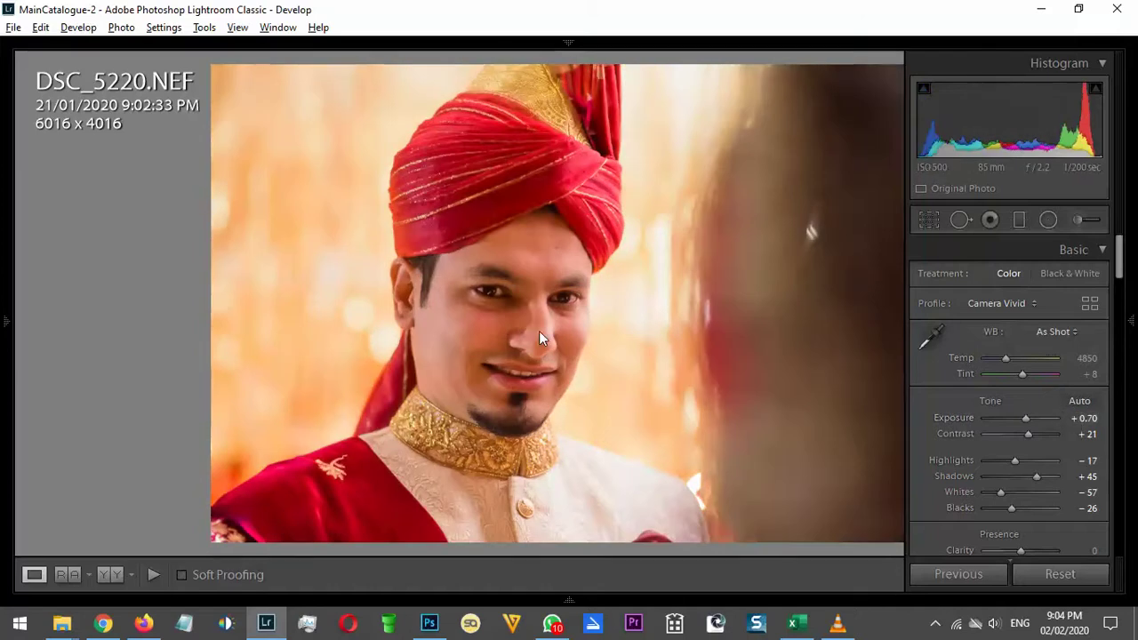
key(g)
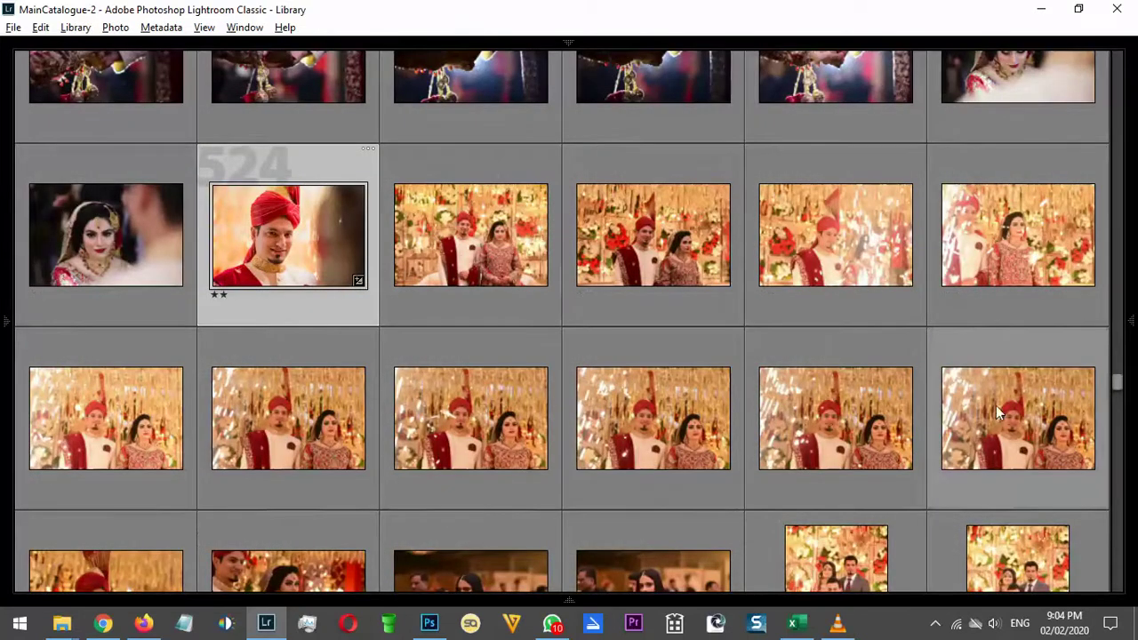
Reject one of the two near-identical shots of the woman in maroon, photos 537 and 538, by clearing its rating
scroll(658, 312, down, 5)
scroll(657, 312, up, 2)
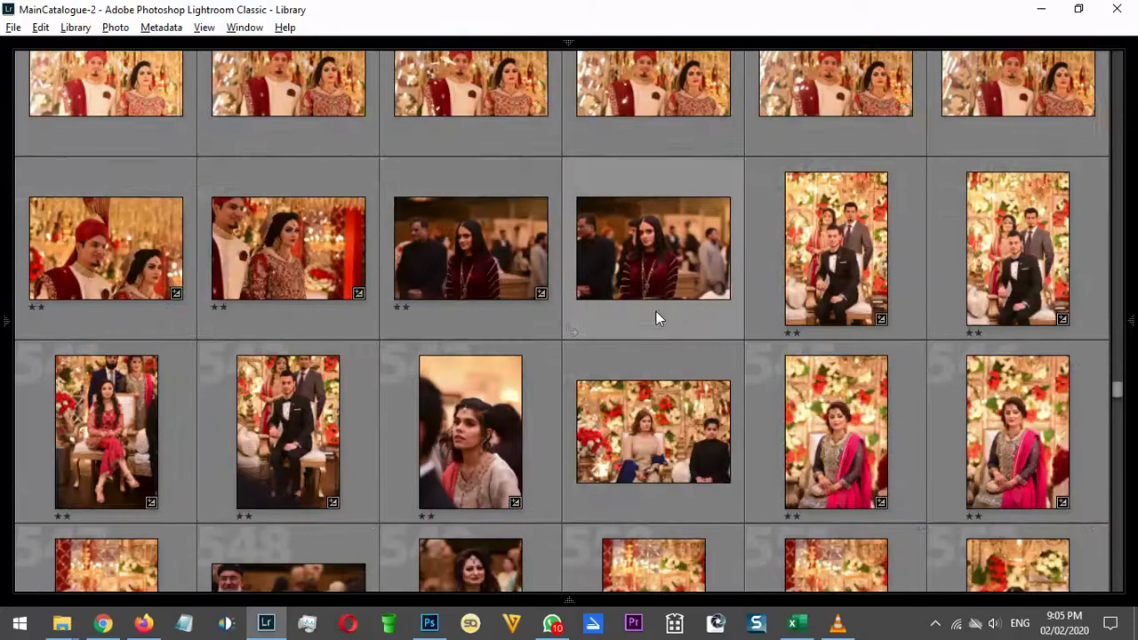
click(540, 258)
key(0)
key(ctrl+z)
Raise the exposure of photo 537, the woman in maroon, with Quick Develop and check it in full screen
mouse_move(1132, 320)
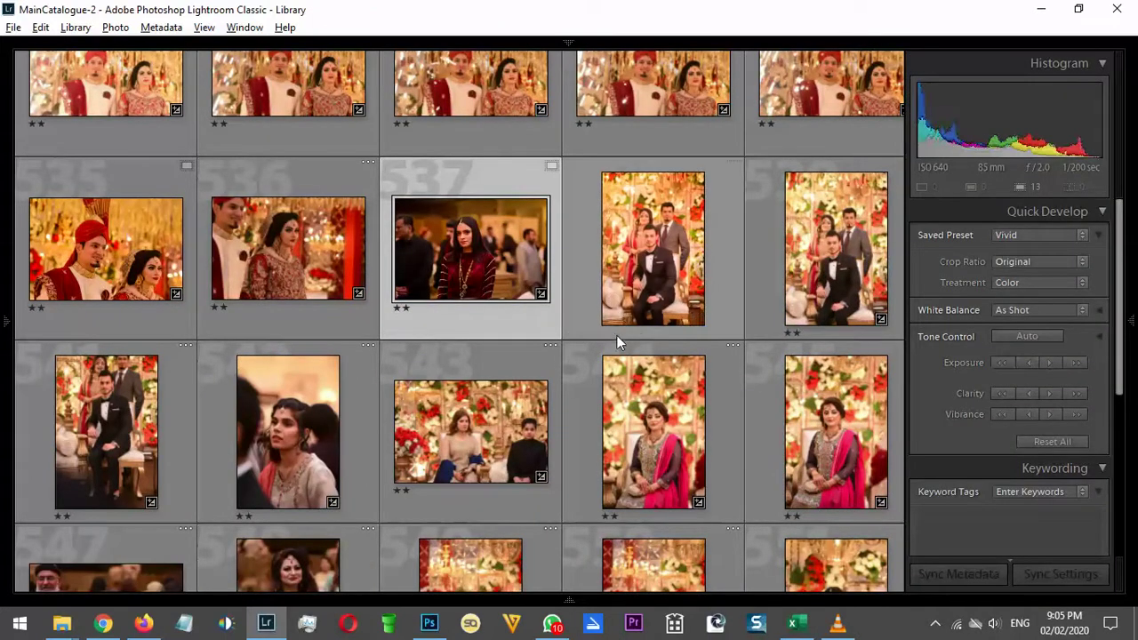
key(f)
key(f)
Select baby photos 620 and 621 and raise their exposure by one small Quick Develop increment
scroll(654, 267, down, 5)
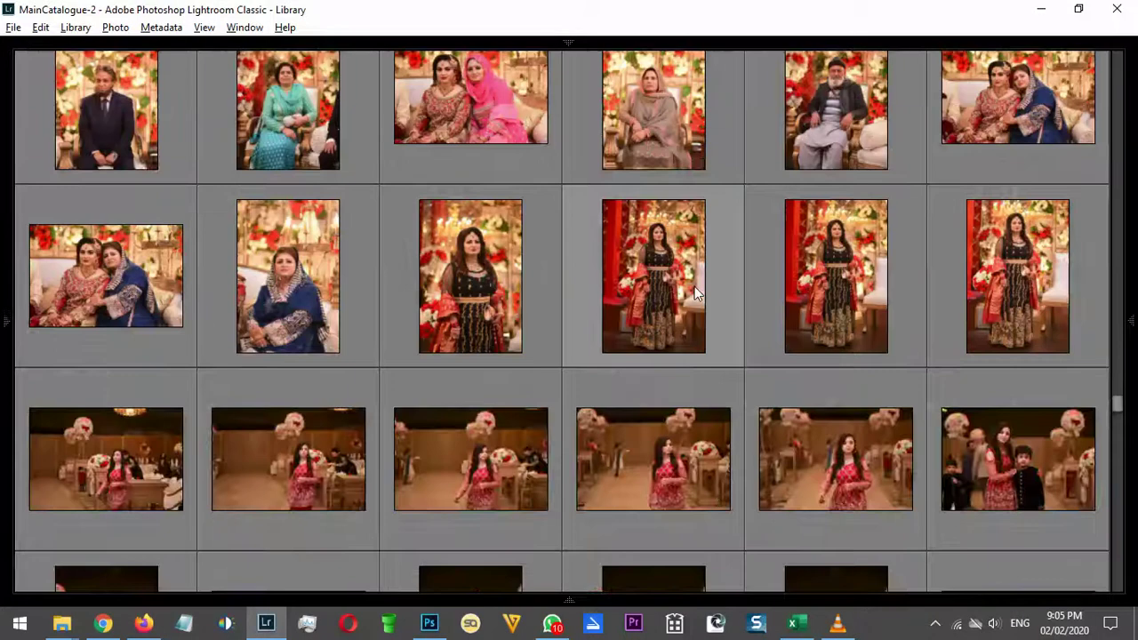
scroll(694, 286, down, 15)
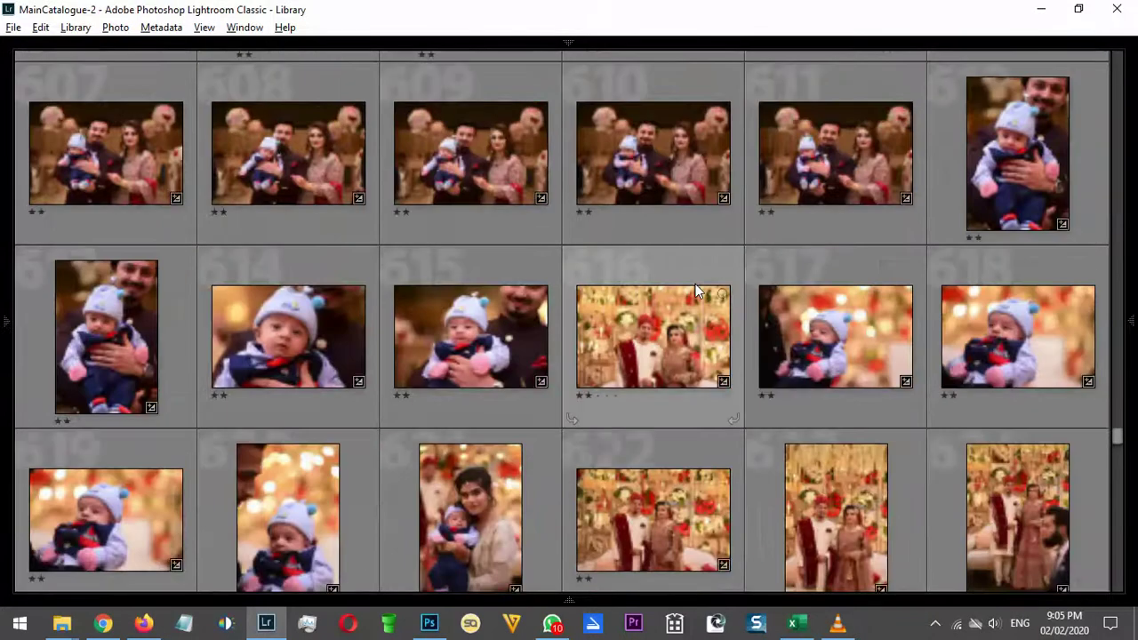
scroll(695, 284, down, 4)
click(452, 172)
scroll(451, 178, up, 2)
shift+click(287, 342)
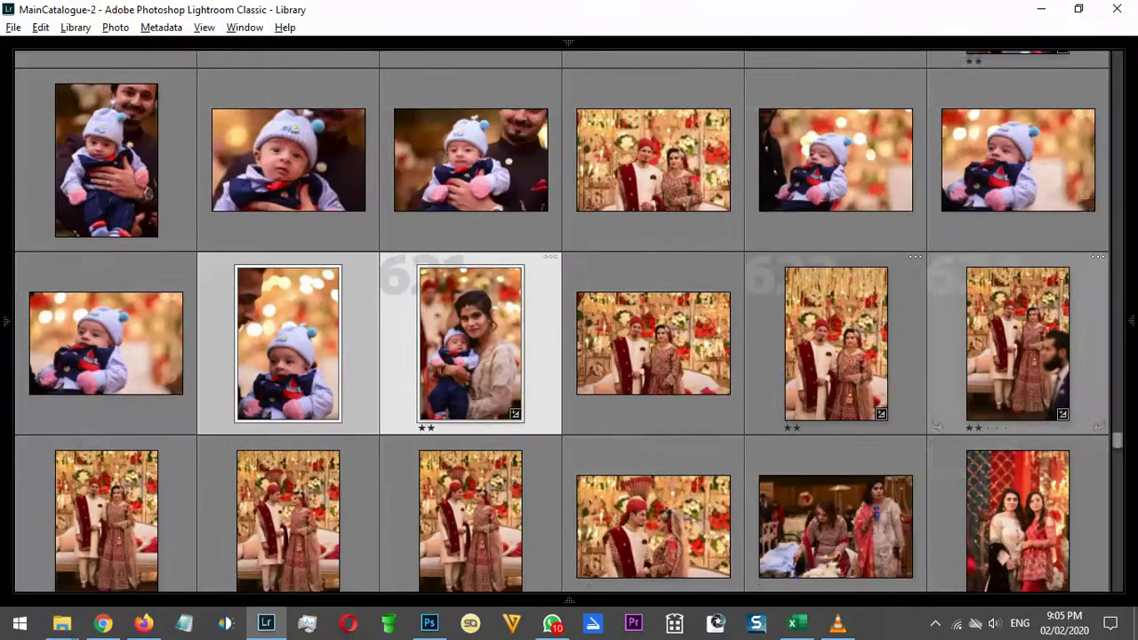
click(1132, 320)
click(1050, 361)
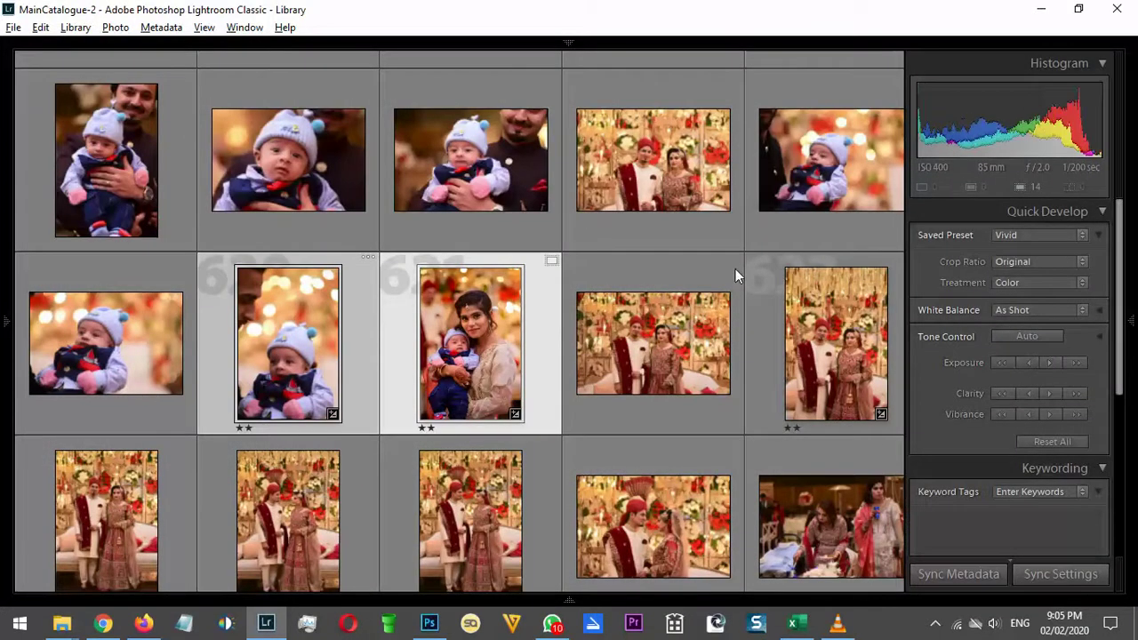
Select the stage photos of the bride and groom, 622 to 628, and raise their exposure with Quick Develop
scroll(892, 283, down, 2)
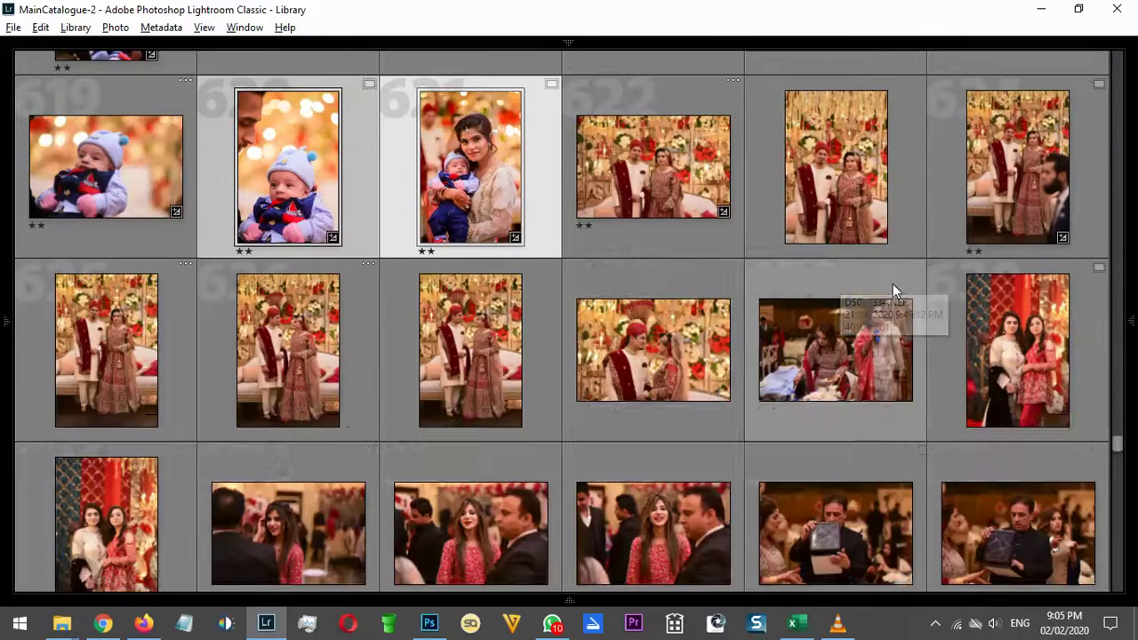
click(646, 352)
shift+click(637, 182)
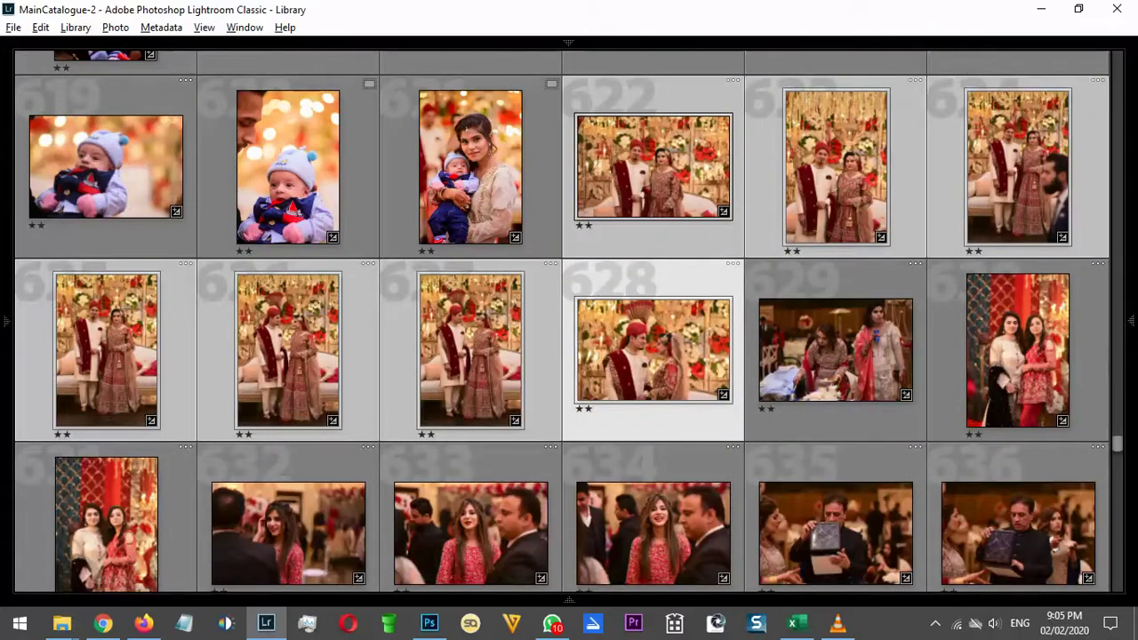
mouse_move(1131, 401)
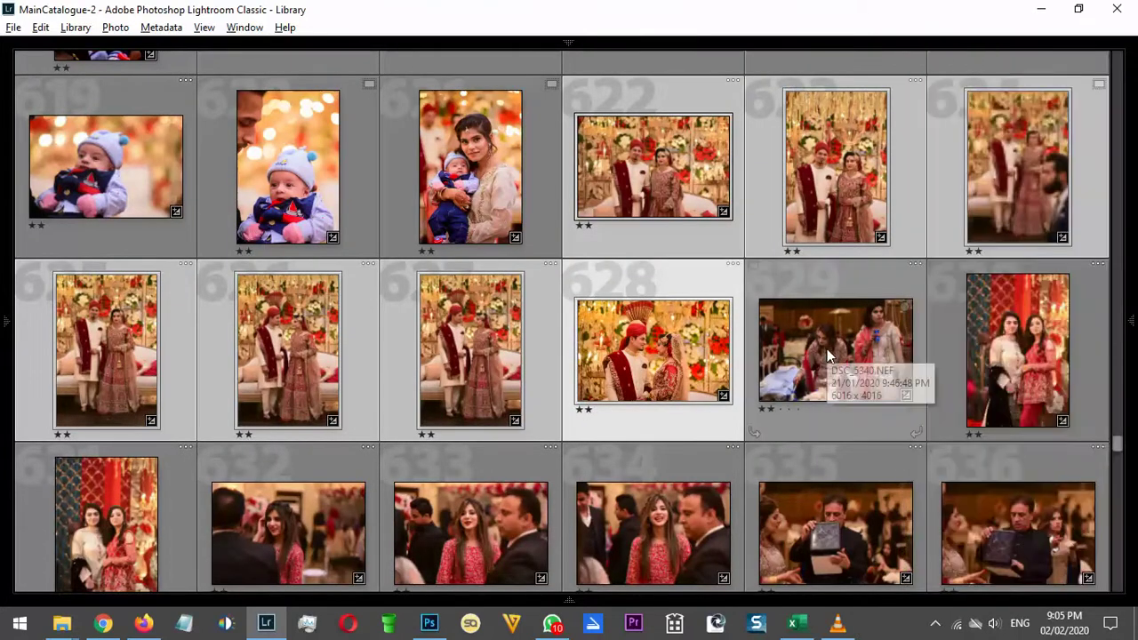
Remove photo 629 of the women at the table and photo 635 of the man holding the box from the two-star selection
click(763, 405)
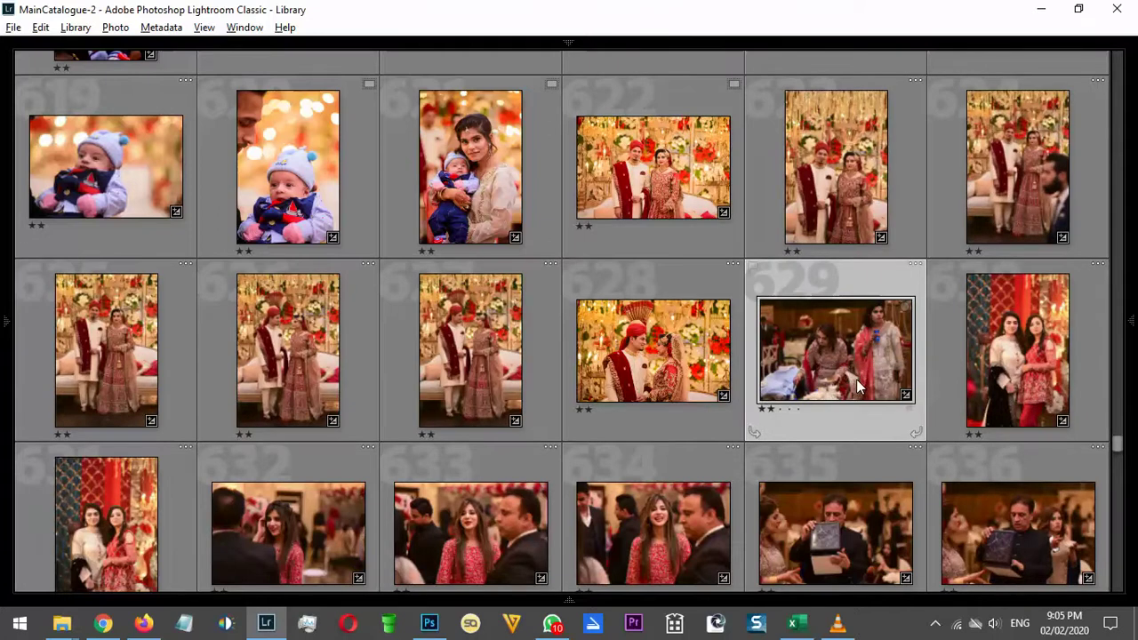
key(Delete)
scroll(750, 335, down, 2)
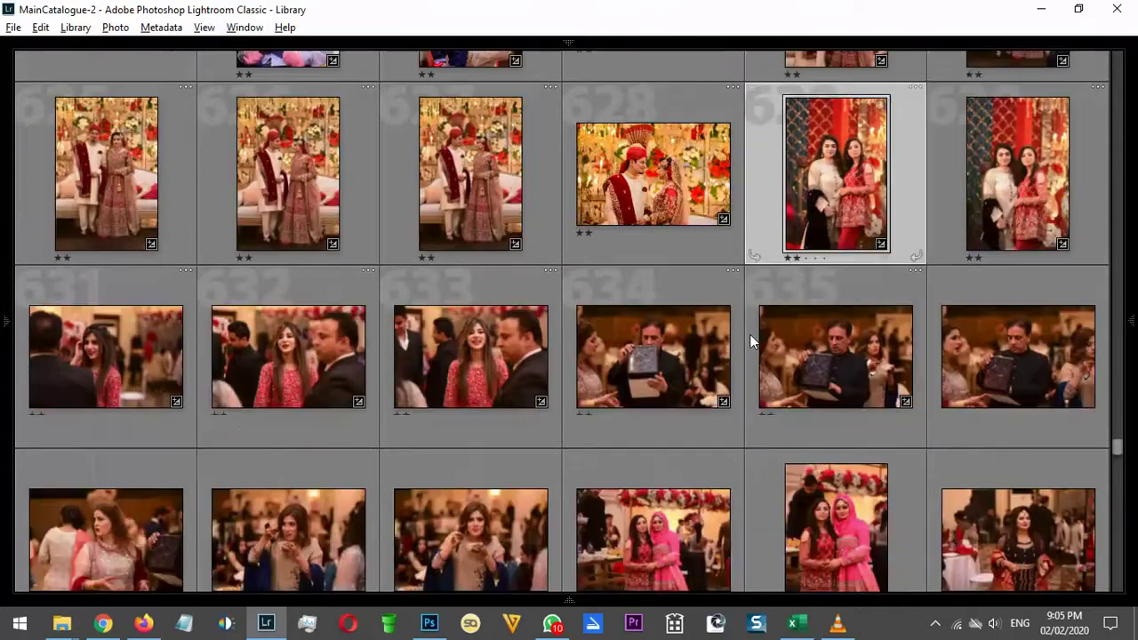
click(796, 372)
key(0)
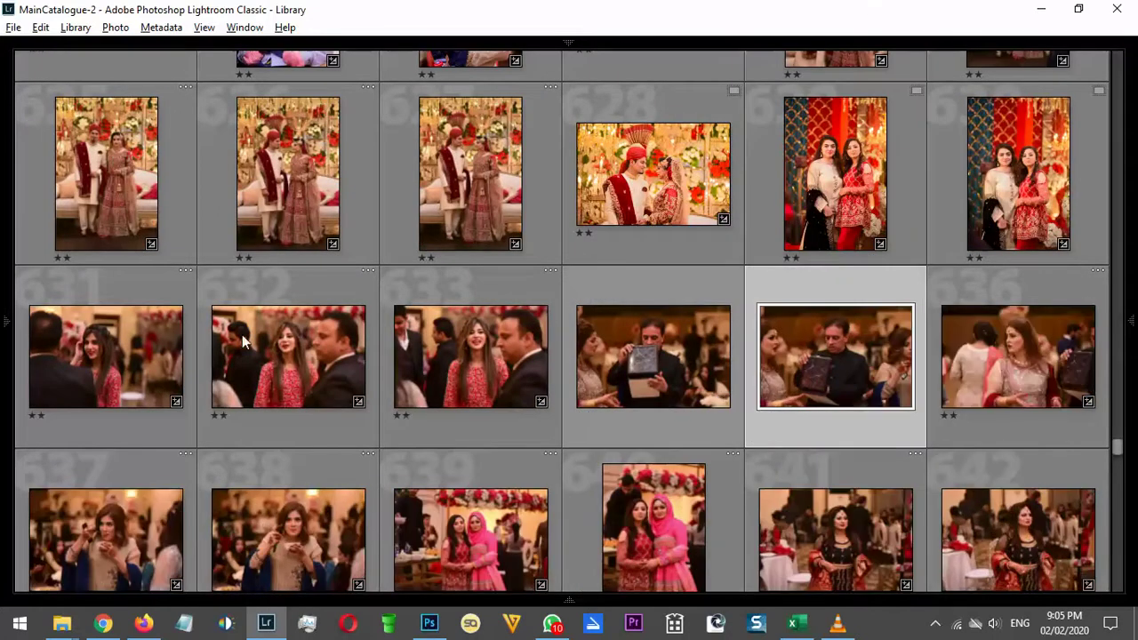
Check photo 631 of the woman in red in full screen, and view photo 637 of the woman eating with Quick Develop
click(80, 336)
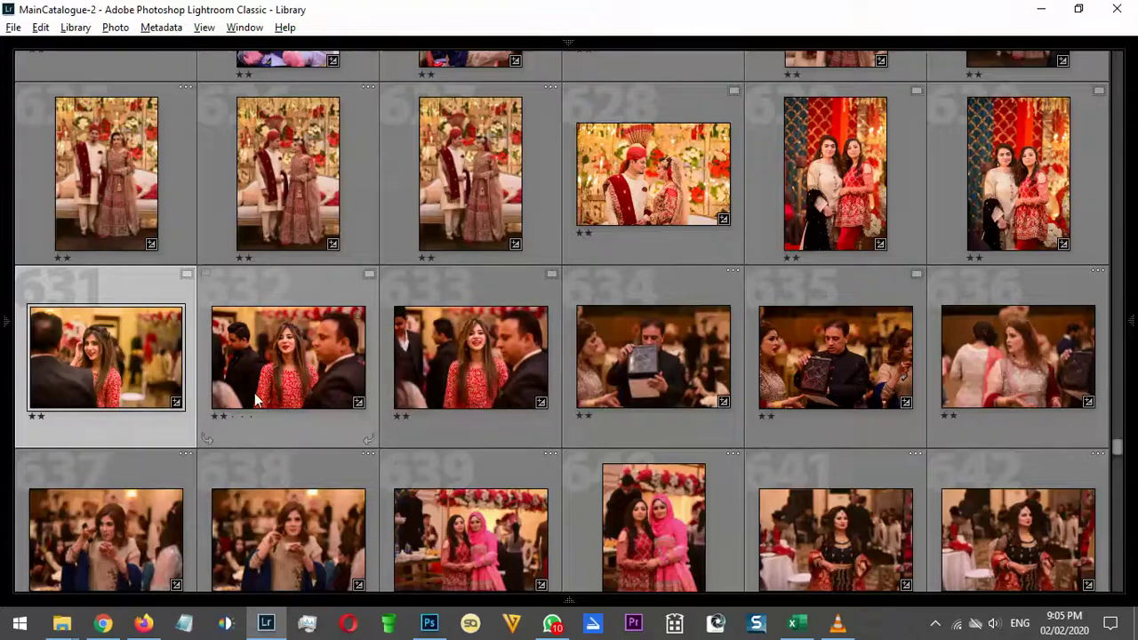
key(f)
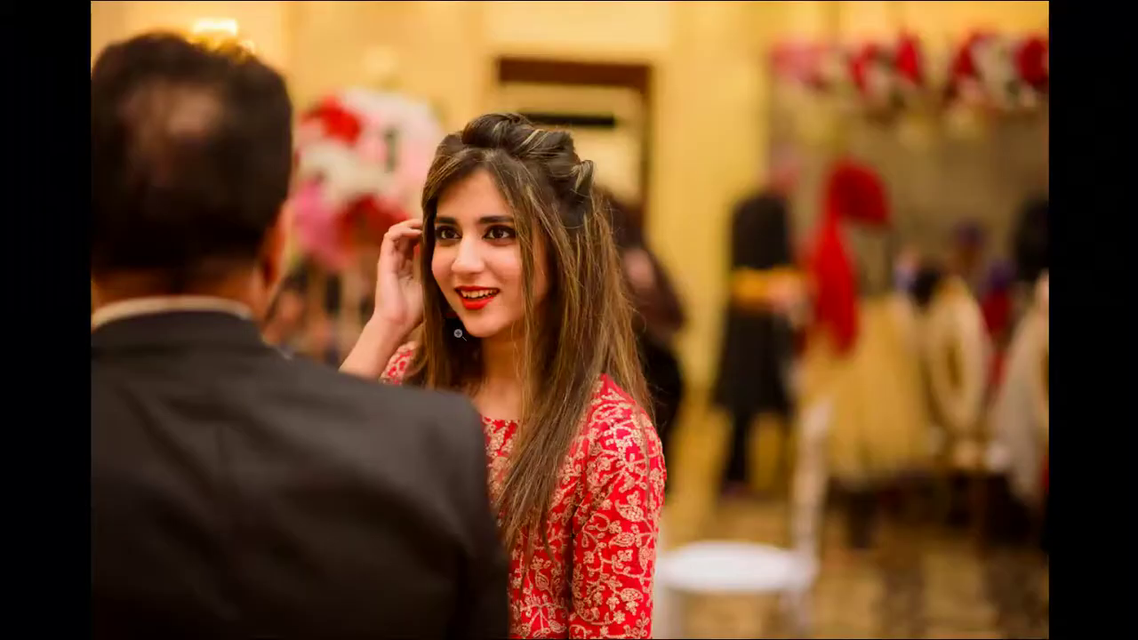
key(f)
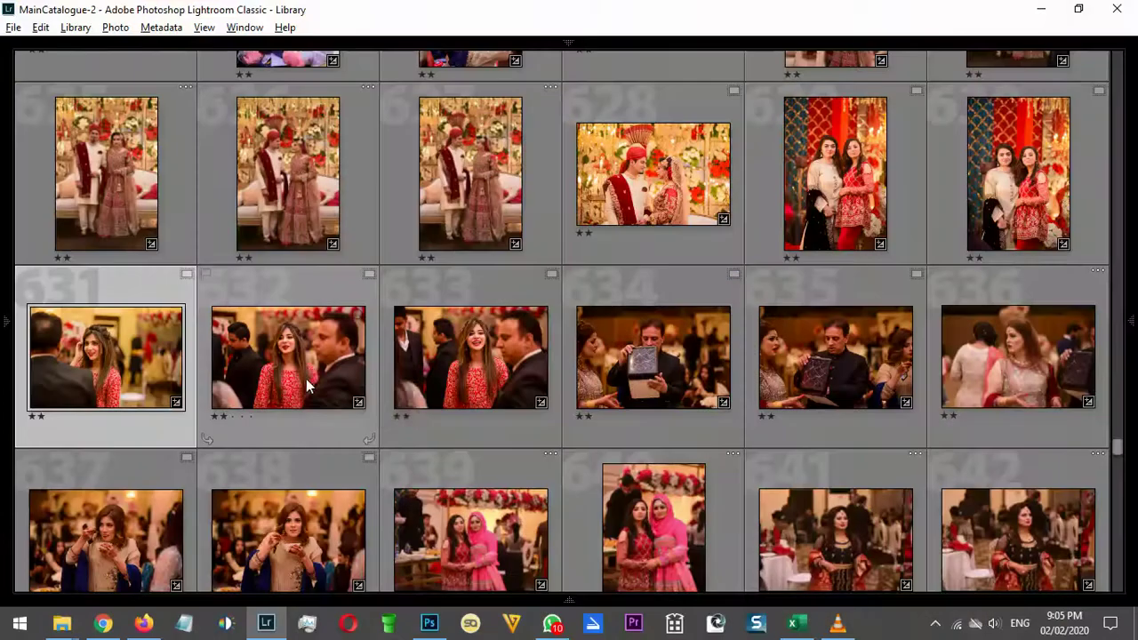
click(150, 526)
mouse_move(1133, 347)
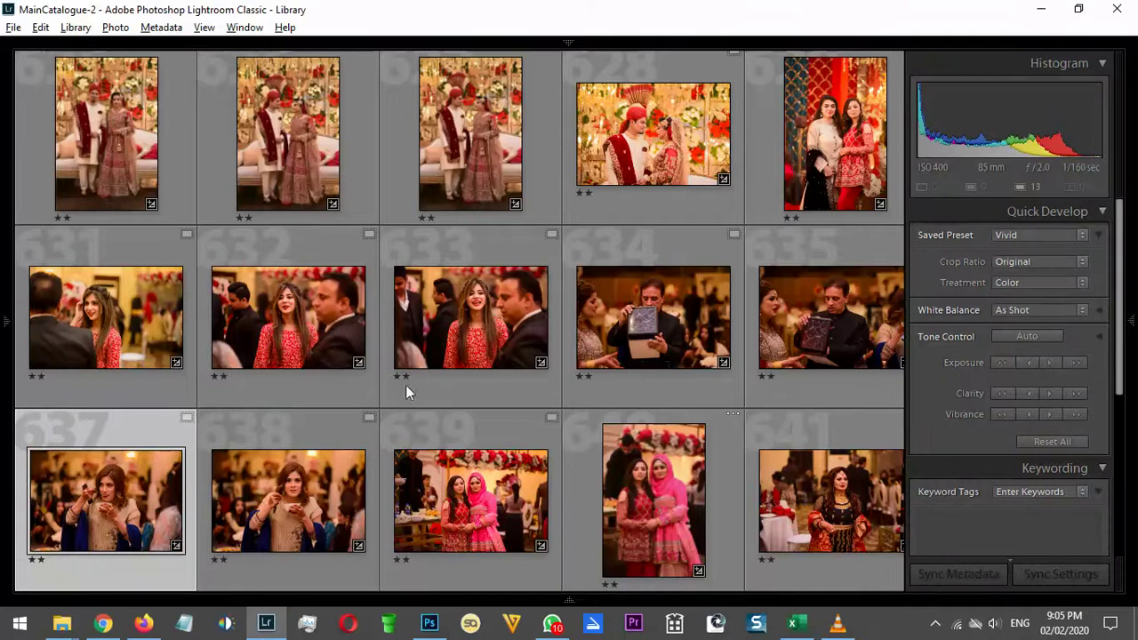
key(F8)
key(Right)
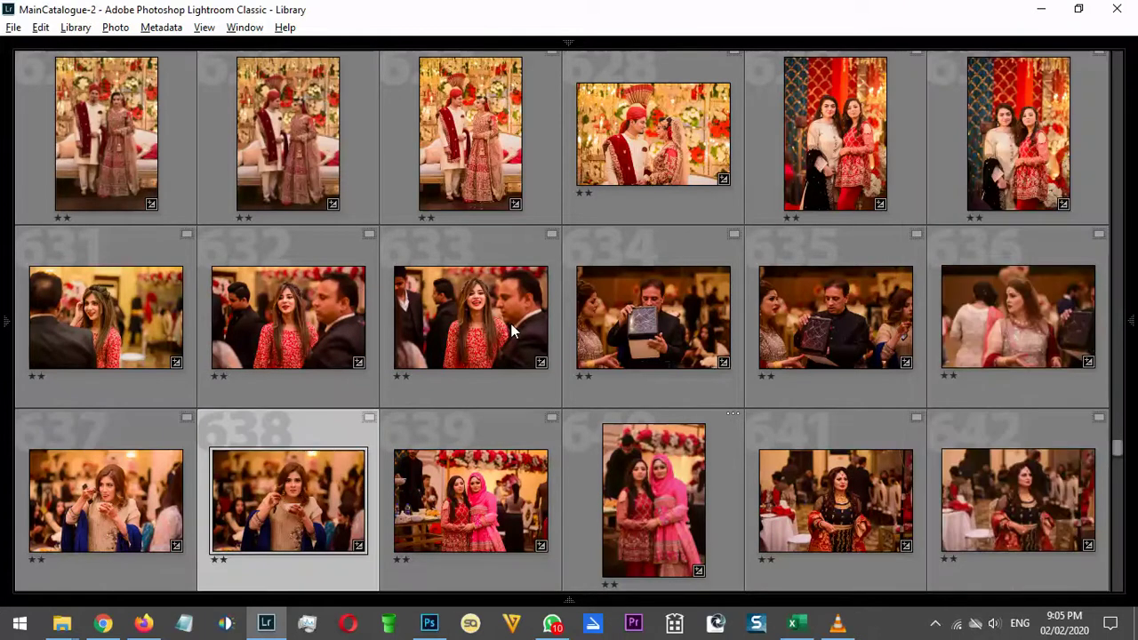
Select photos 649 to 658 of the women posing together and raise their exposure with Quick Develop, finishing on photo 659
scroll(484, 329, down, 8)
scroll(499, 320, down, 2)
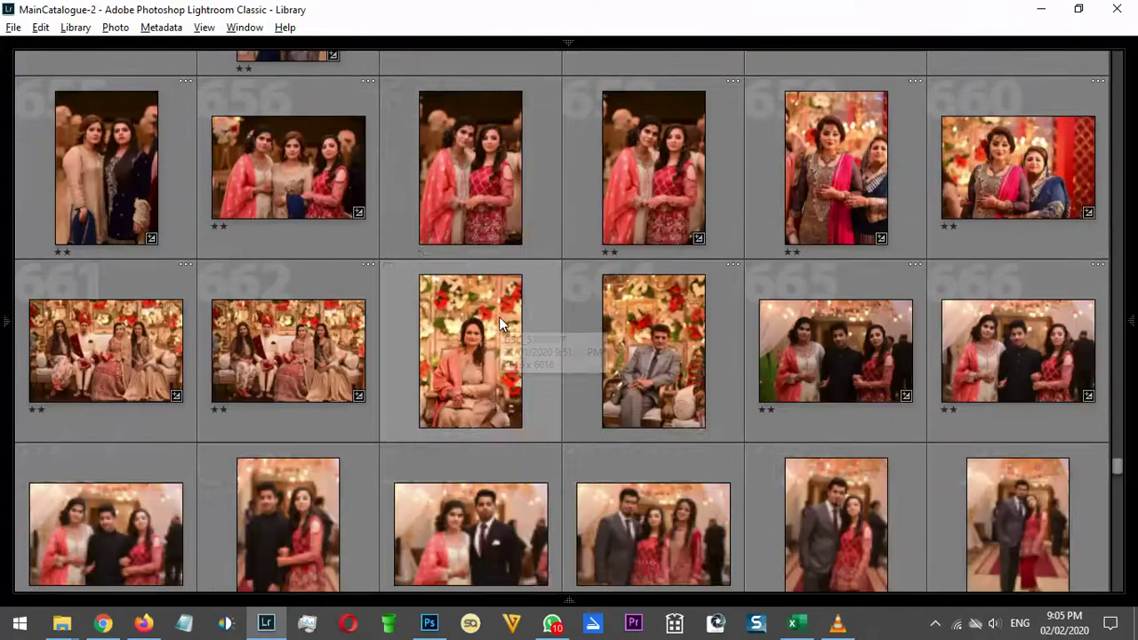
scroll(499, 320, up, 2)
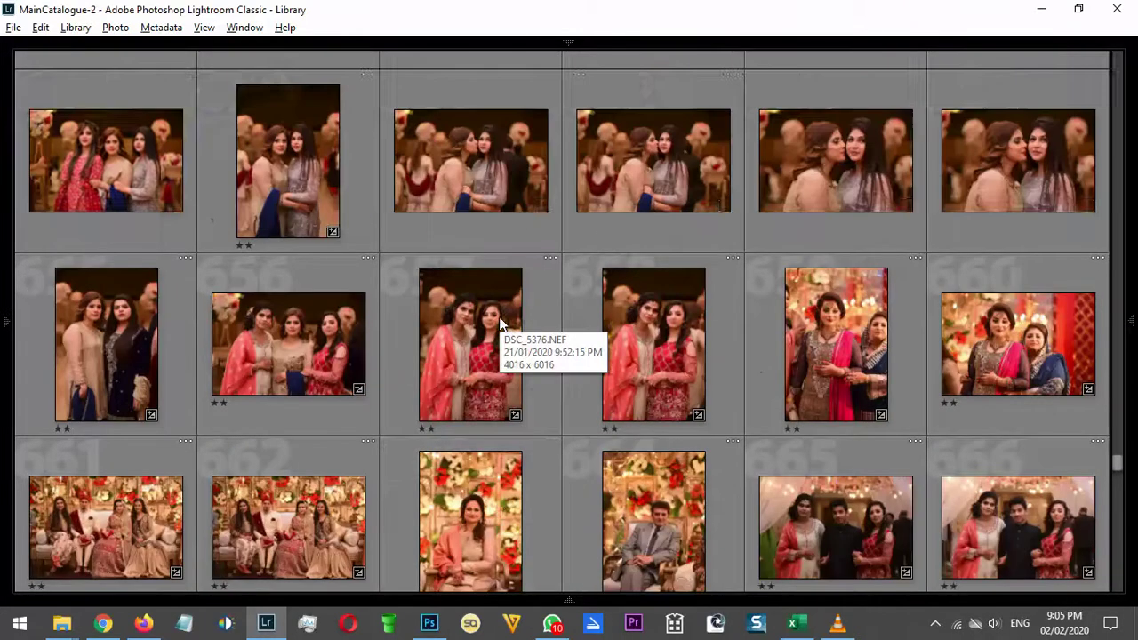
click(691, 357)
shift+click(181, 133)
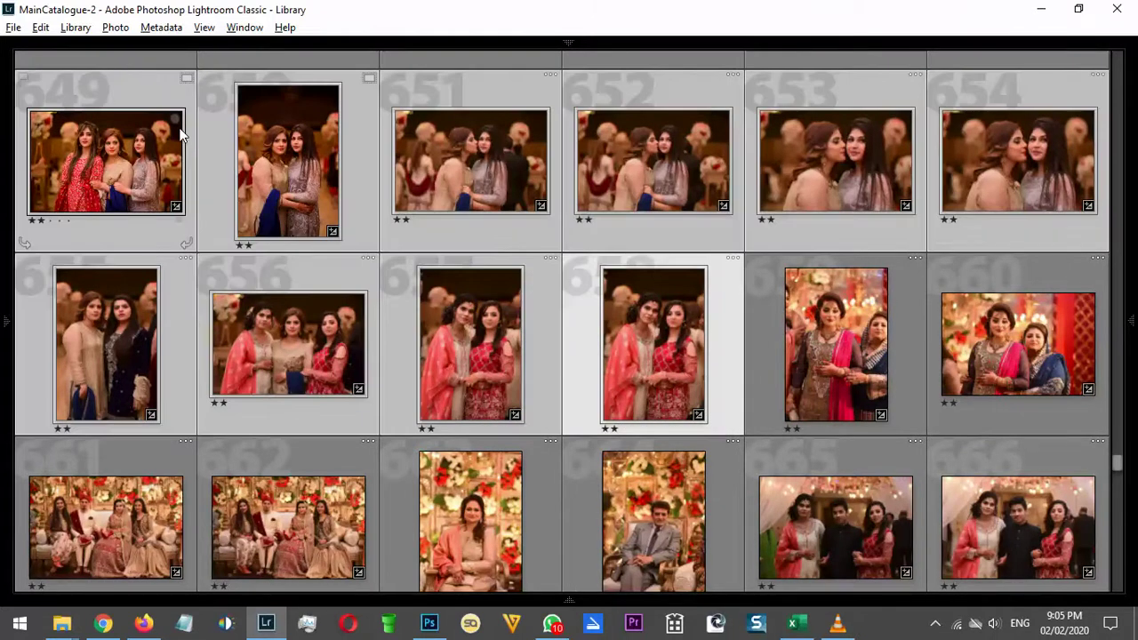
click(821, 333)
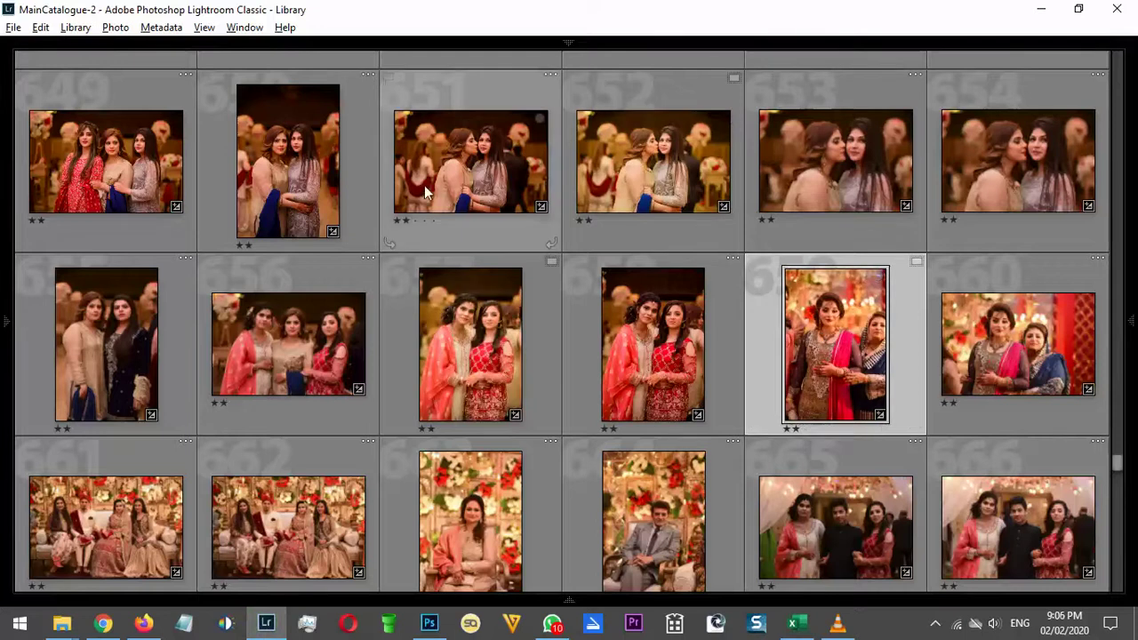
Check photo 652 of the woman kissing the other woman's cheek in full screen
click(636, 167)
key(f)
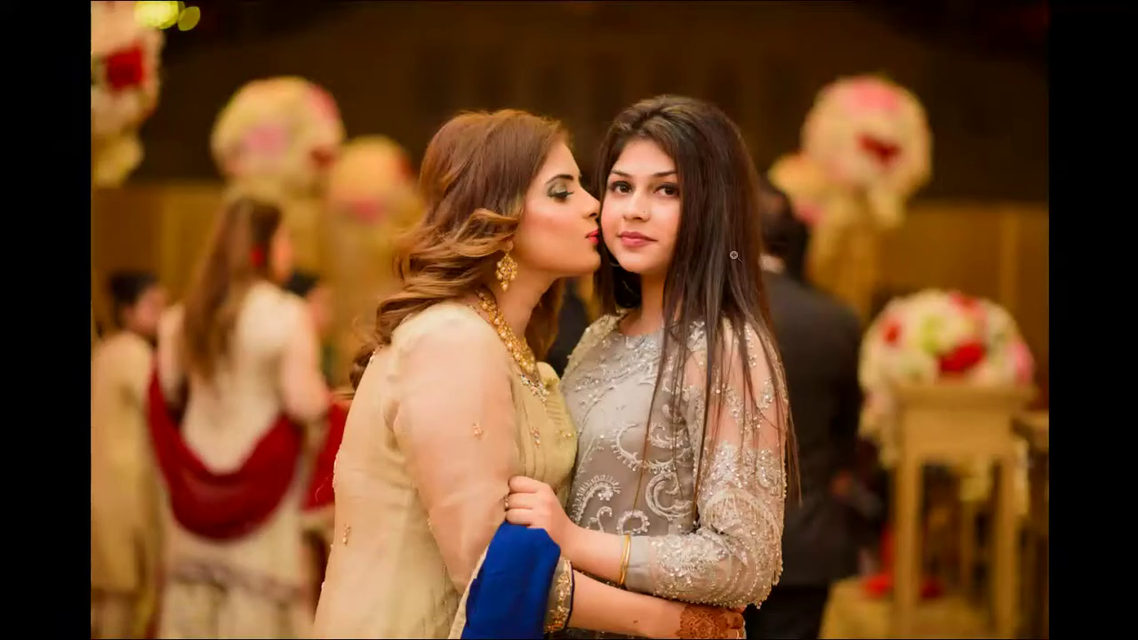
key(Escape)
Set the white balance temperature of photo 652 to 4350 in Develop, and select photos 649 to 651 in the grid
key(d)
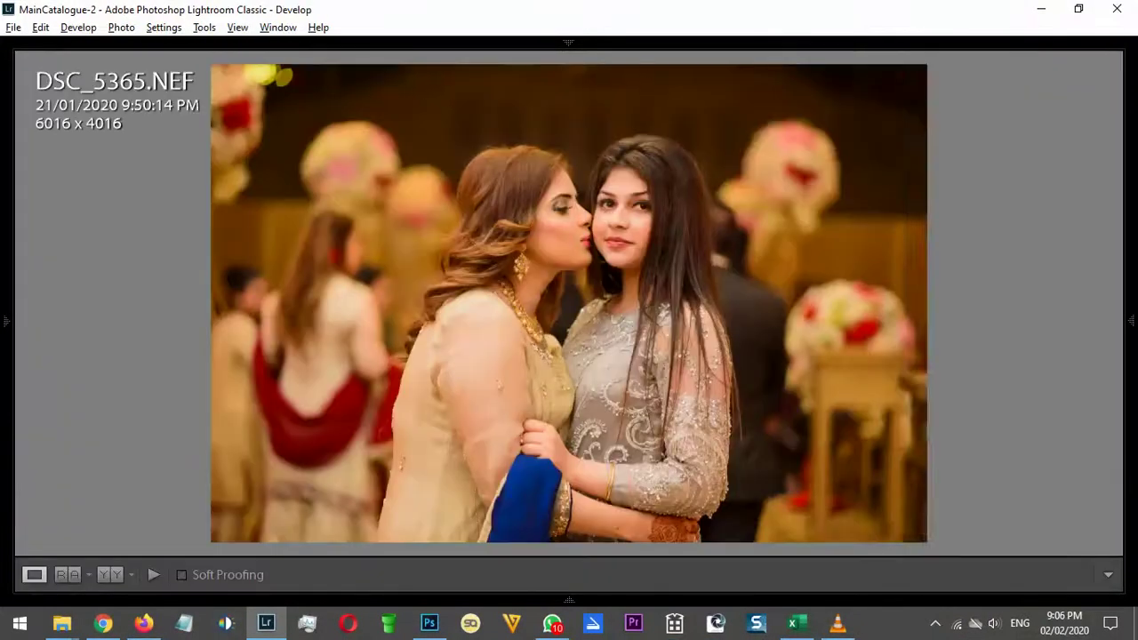
mouse_move(1123, 356)
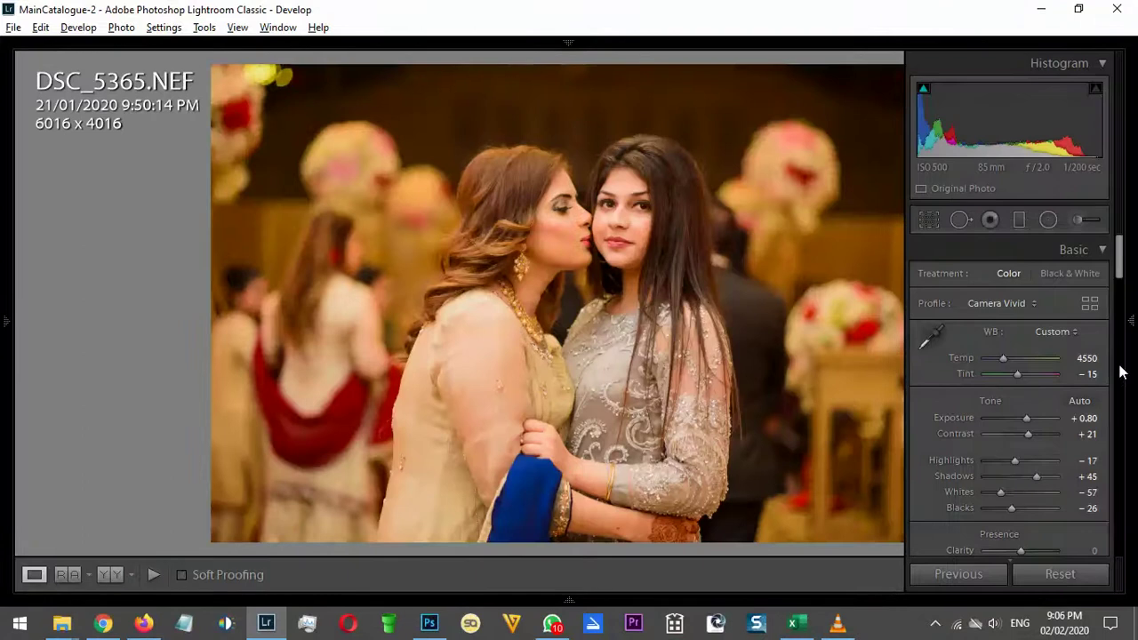
click(1080, 359)
text(4350)
key(Return)
key(e)
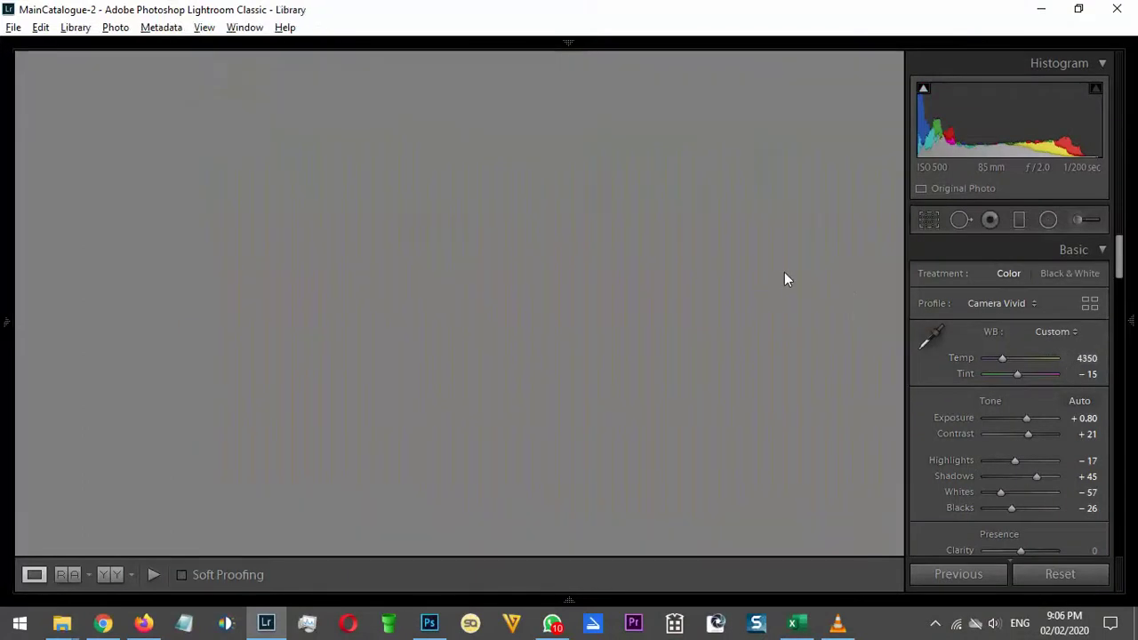
key(g)
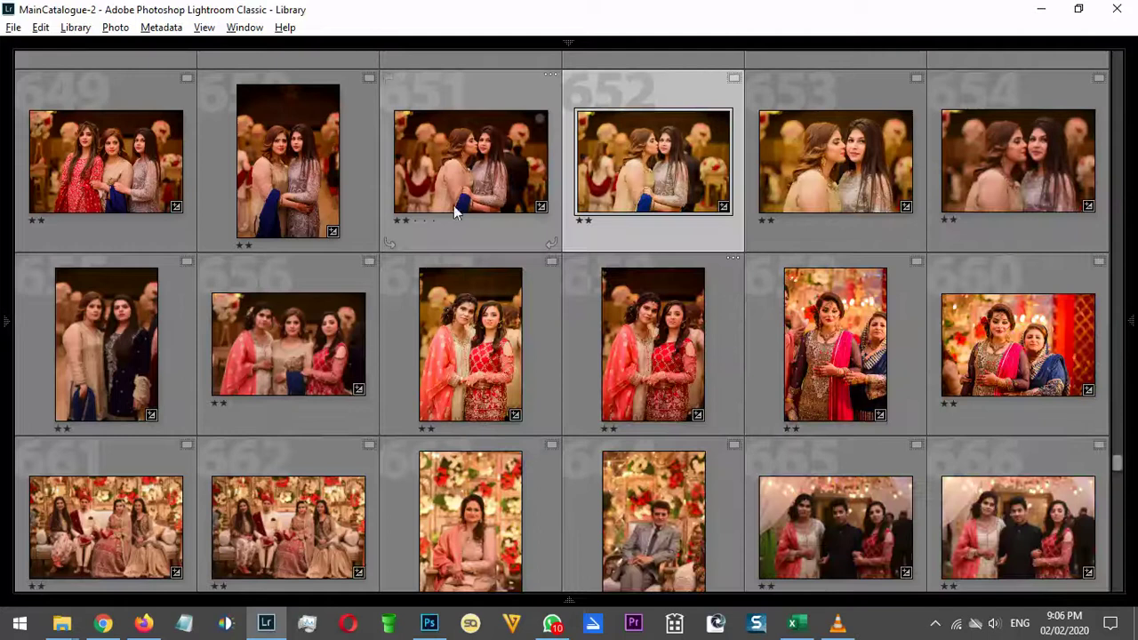
click(454, 205)
shift+click(106, 161)
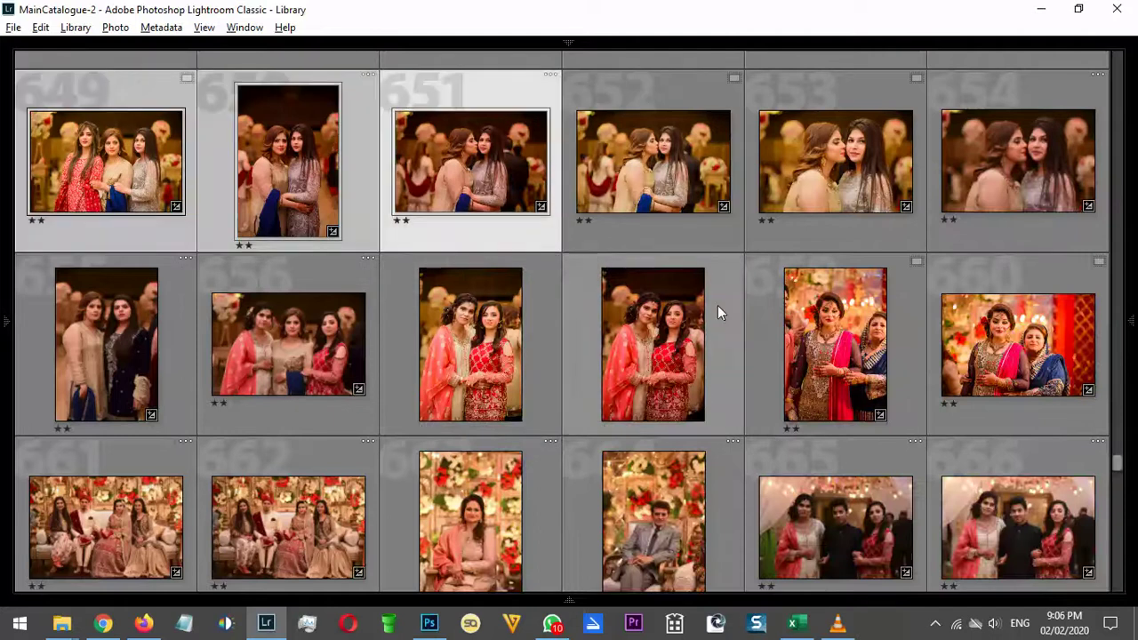
Raise the exposure of photo 668 of the young pair and photo 670 of the group of three with Quick Develop
scroll(640, 280, down, 6)
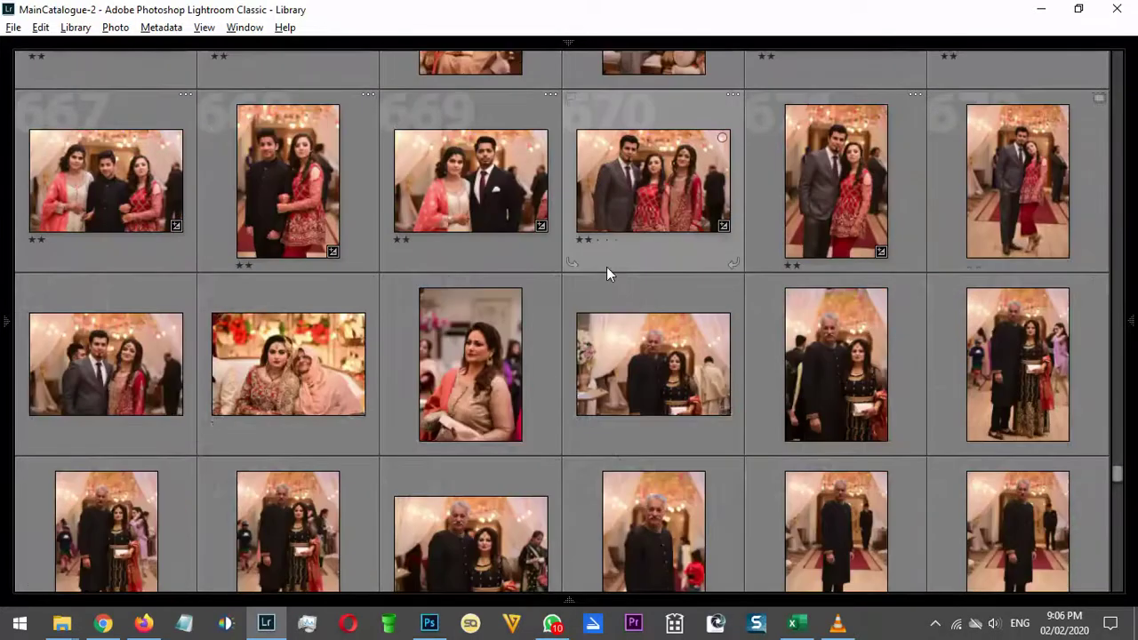
click(271, 187)
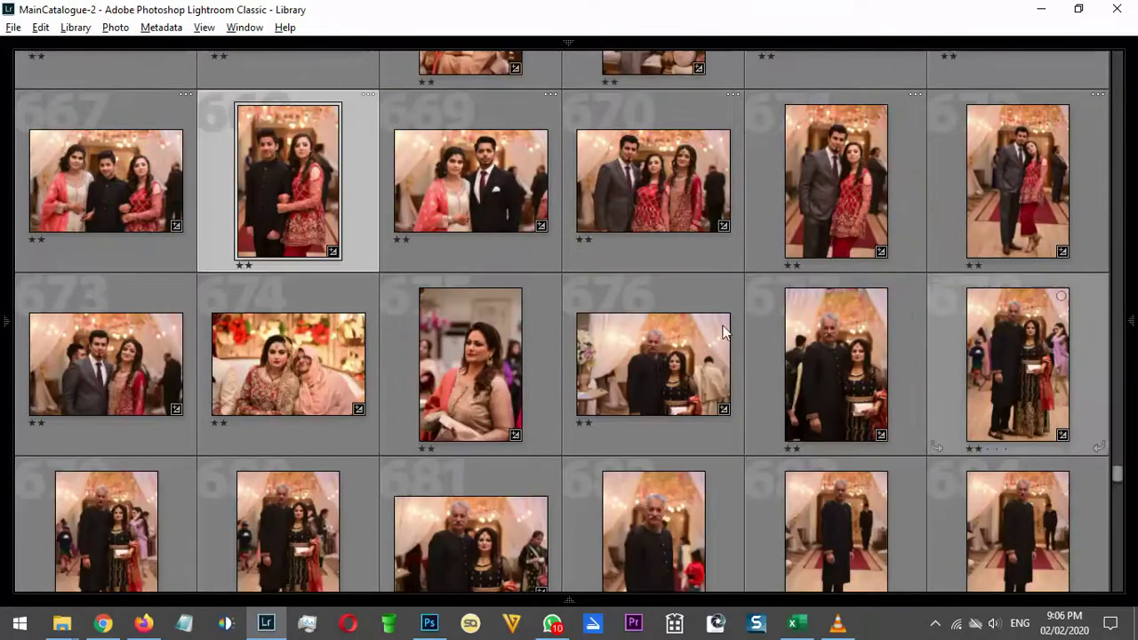
click(1131, 320)
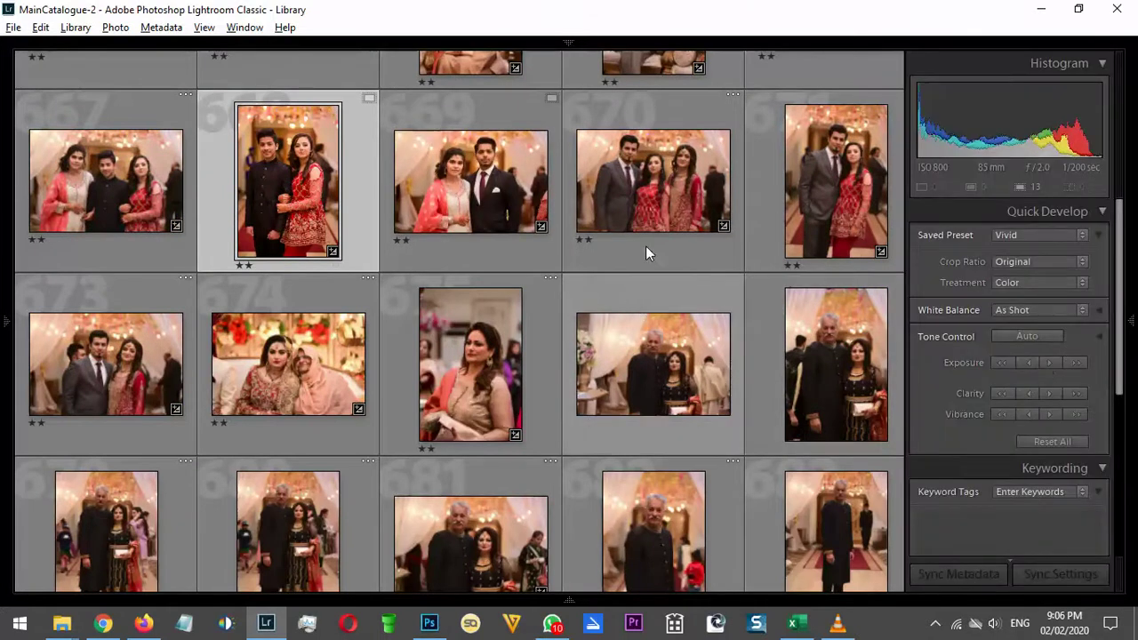
click(733, 267)
mouse_move(1132, 338)
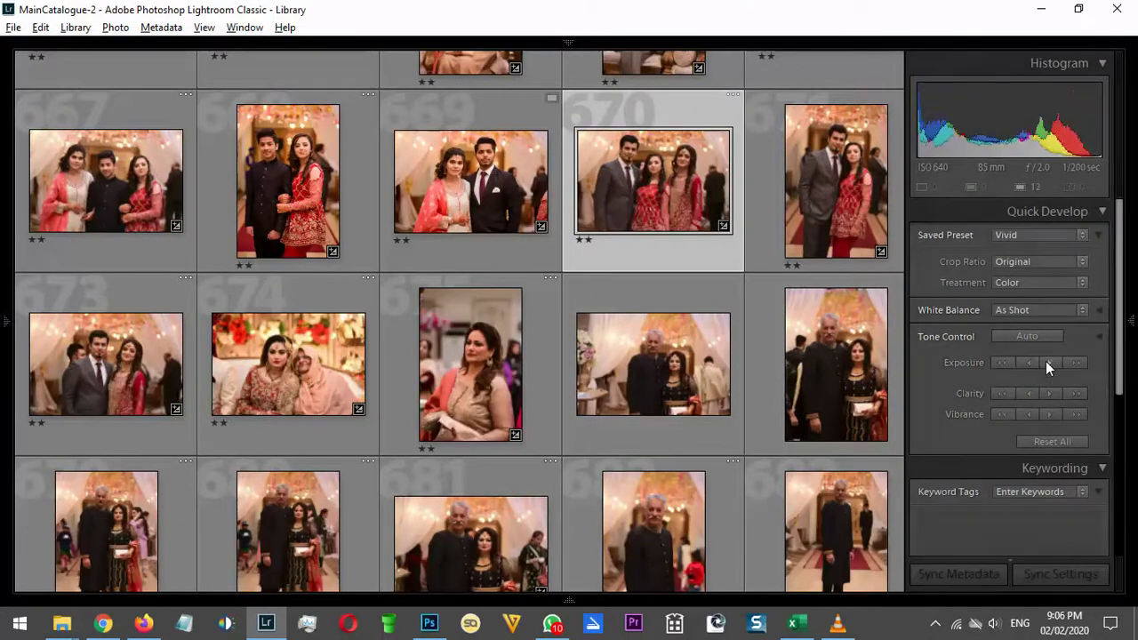
Select photos 676 to 691 of the grey-haired man and the woman in black, and raise their exposure with Quick Develop
click(622, 377)
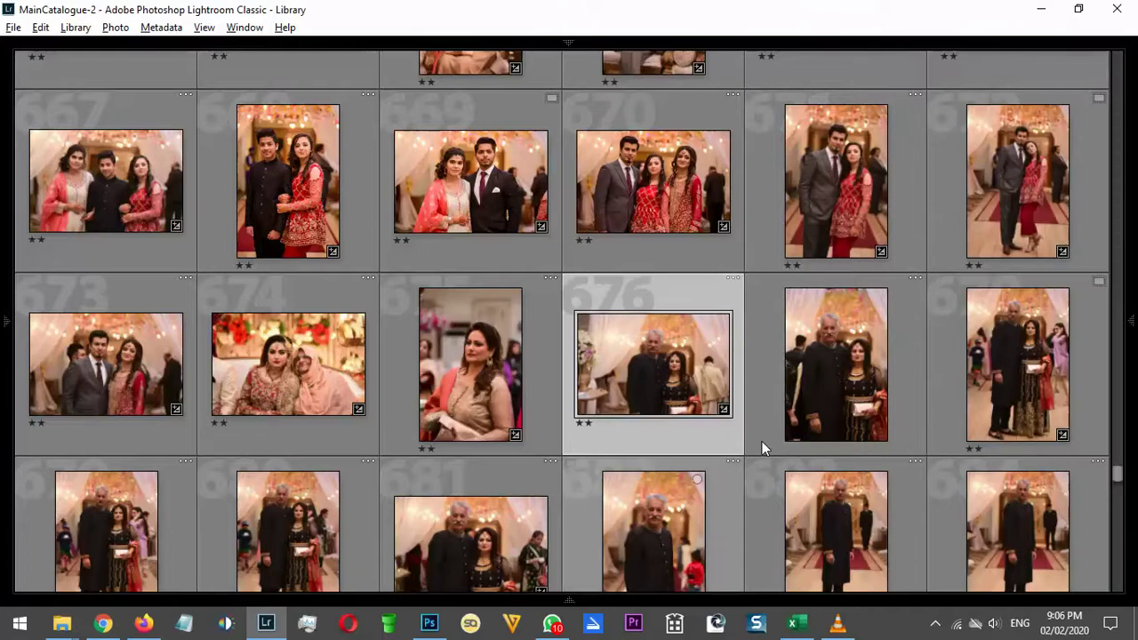
scroll(762, 441, down, 4)
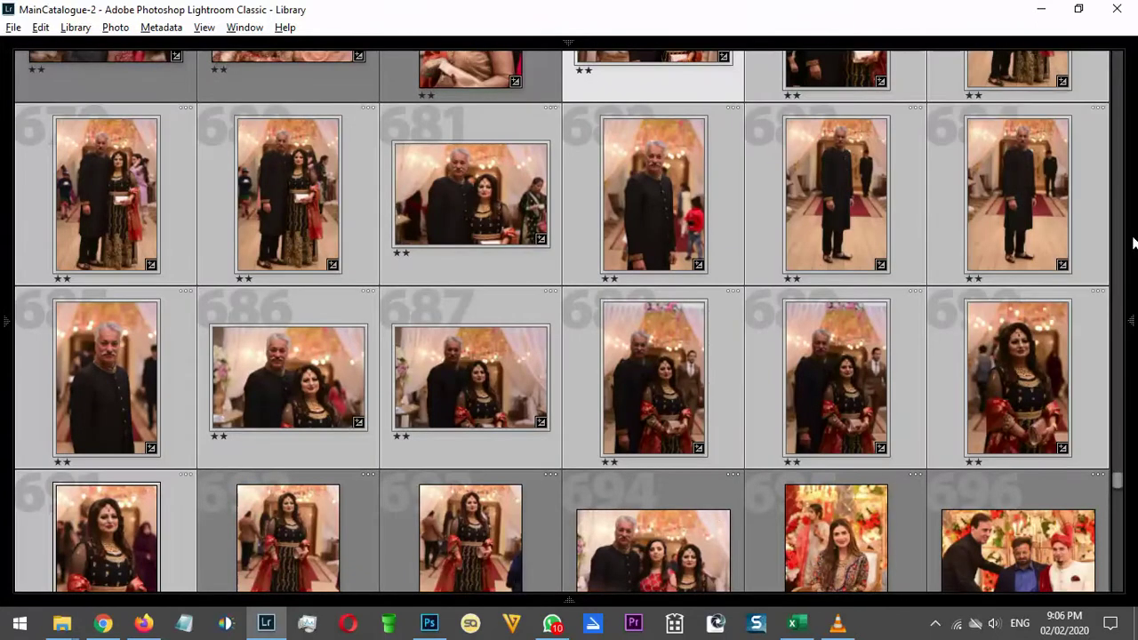
mouse_move(1134, 243)
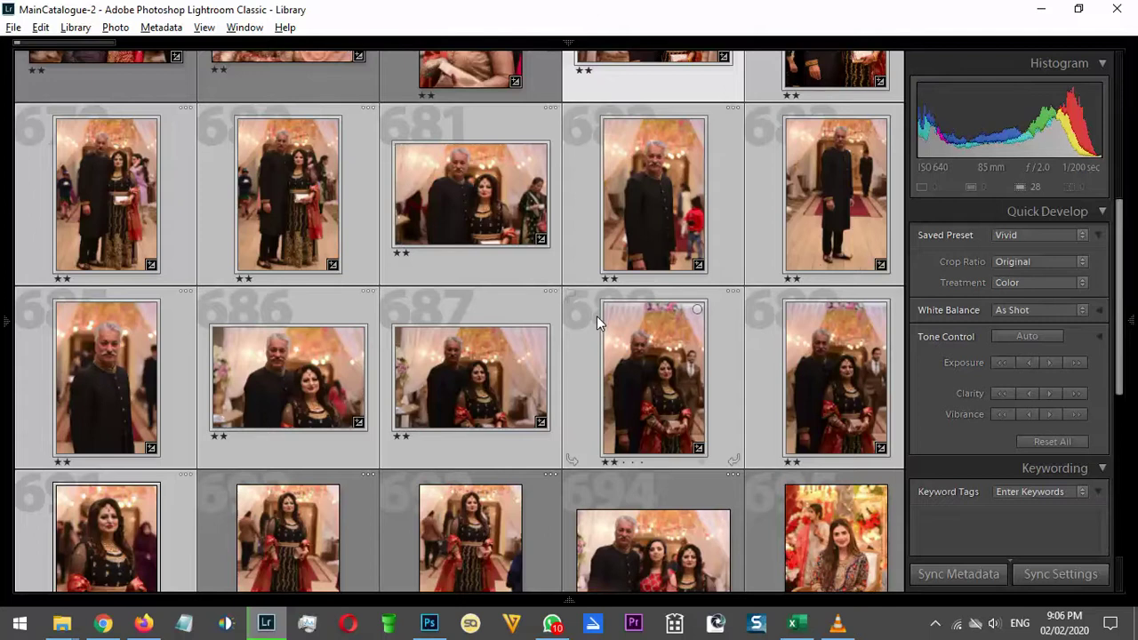
Look through the remaining photos up to the end of the shoot, examining the exposure of the dark farewell shots
scroll(544, 344, down, 10)
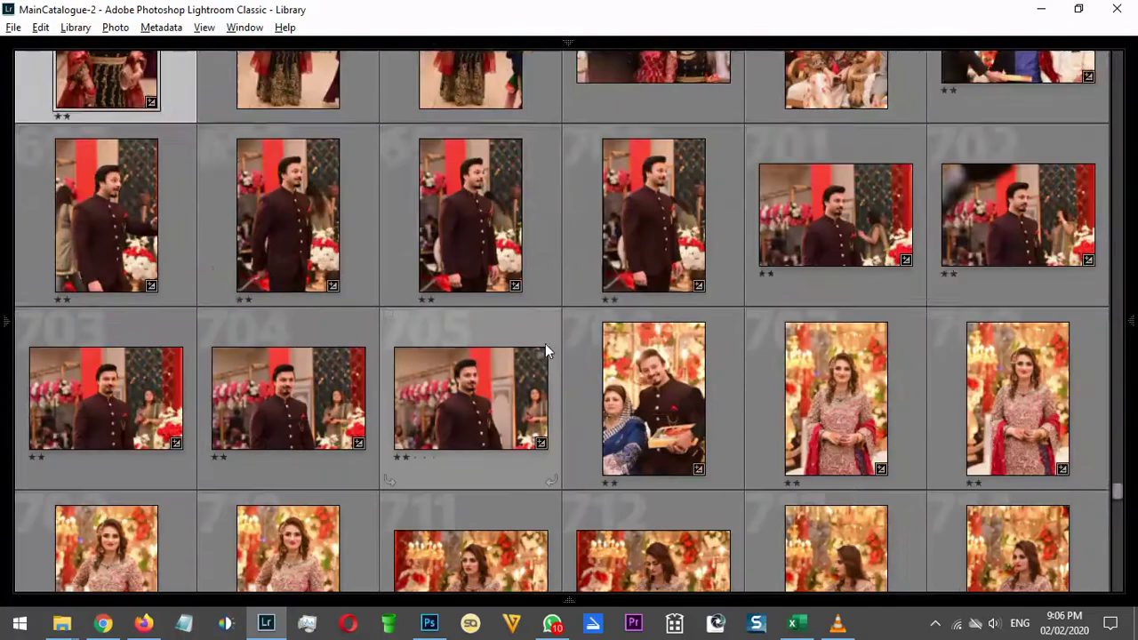
scroll(547, 343, down, 10)
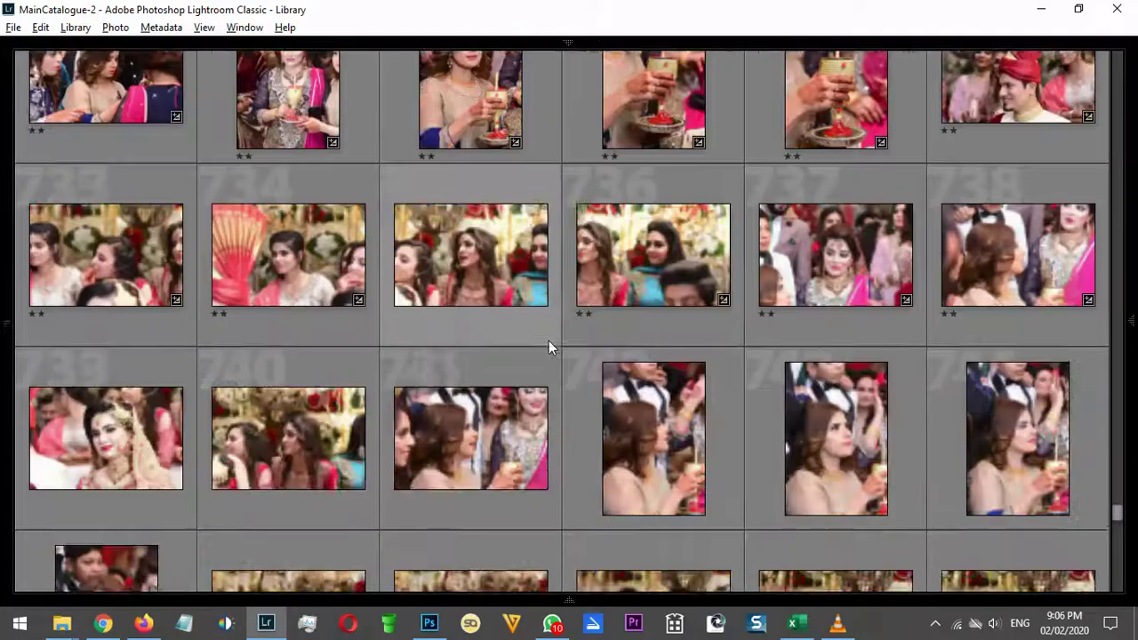
scroll(548, 343, down, 7)
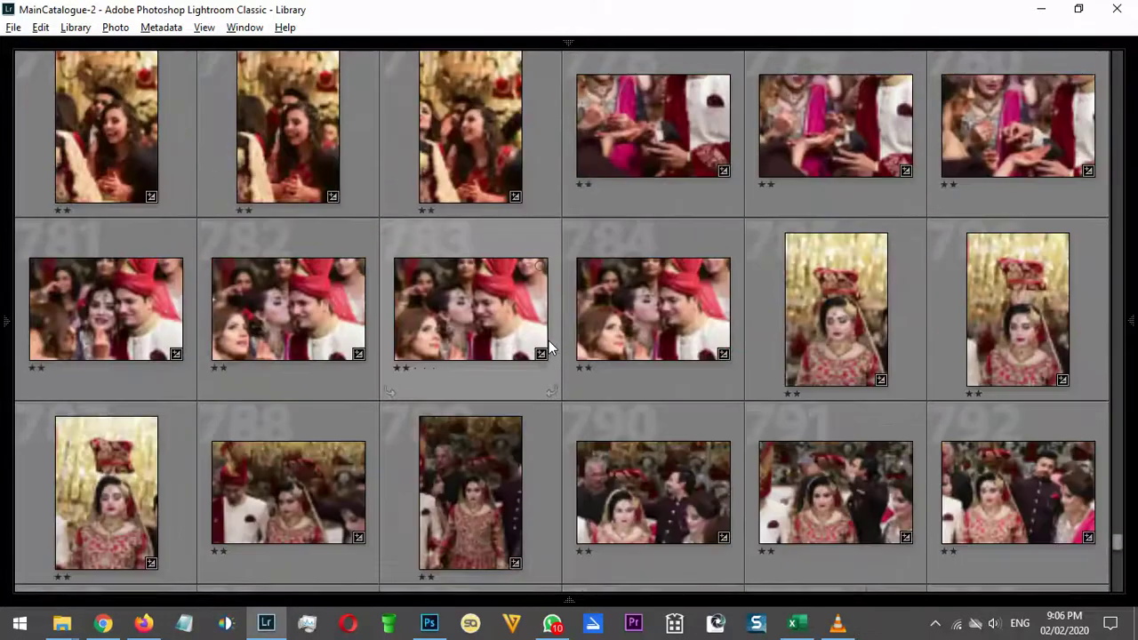
scroll(549, 347, down, 12)
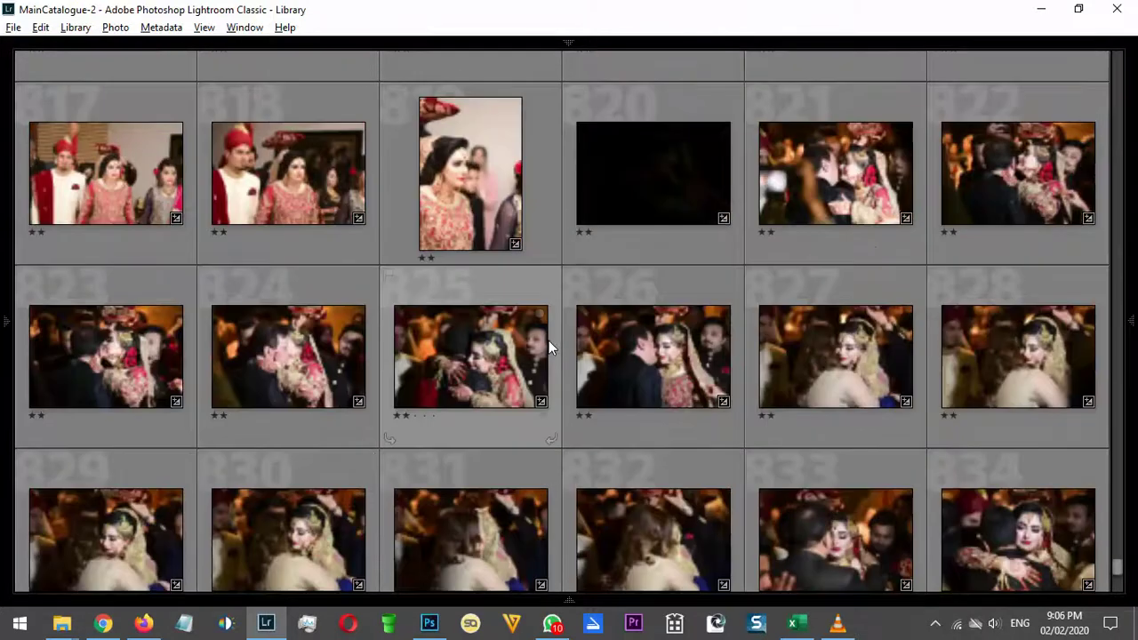
scroll(553, 338, down, 8)
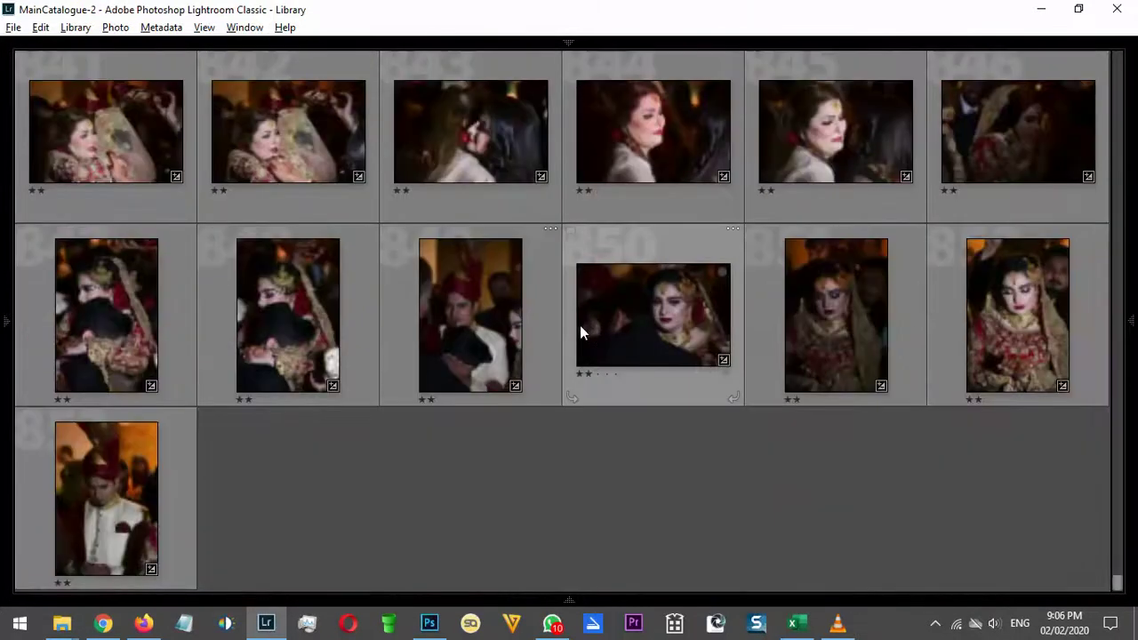
scroll(580, 325, up, 2)
scroll(569, 320, up, 2)
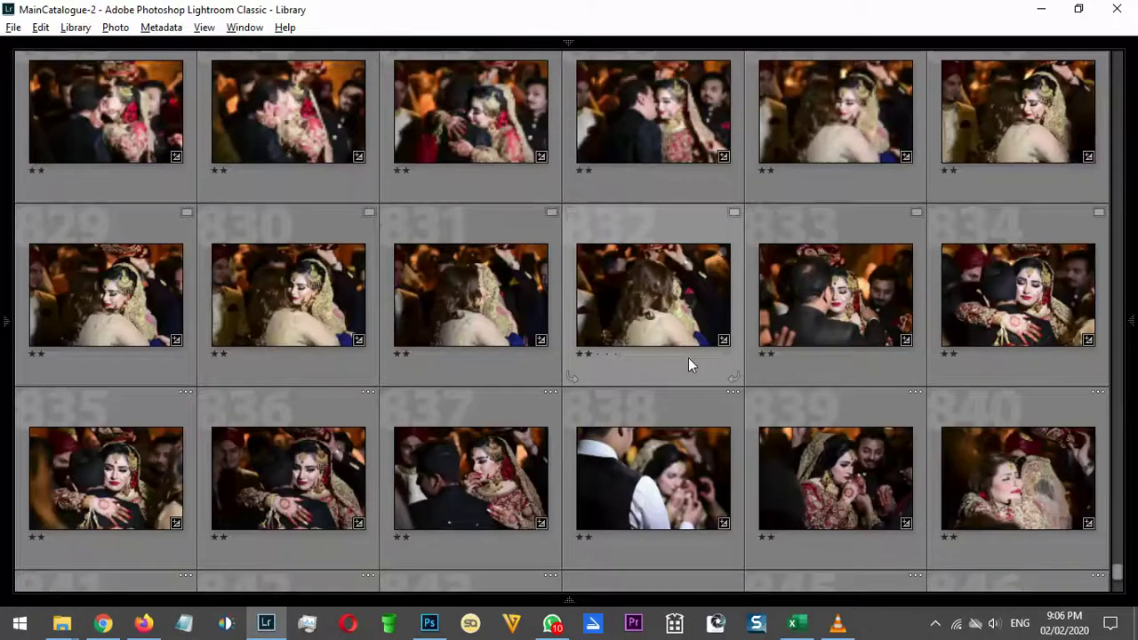
scroll(694, 357, down, 2)
scroll(711, 355, down, 2)
Select the last dark photos of the bride and groom, 847 to 853, raise their exposure with Quick Develop, and deselect them
click(88, 414)
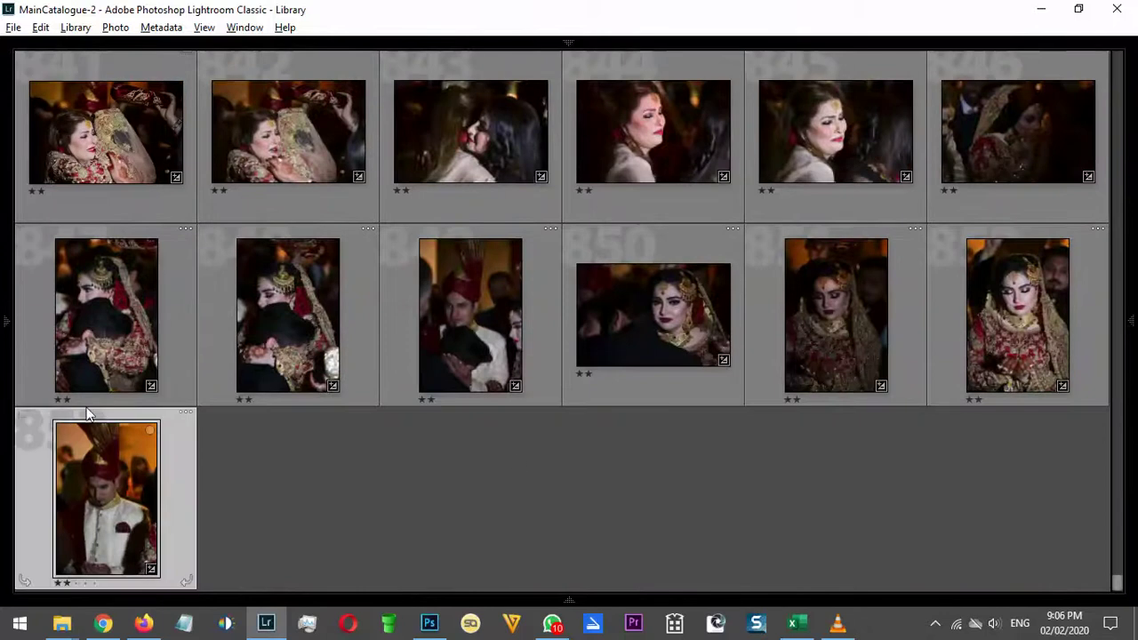
shift+click(226, 335)
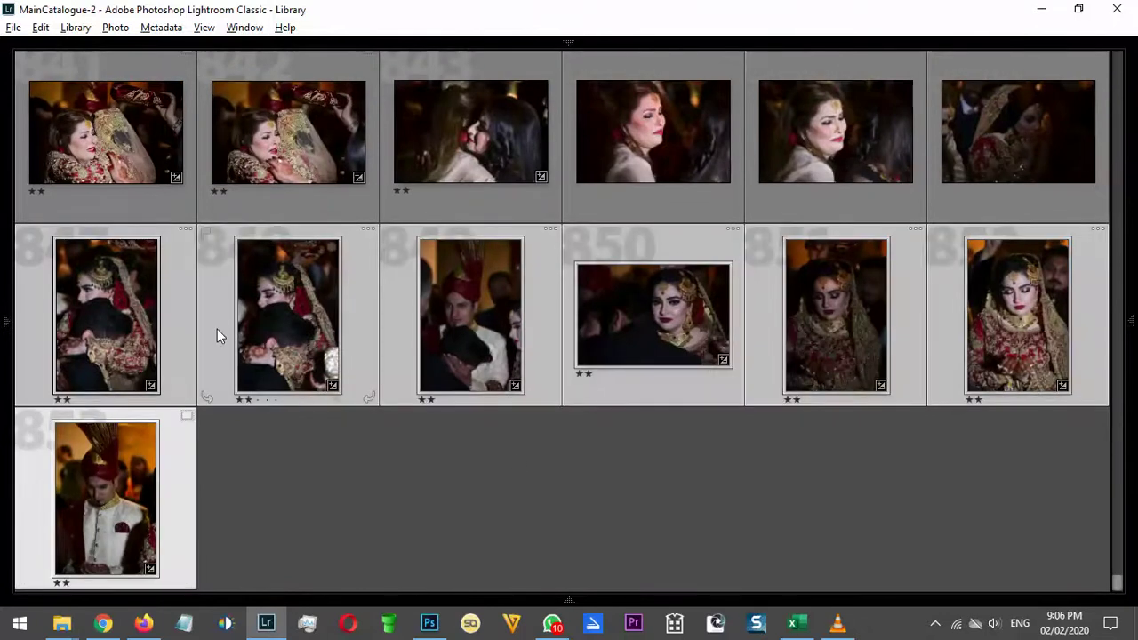
click(1131, 320)
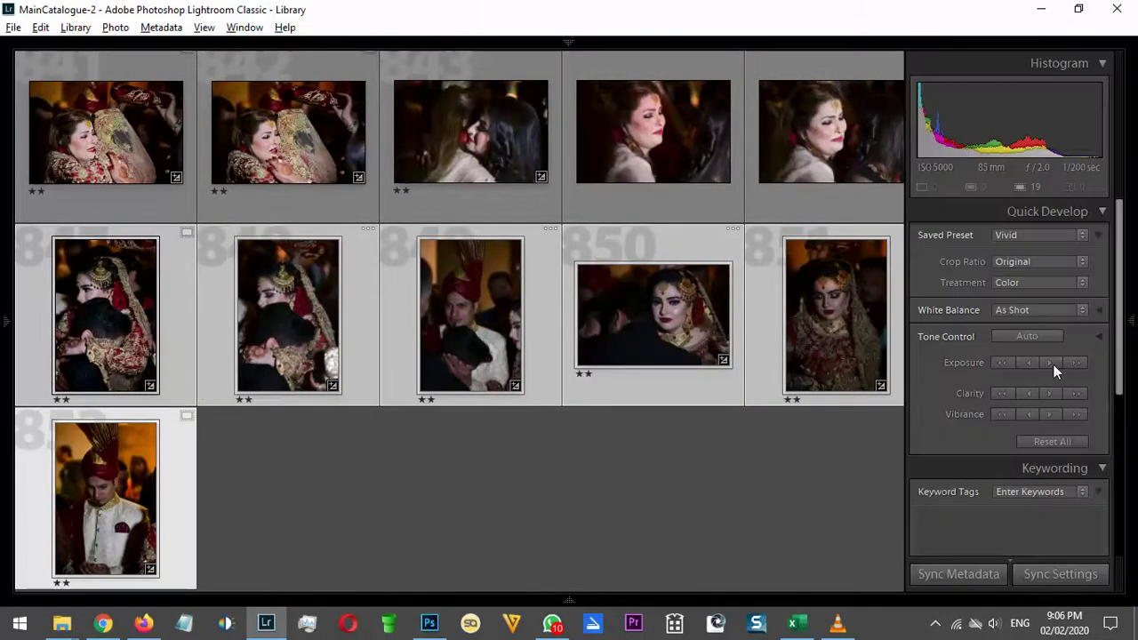
click(1053, 364)
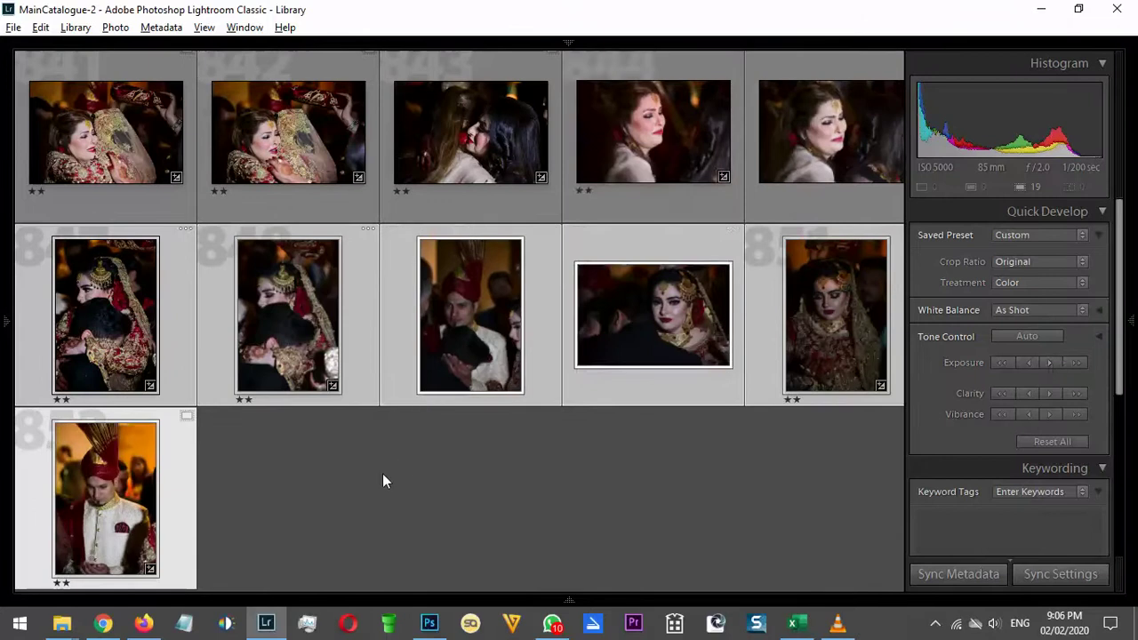
click(381, 473)
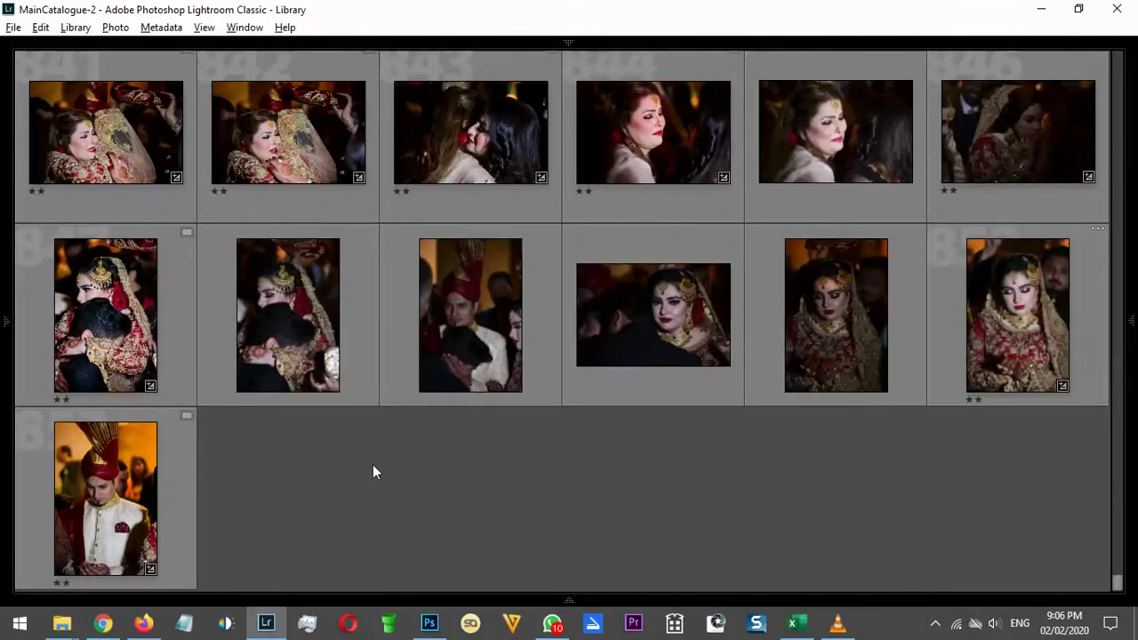
scroll(374, 462, up, 2)
scroll(377, 453, down, 2)
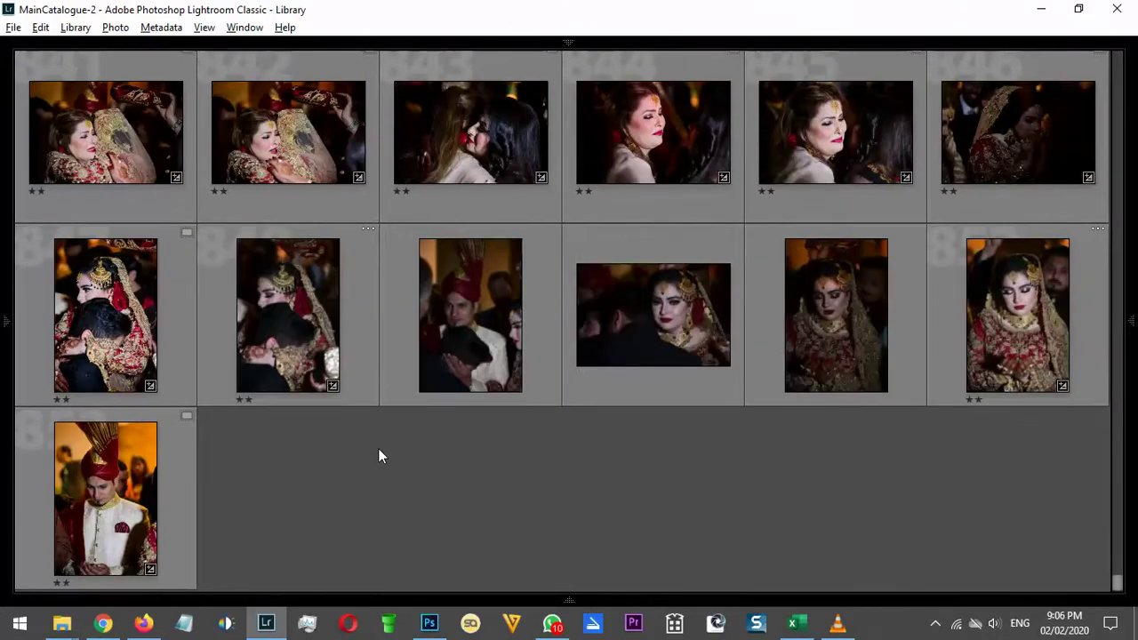
scroll(377, 450, up, 2)
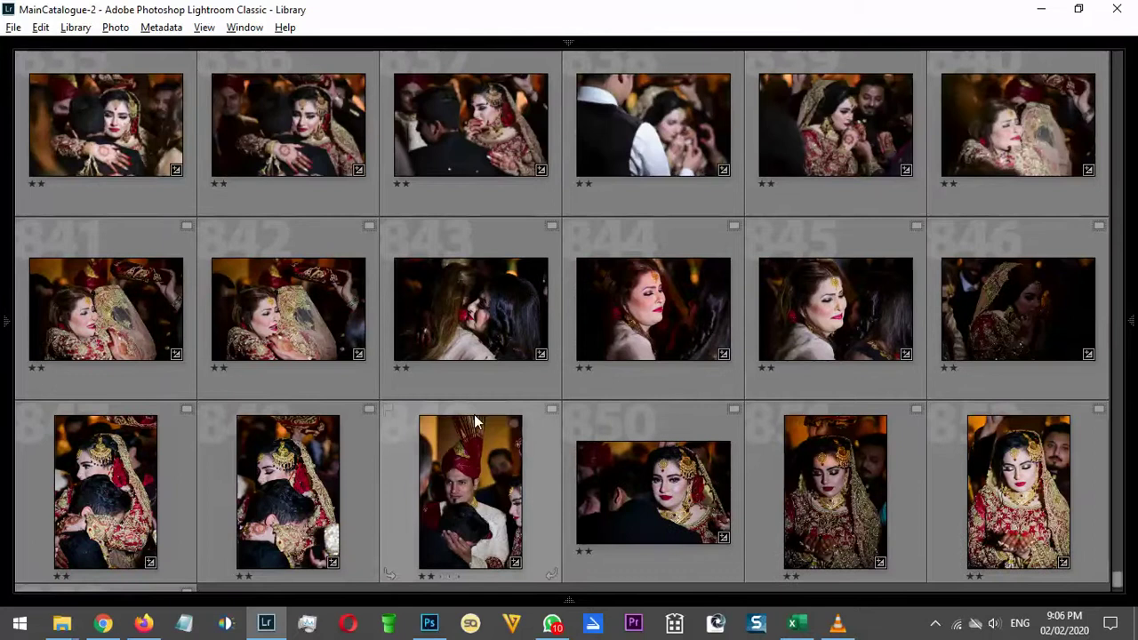
Raise the exposure of the dark photo 846 of the bride with Quick Develop
mouse_move(1131, 338)
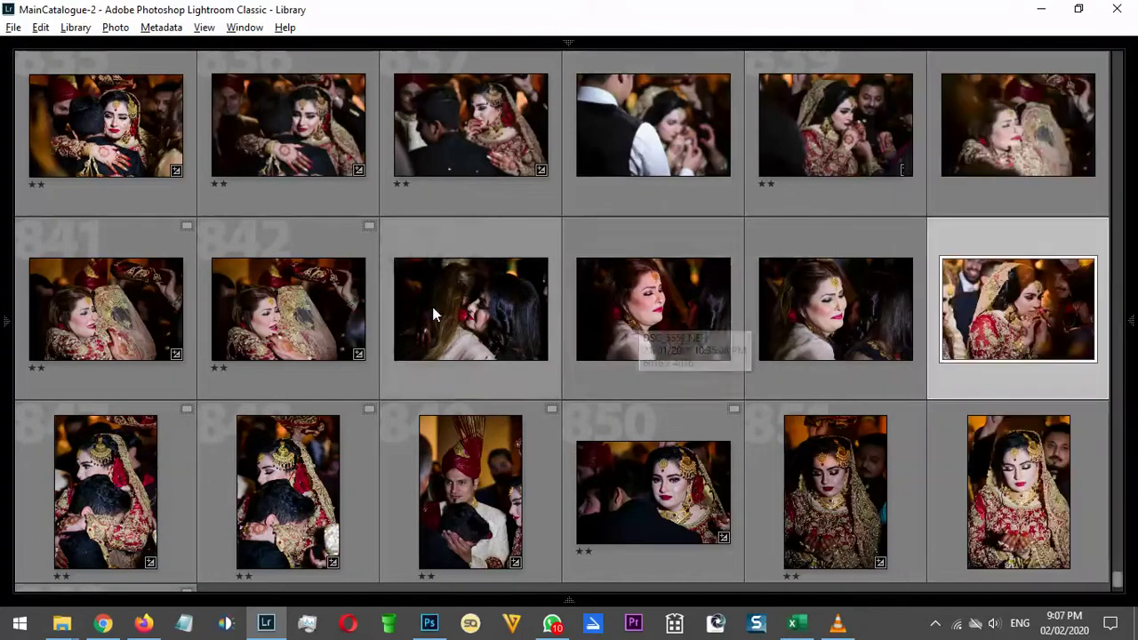
scroll(433, 313, up, 2)
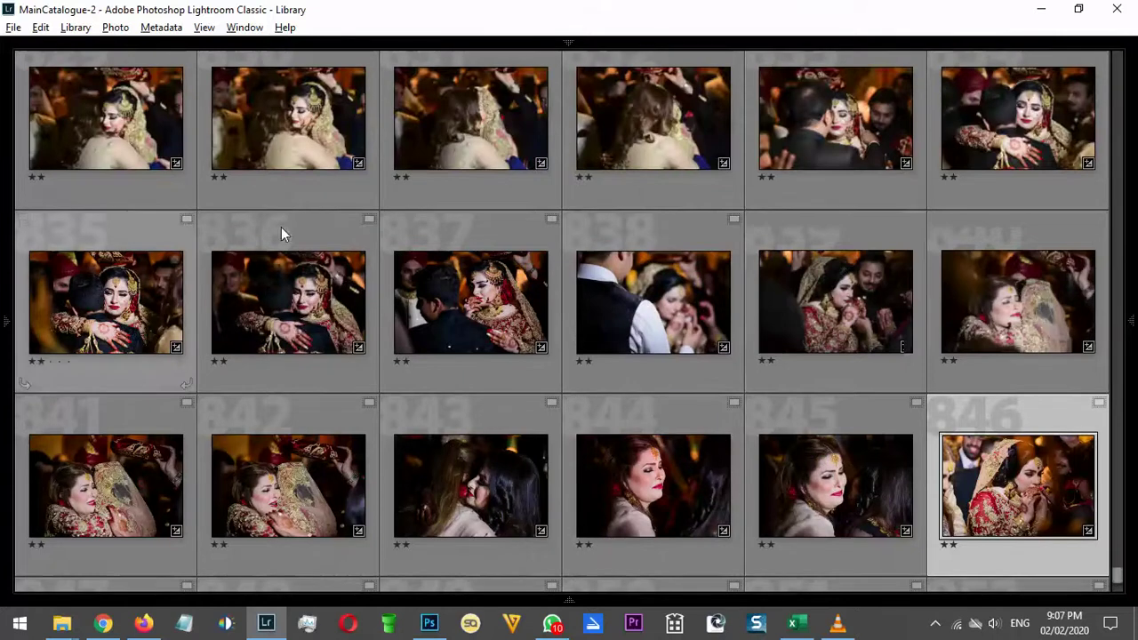
scroll(761, 267, up, 4)
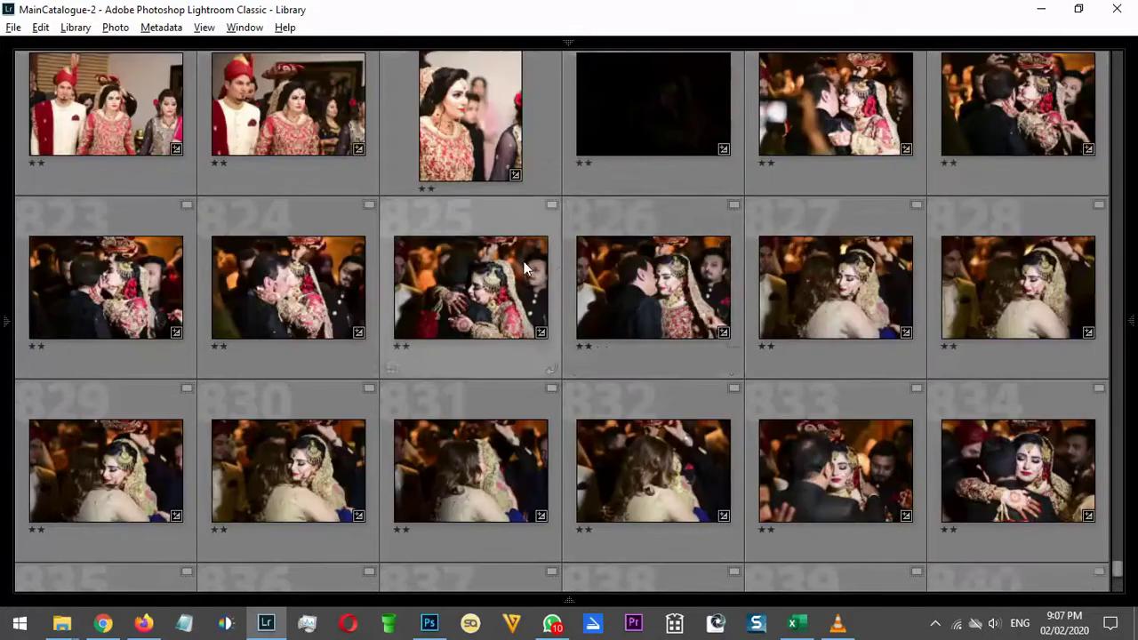
scroll(524, 258, up, 20)
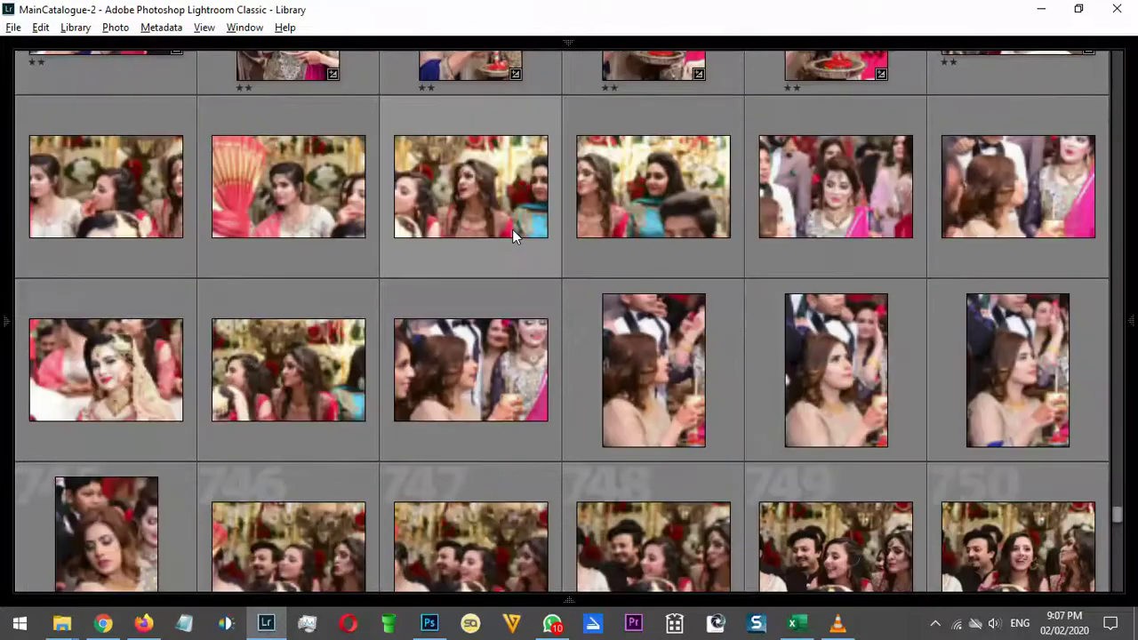
scroll(512, 230, up, 8)
Filter the library to the photos from camera serial number 8904073, and hide the filter bar
mouse_move(601, 41)
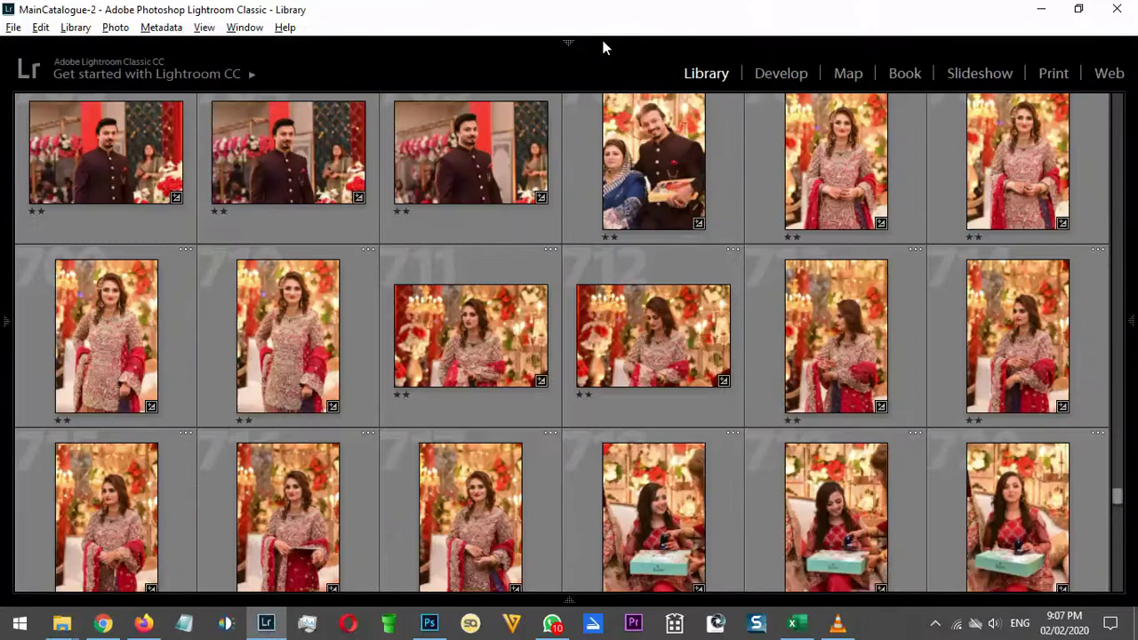
key(backslash)
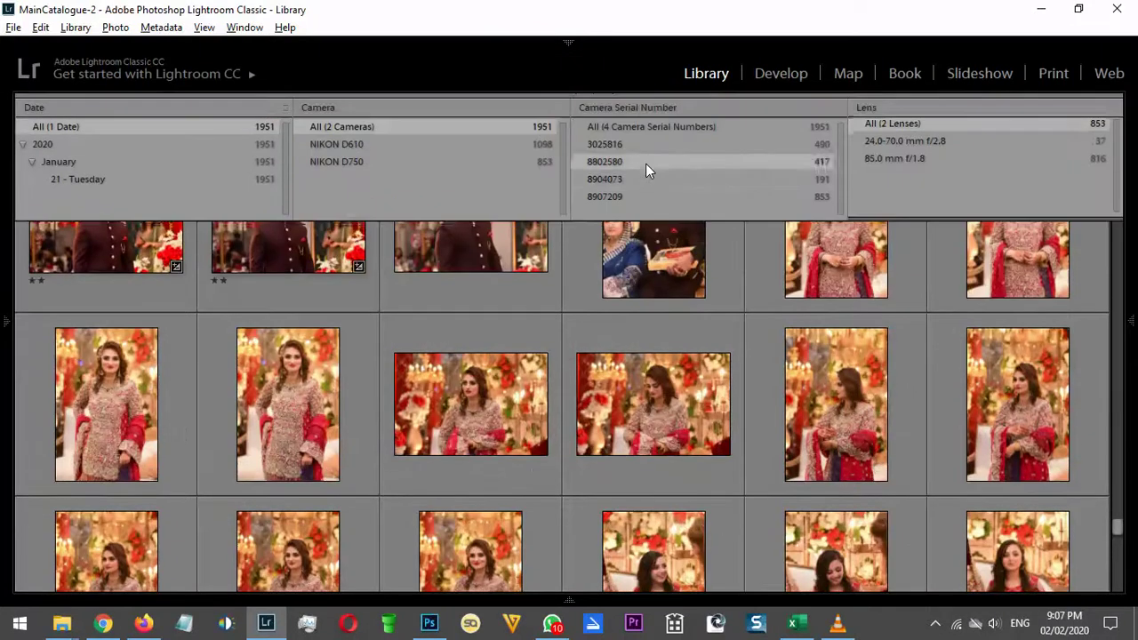
click(646, 163)
click(636, 179)
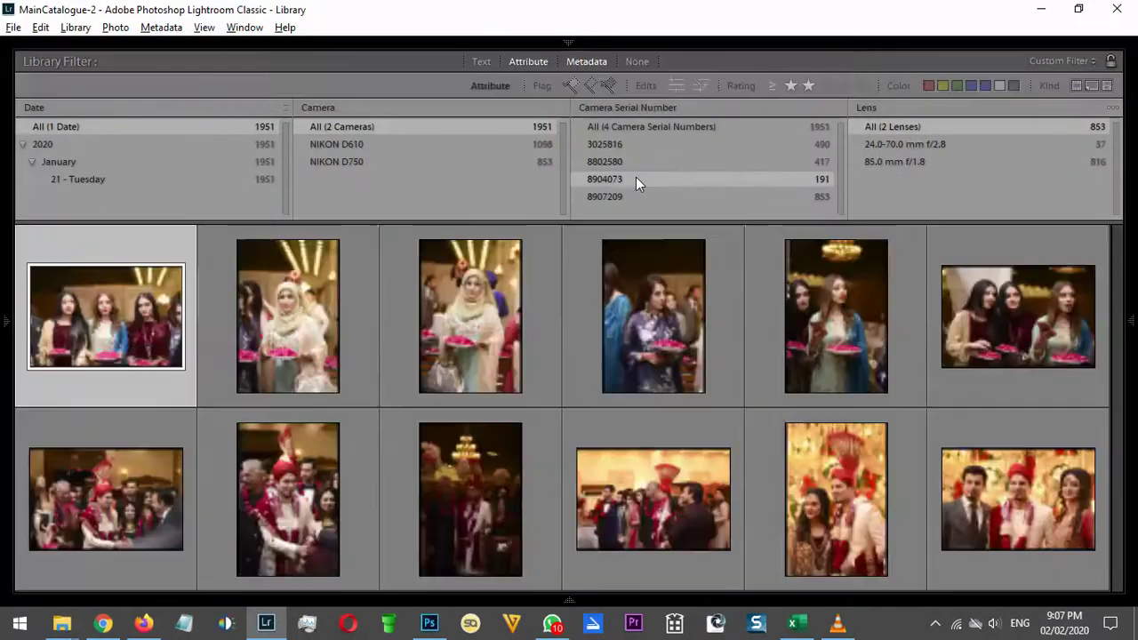
key(backslash)
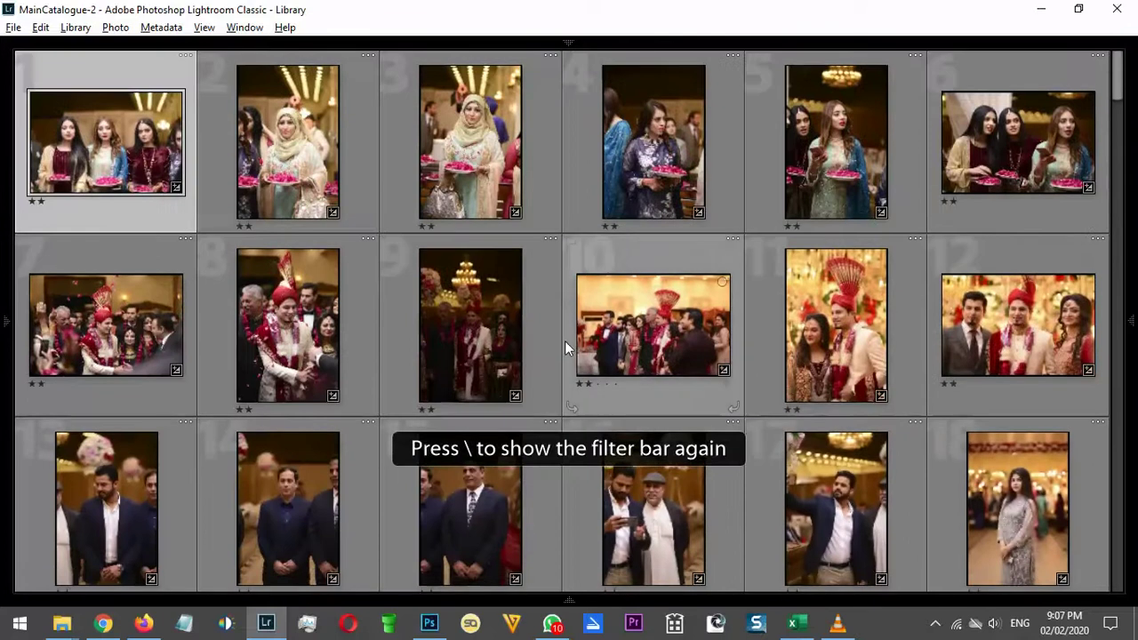
Set the rating of the dark photo 9 of the groom's arrival to 0 so it drops out of the selection
click(504, 333)
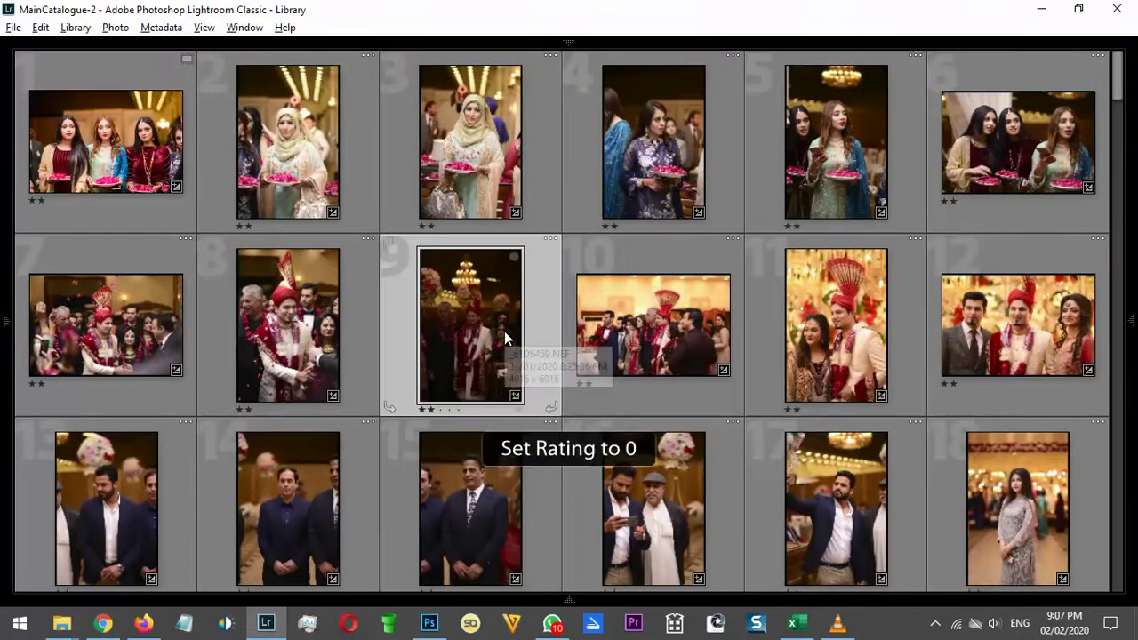
key(1)
Select the dark bridal entrance photos 23 to 30 and raise their exposure with Quick Develop
scroll(927, 423, down, 5)
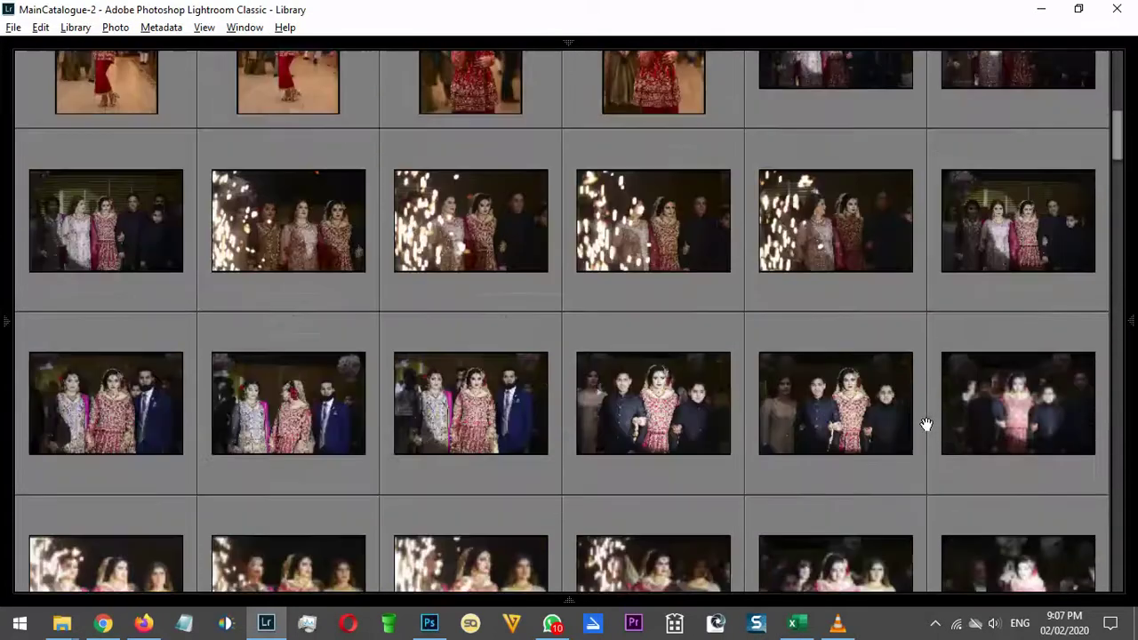
scroll(927, 422, up, 3)
scroll(883, 449, down, 1)
click(990, 393)
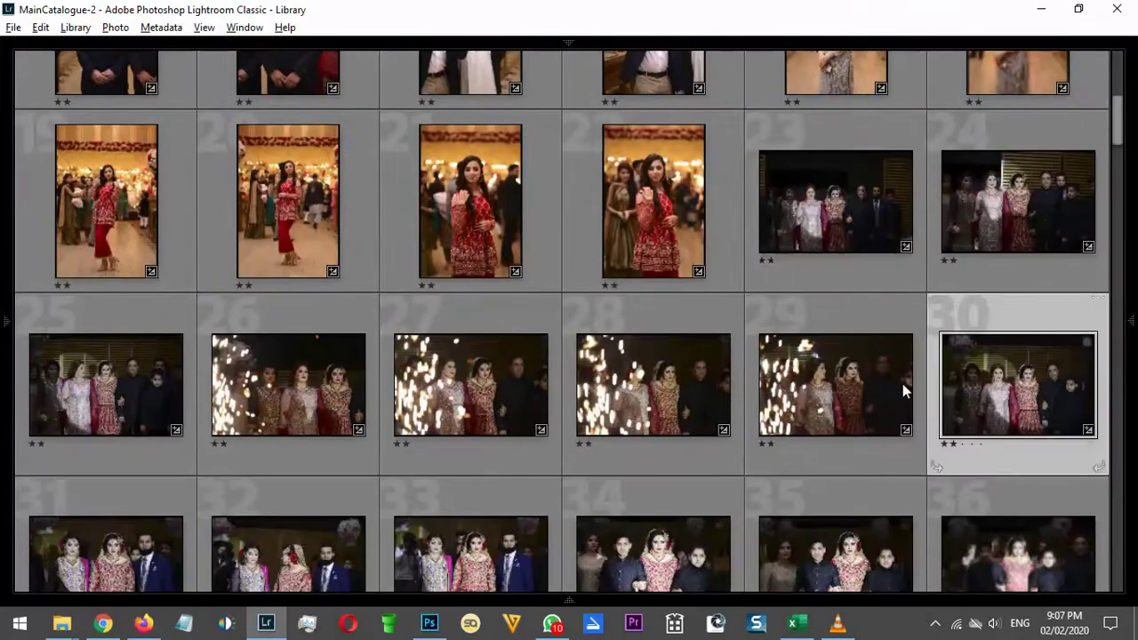
shift+click(845, 231)
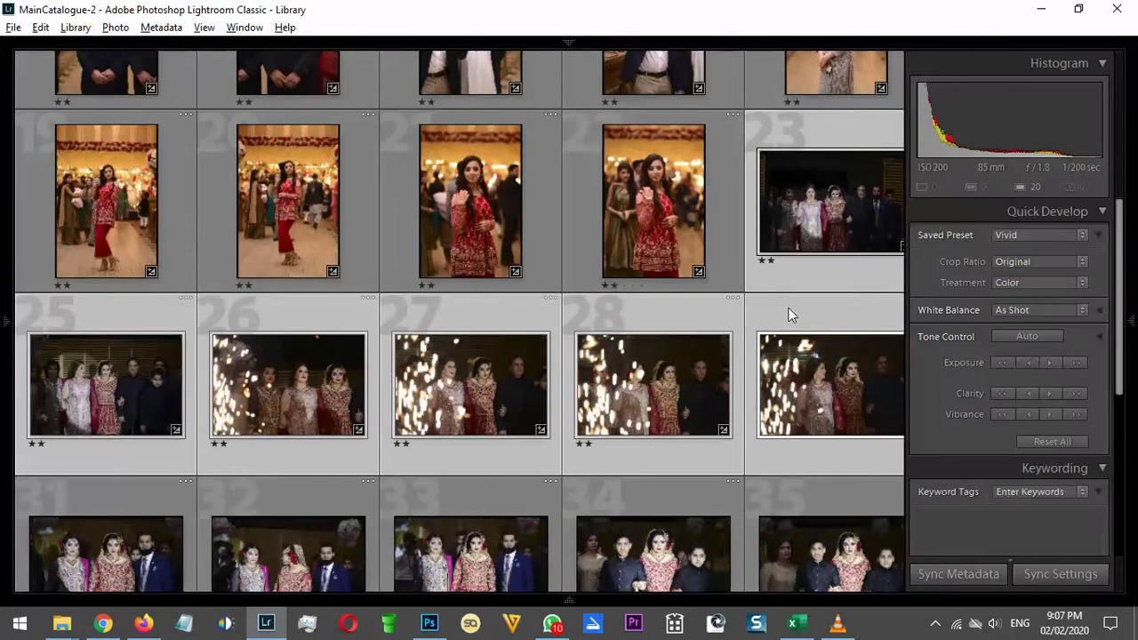
Select photos 21 and 22 of the woman in red and raise their exposure with Quick Develop
click(658, 213)
key(shift+Left)
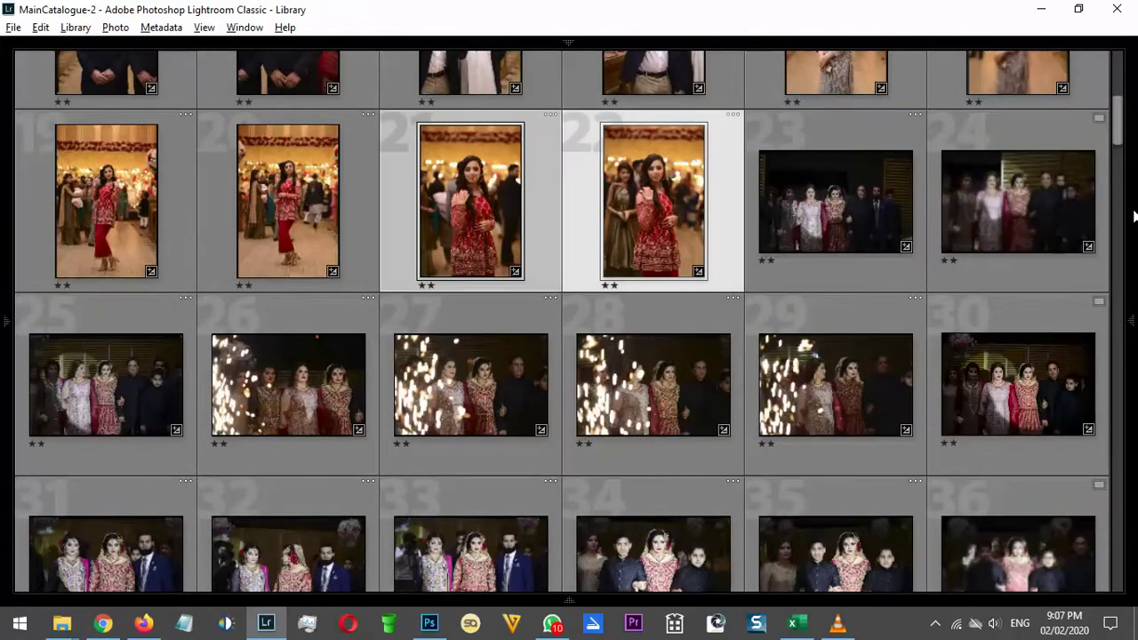
mouse_move(1135, 183)
click(1074, 363)
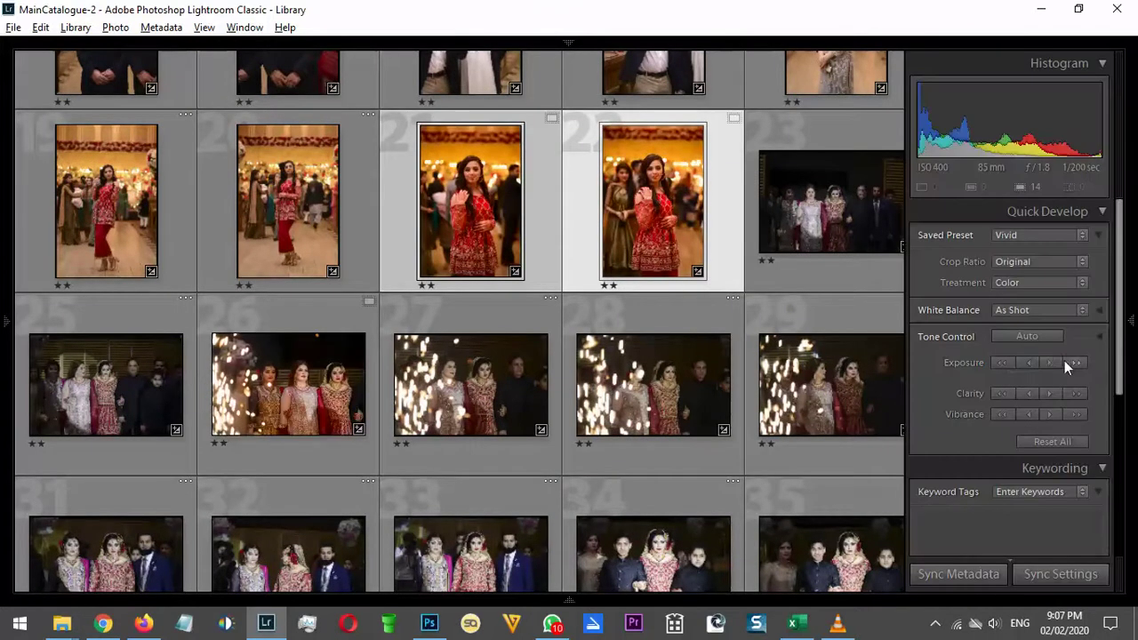
click(1052, 362)
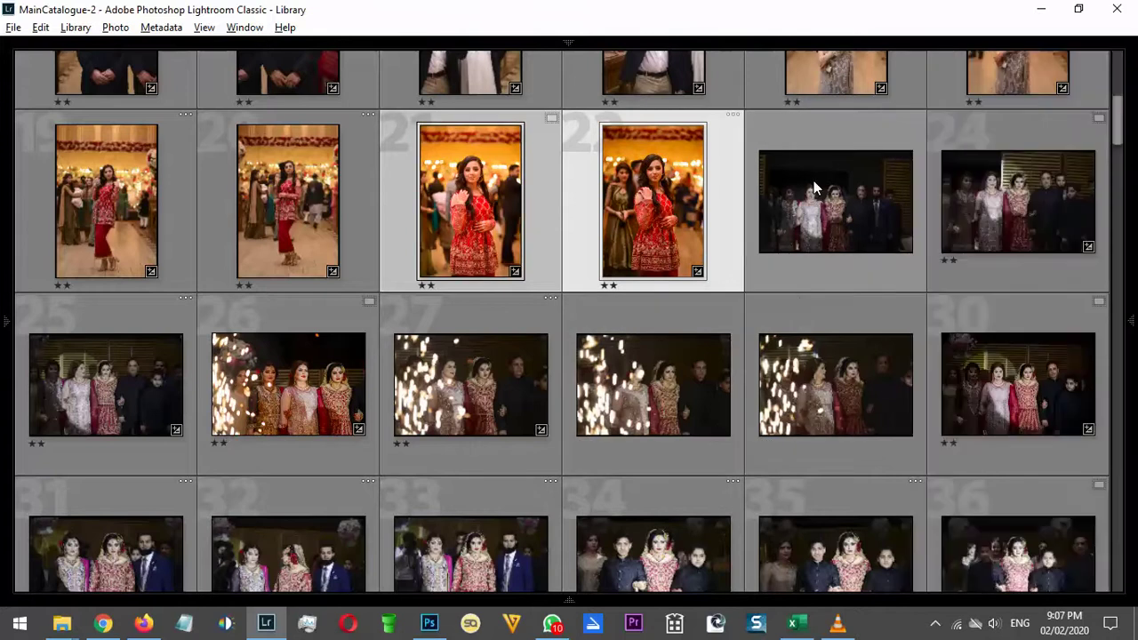
Open photo 22 of the woman in red in Develop and set its temperature to 4300 and tint to -15
click(814, 184)
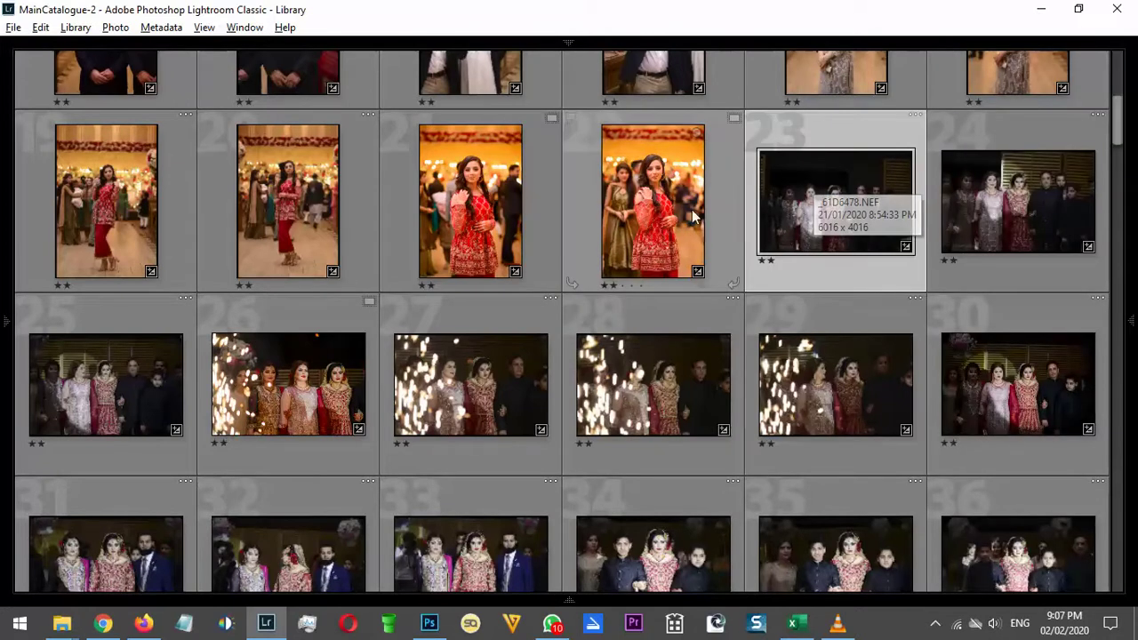
click(651, 187)
key(d)
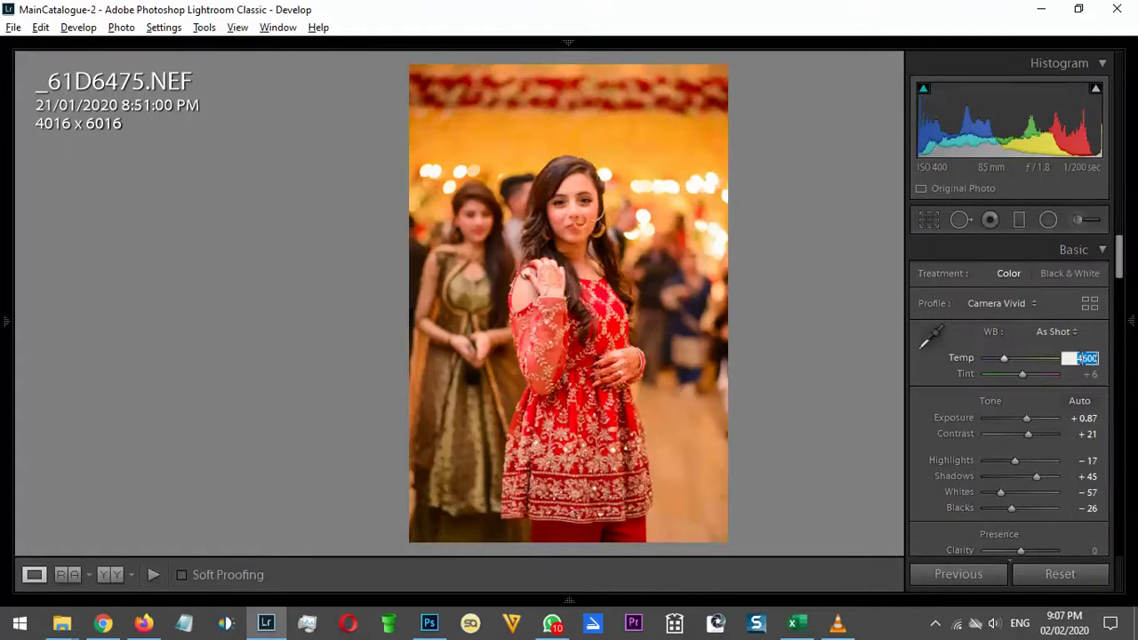
text(0)
key(Return)
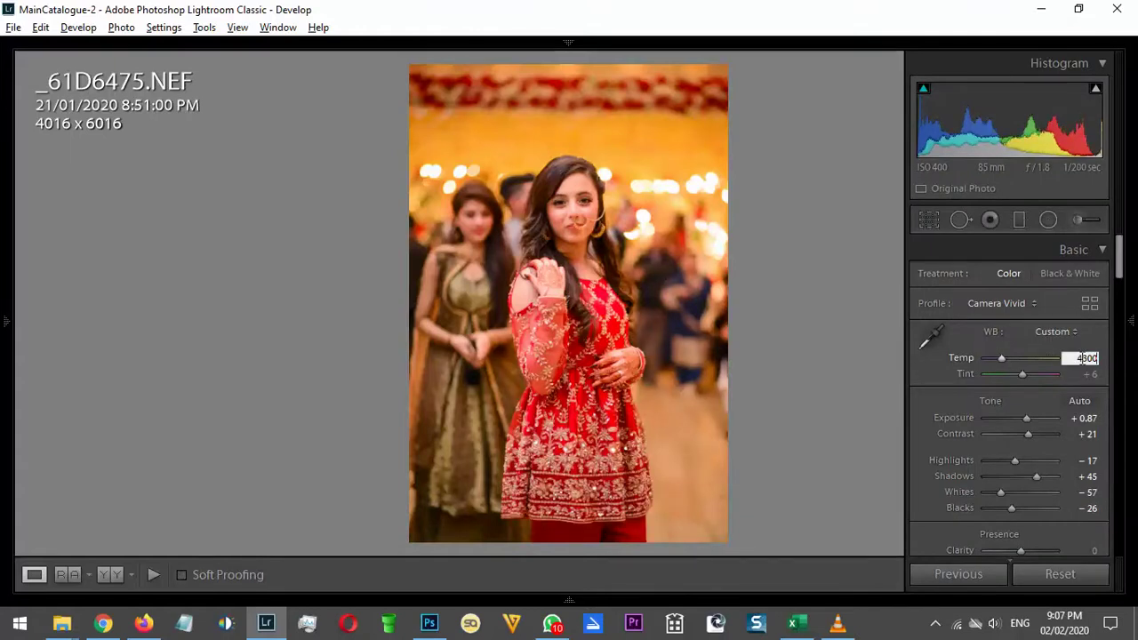
text(-15)
key(Return)
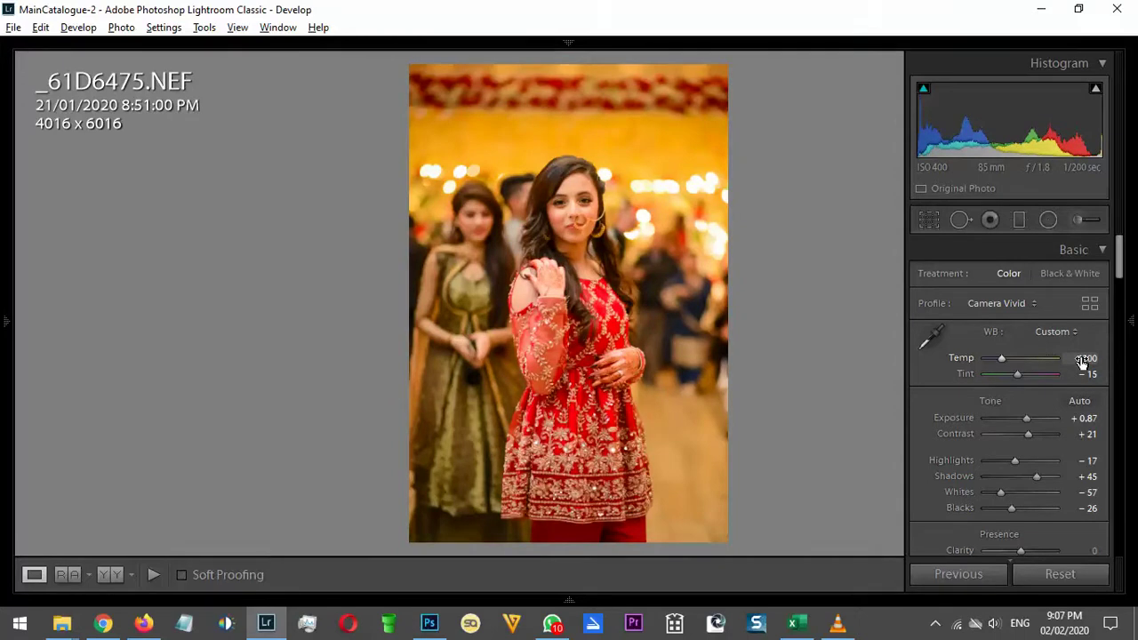
Set the photo's white balance temperature to 4000
click(1083, 359)
text(4000)
key(Return)
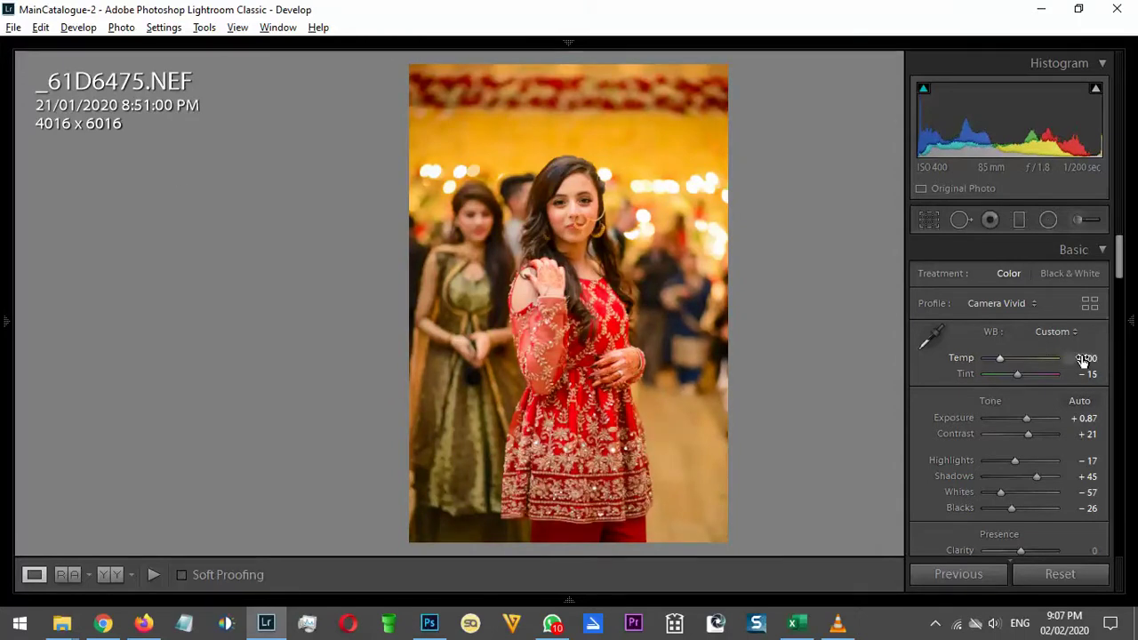
Sample a neutral at the inner corner of the woman's eye with the White Balance Selector, and set the temperature to 2850
key(Tab)
click(569, 187)
key(w)
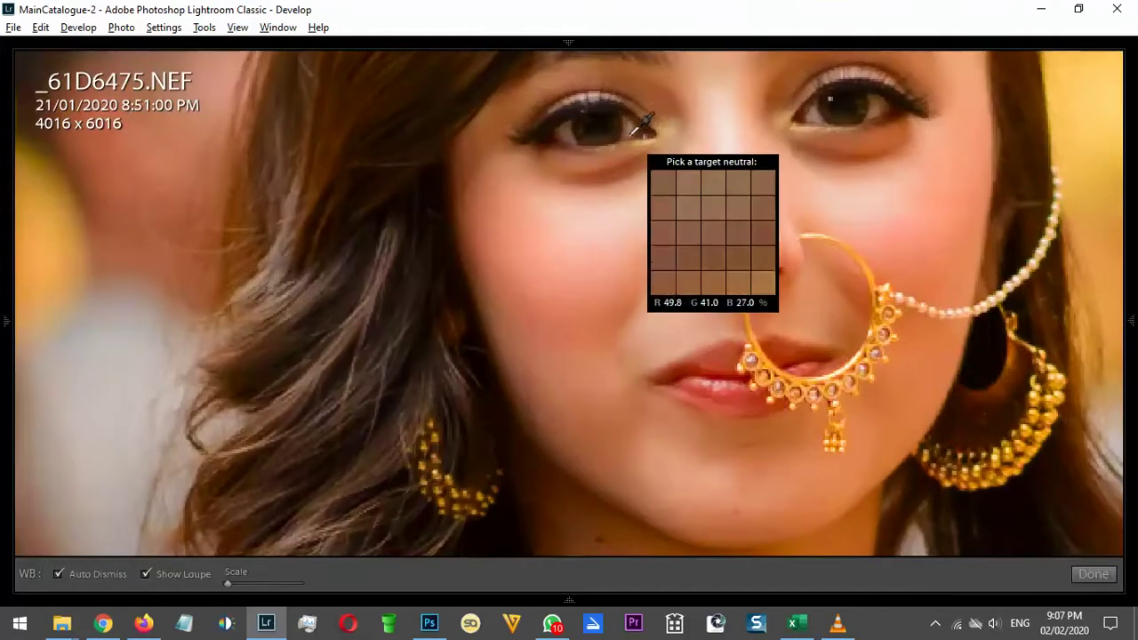
click(634, 128)
click(783, 312)
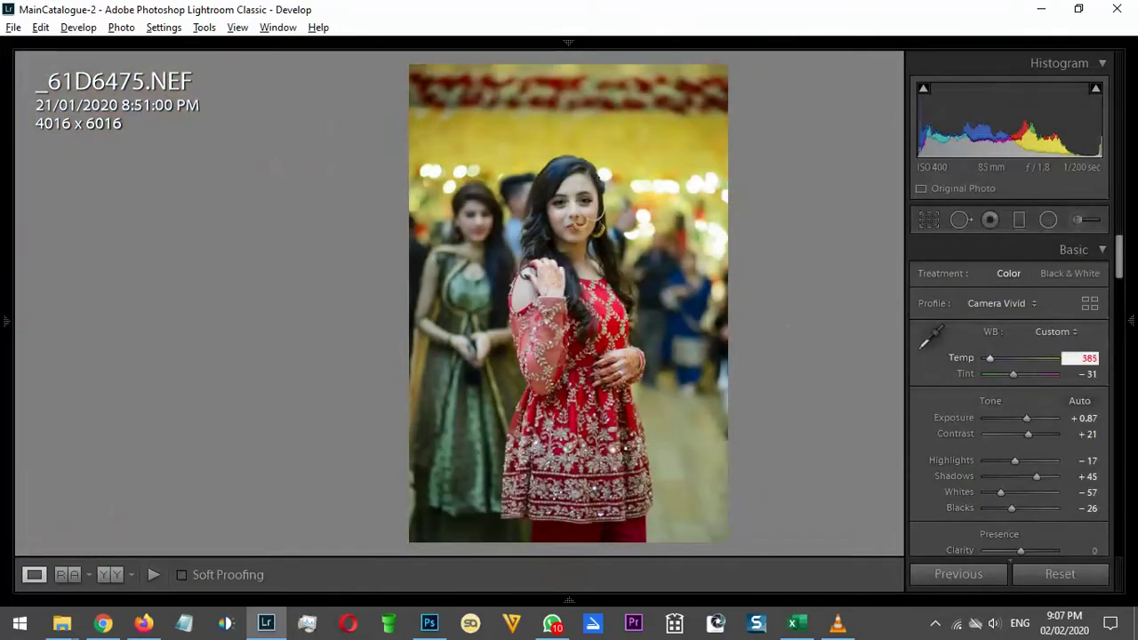
text(50)
key(Return)
text(2850)
key(Return)
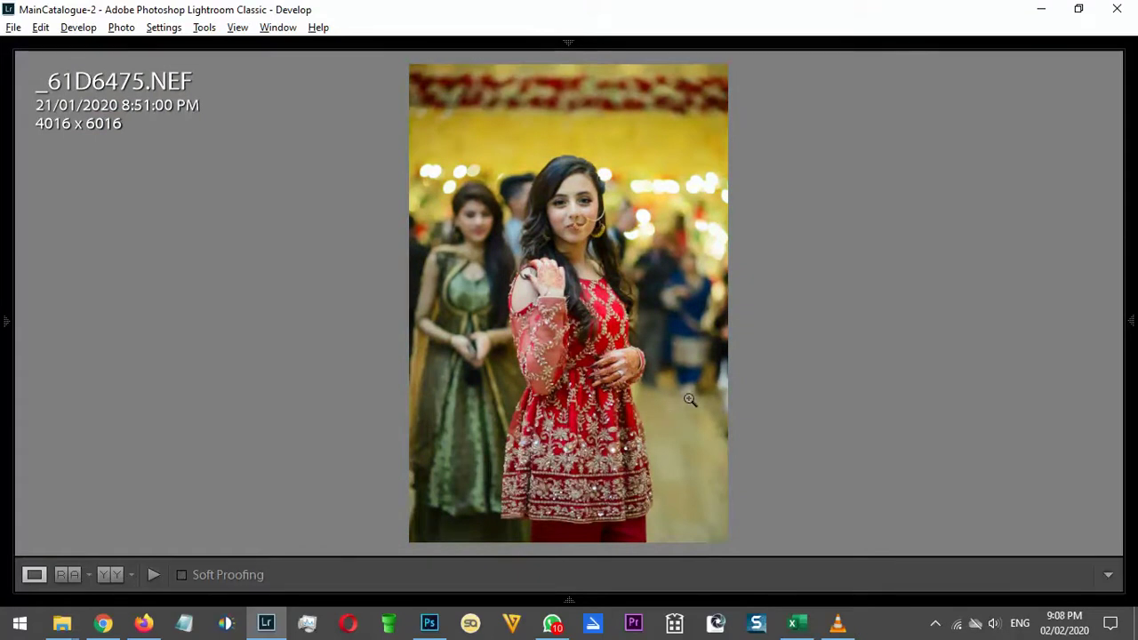
Warm the photo's white balance to a temperature of 3250 and a tint of -20
mouse_move(1134, 349)
click(1081, 357)
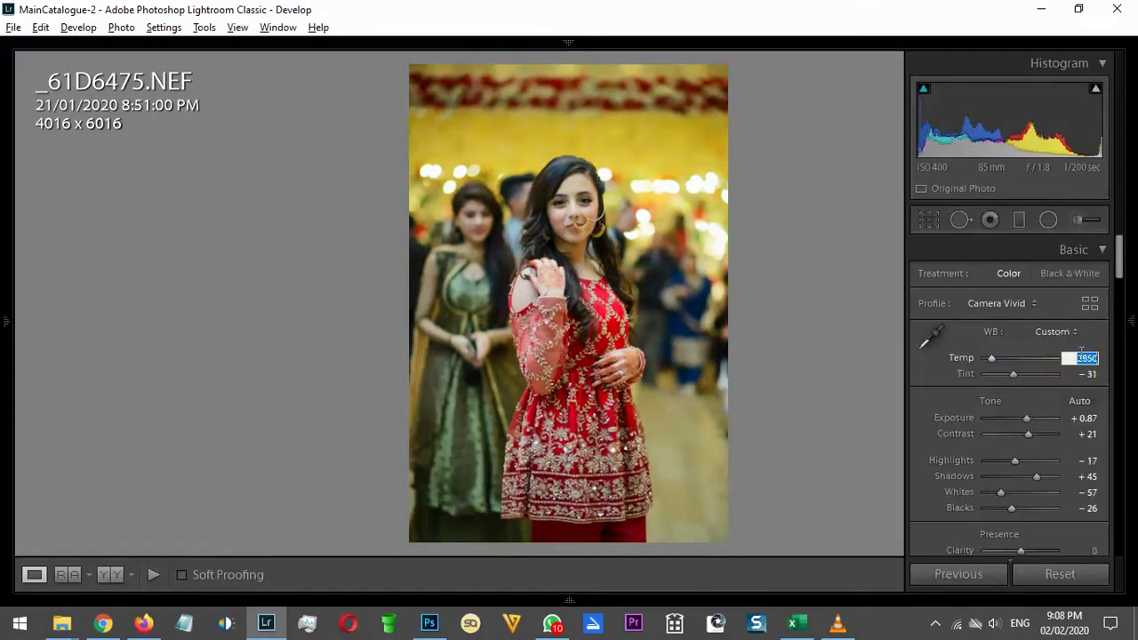
key(Up)
key(Up)
key(Up)
key(Up)
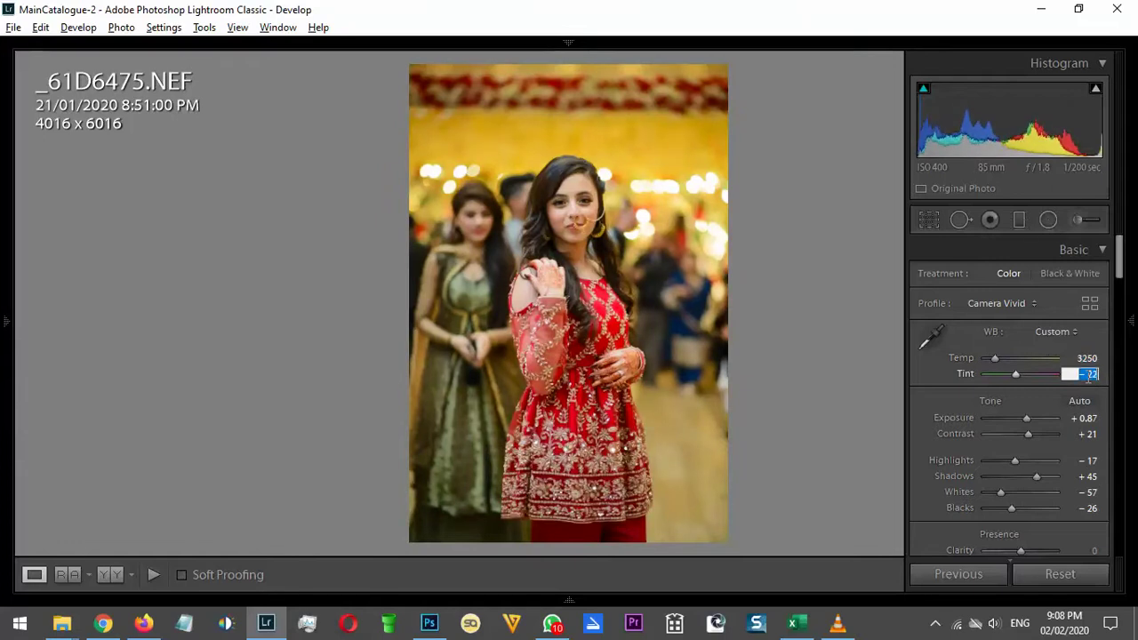
key(Return)
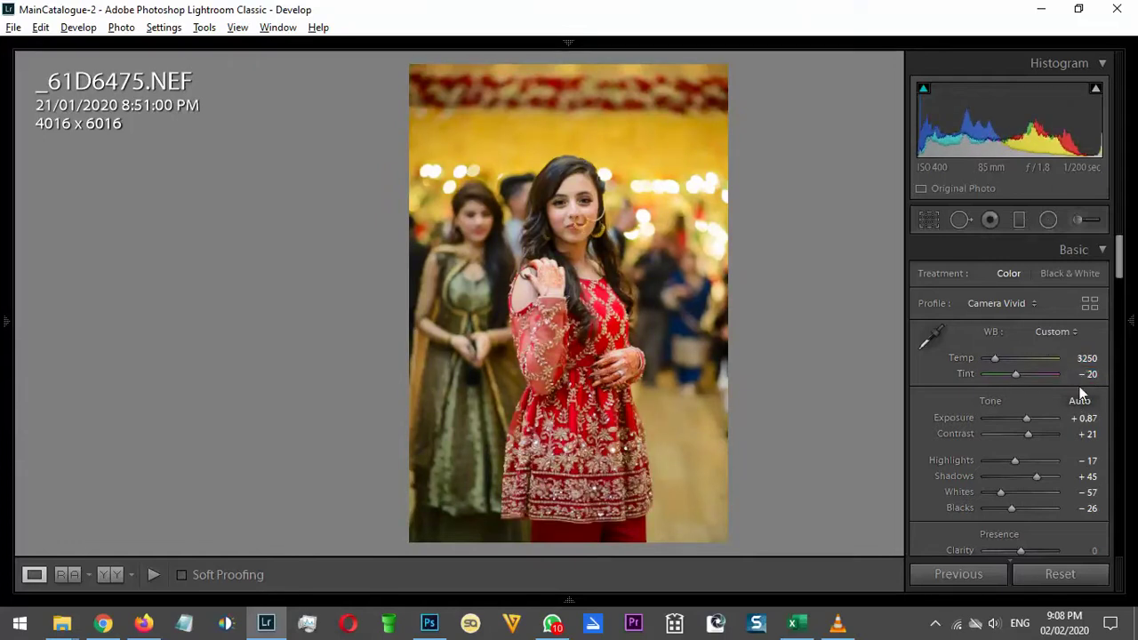
Fine-tune the photo's white balance to a temperature of 3500 and a tint of -23
key(Up)
key(Up)
key(Up)
key(Up)
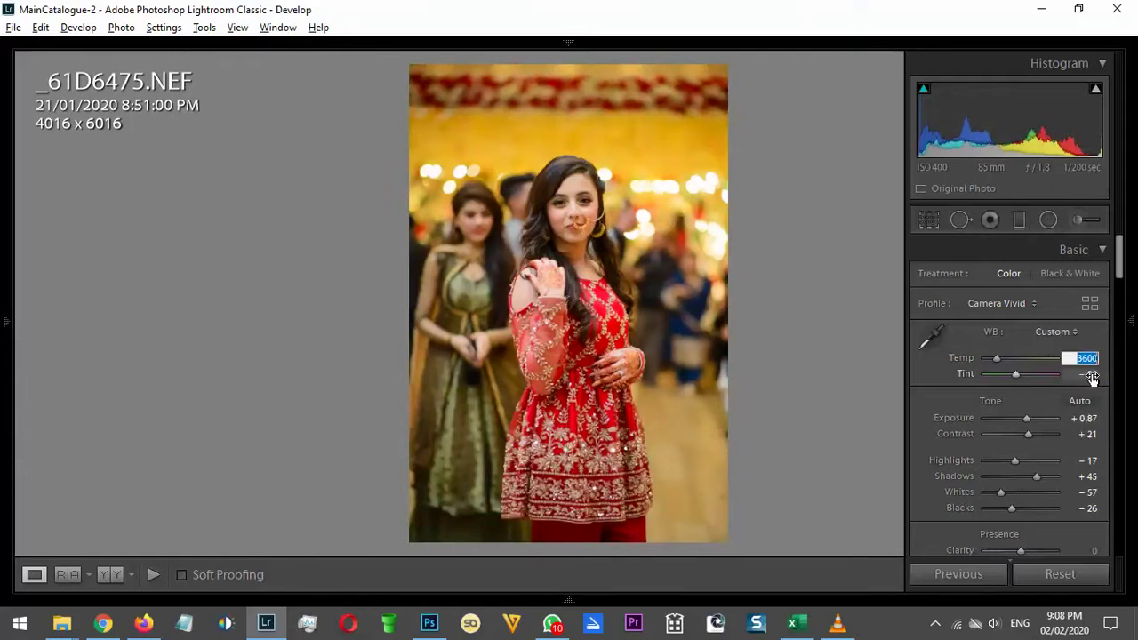
key(Return)
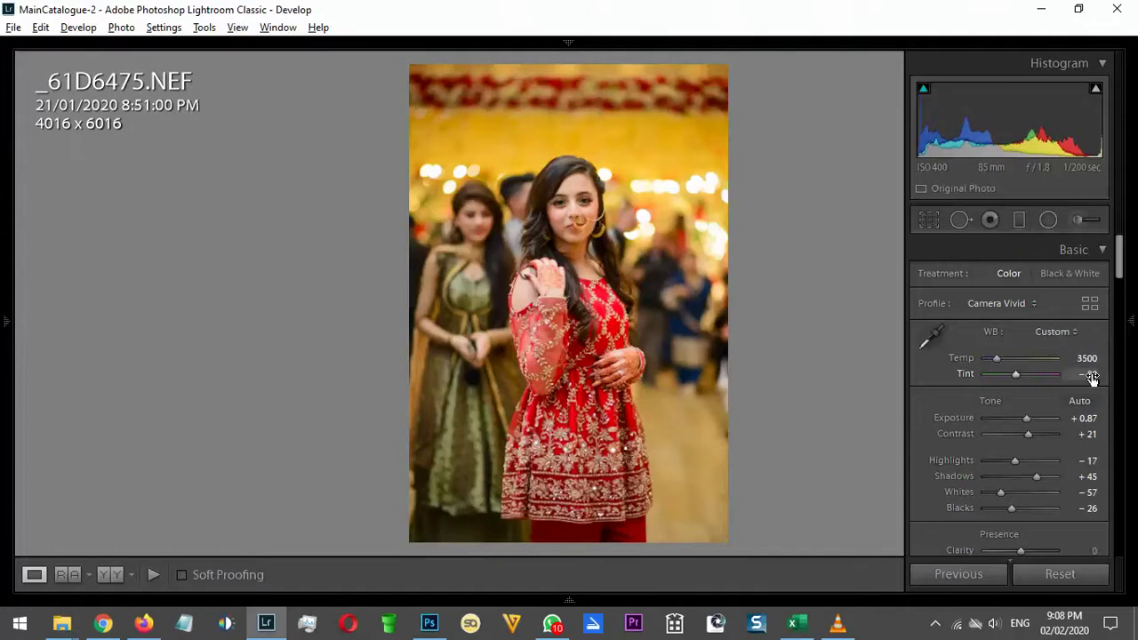
key(Return)
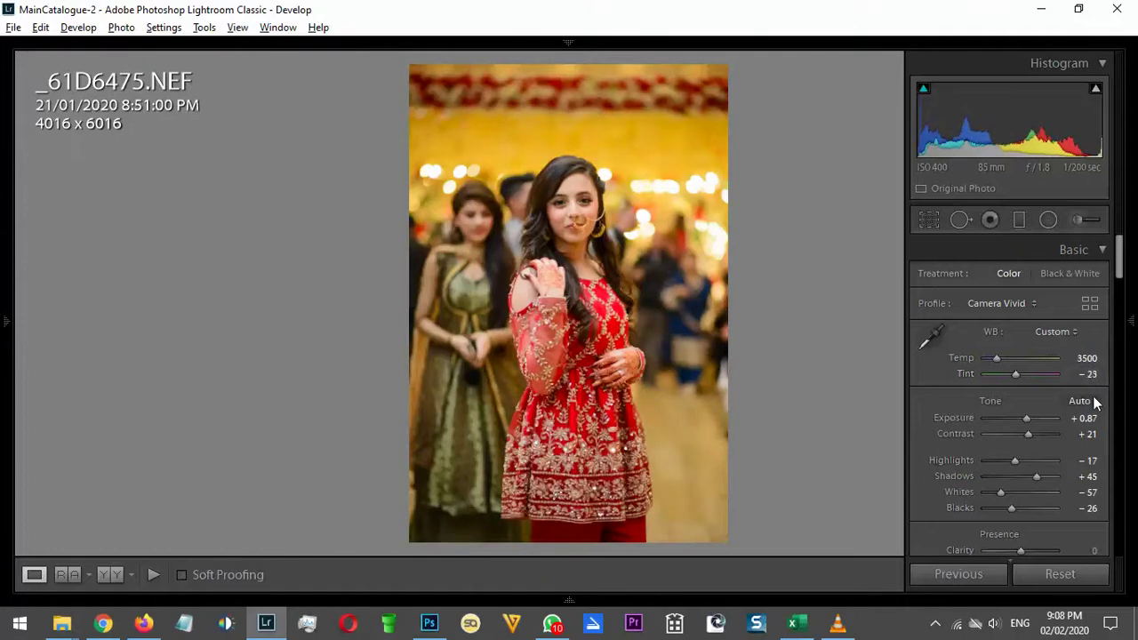
Set the photo's exposure to +1.00 and return to the library grid
key(Return)
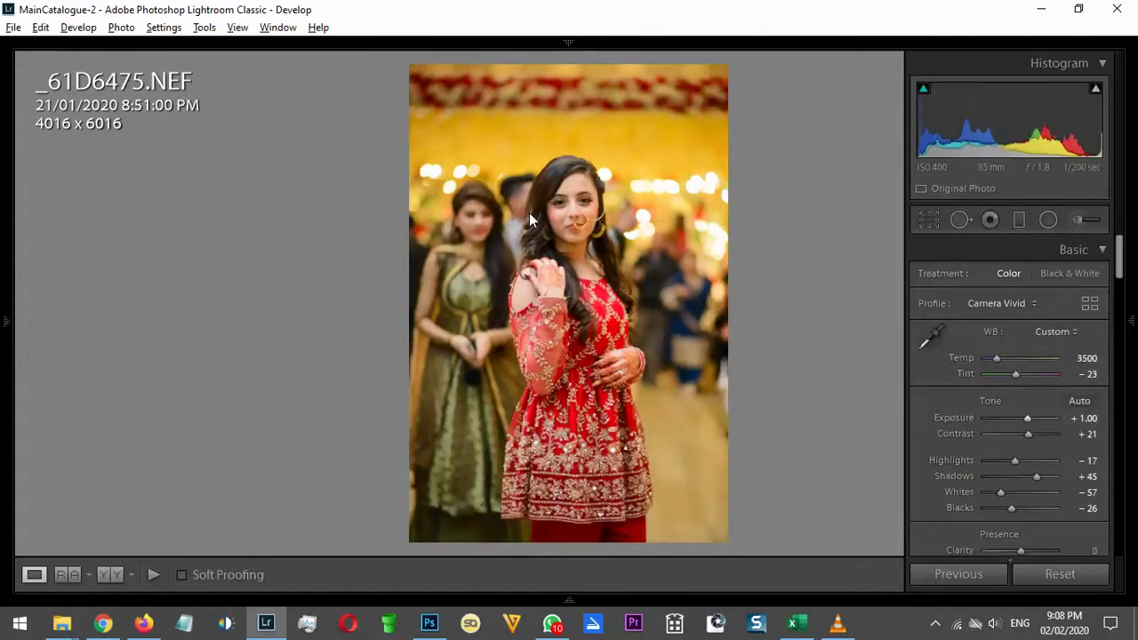
key(g)
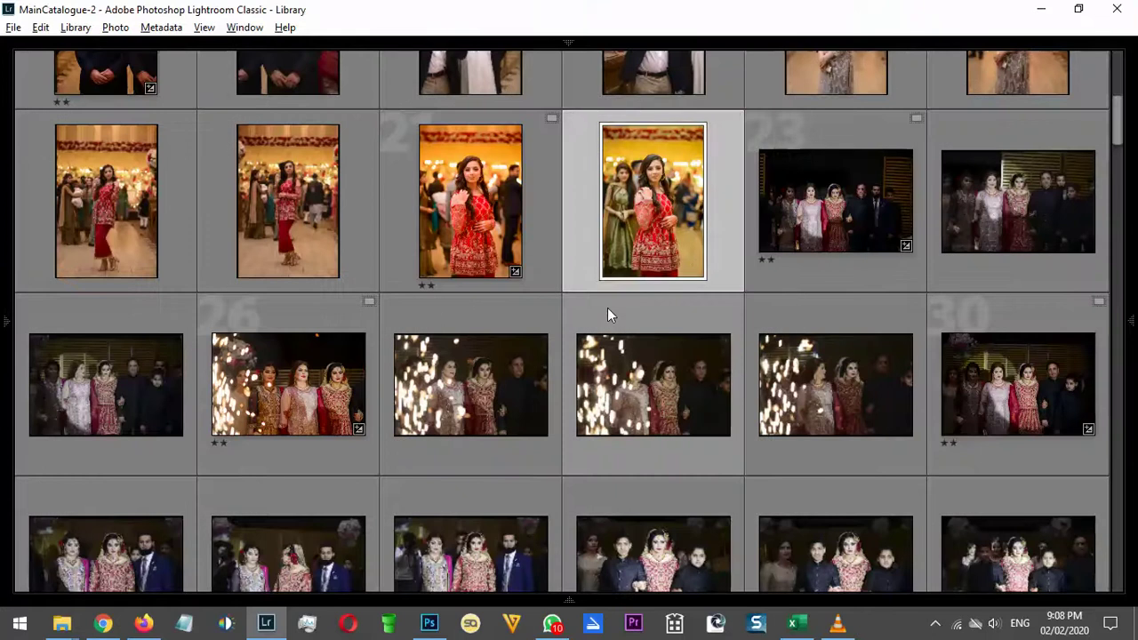
Select photos 19 to 21 of the woman in red, followed by photos 13 and 14 of the men in suits
click(446, 186)
scroll(285, 287, up, 2)
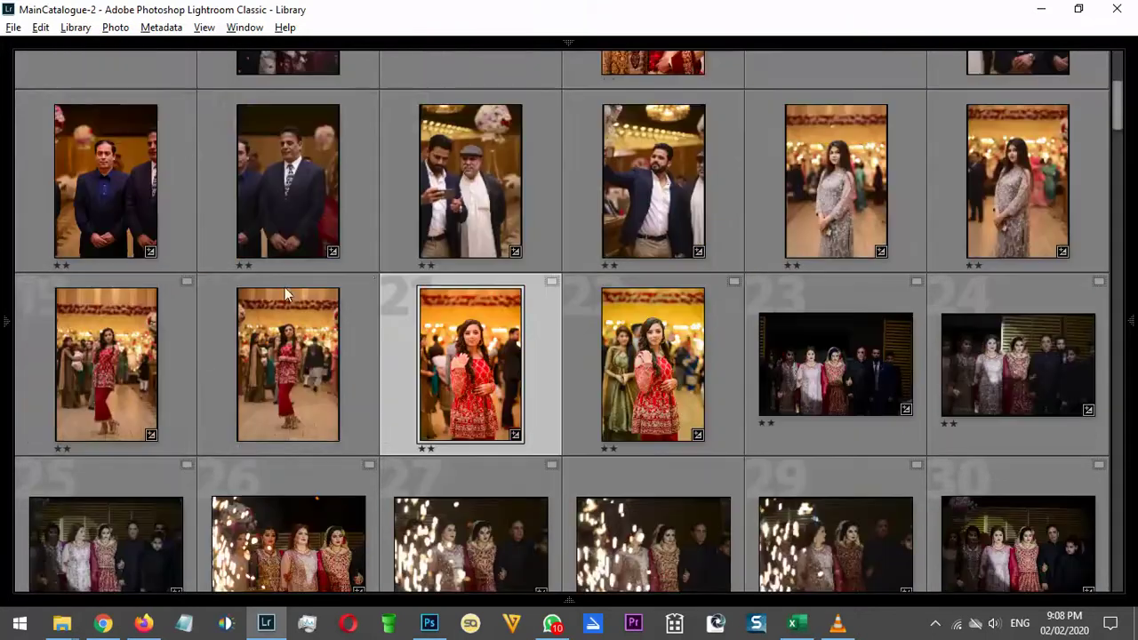
shift+click(108, 359)
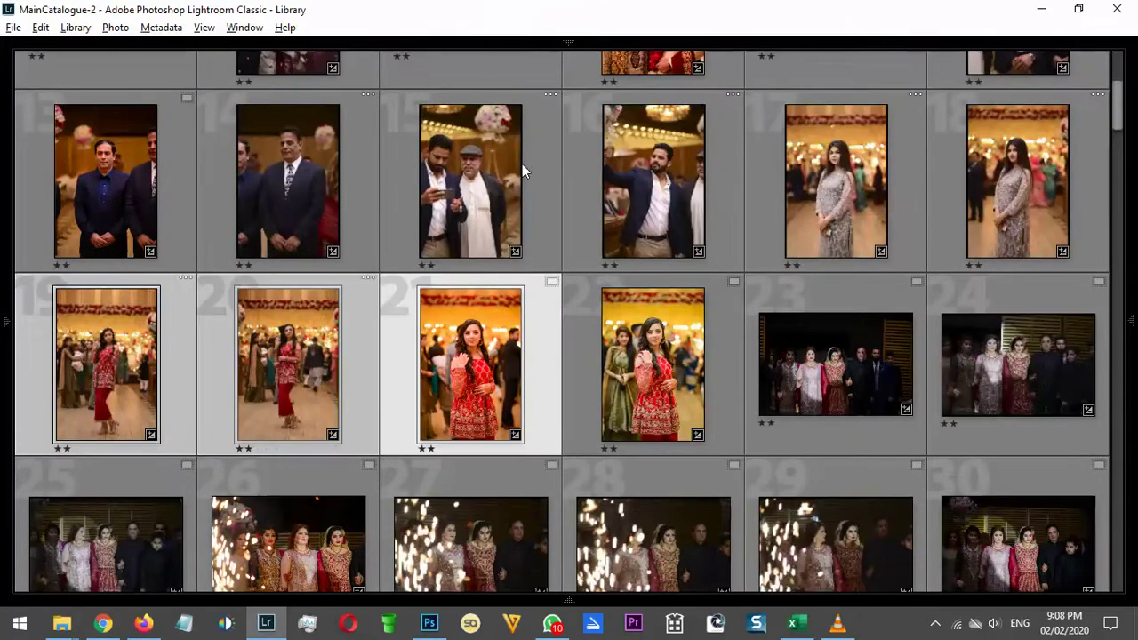
click(293, 178)
shift+click(111, 163)
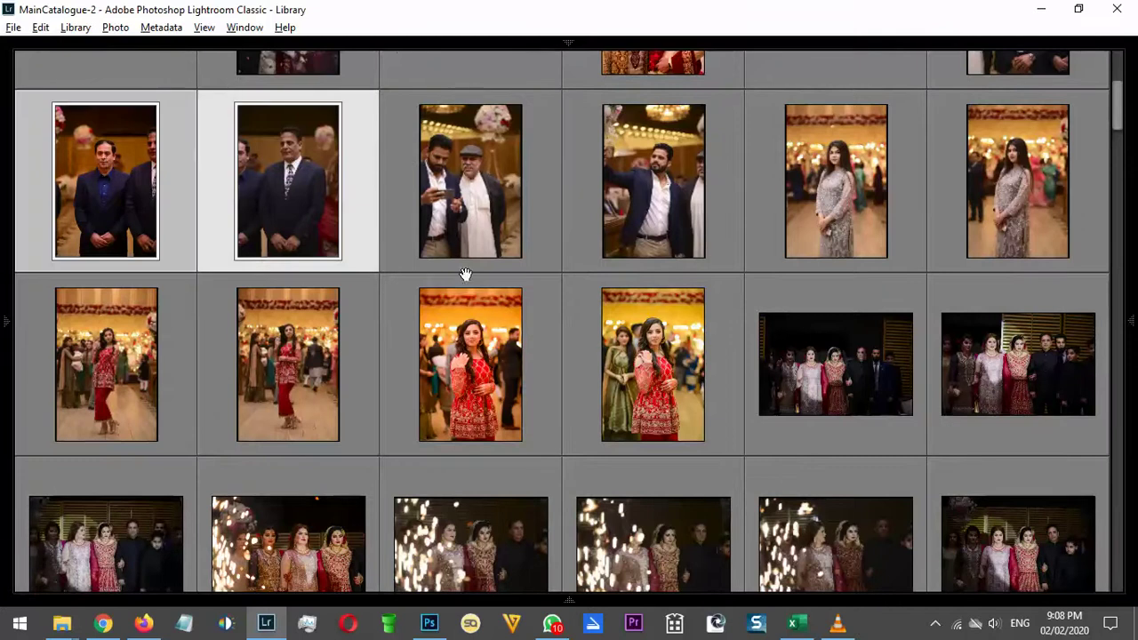
Select photo 58 of the woman in the red dress under the chandelier and check it full screen
scroll(784, 393, down, 2)
scroll(756, 312, down, 10)
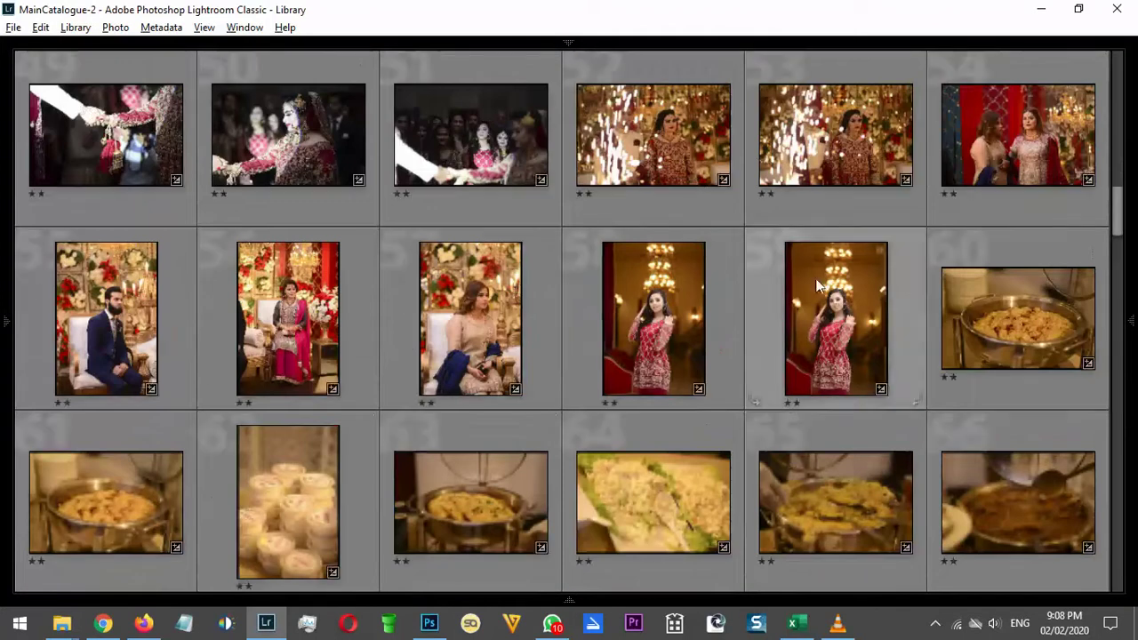
click(654, 298)
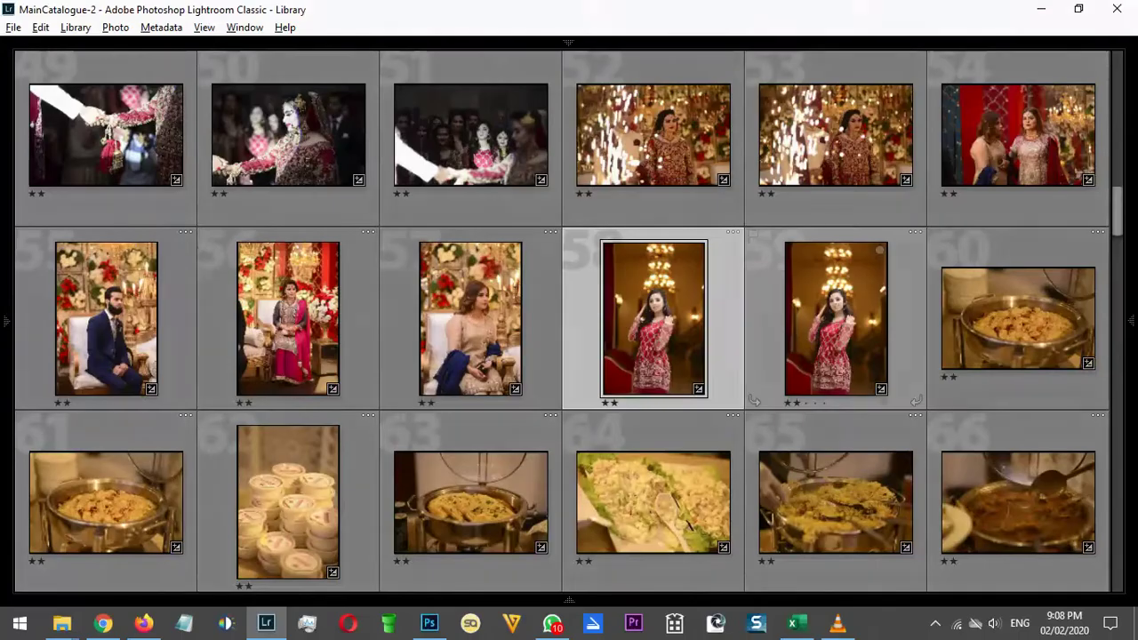
key(f)
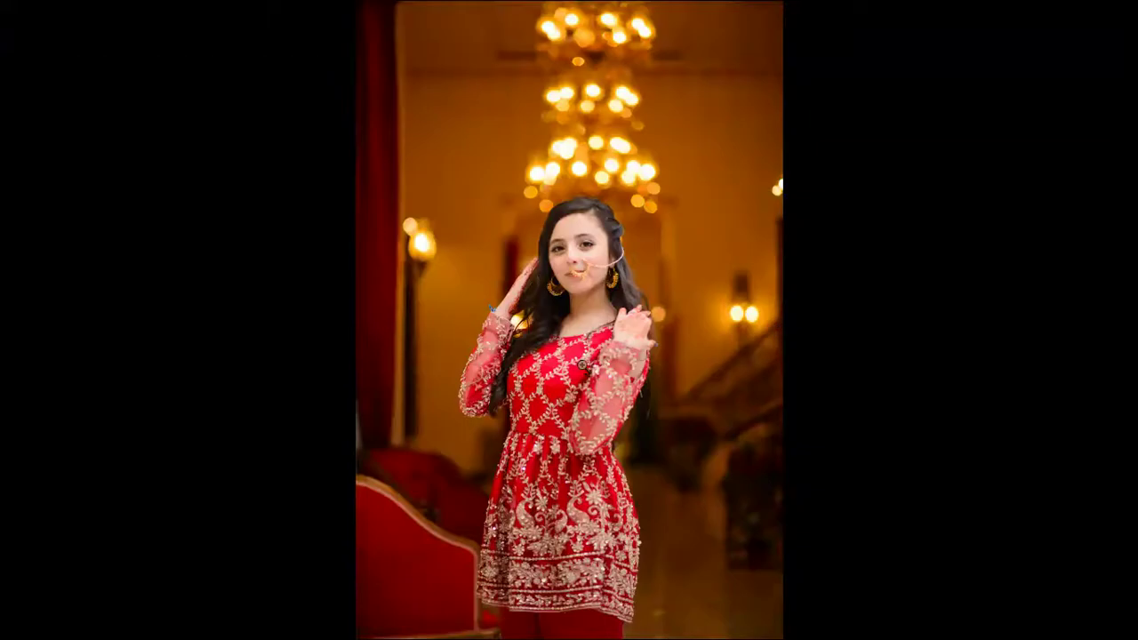
key(Escape)
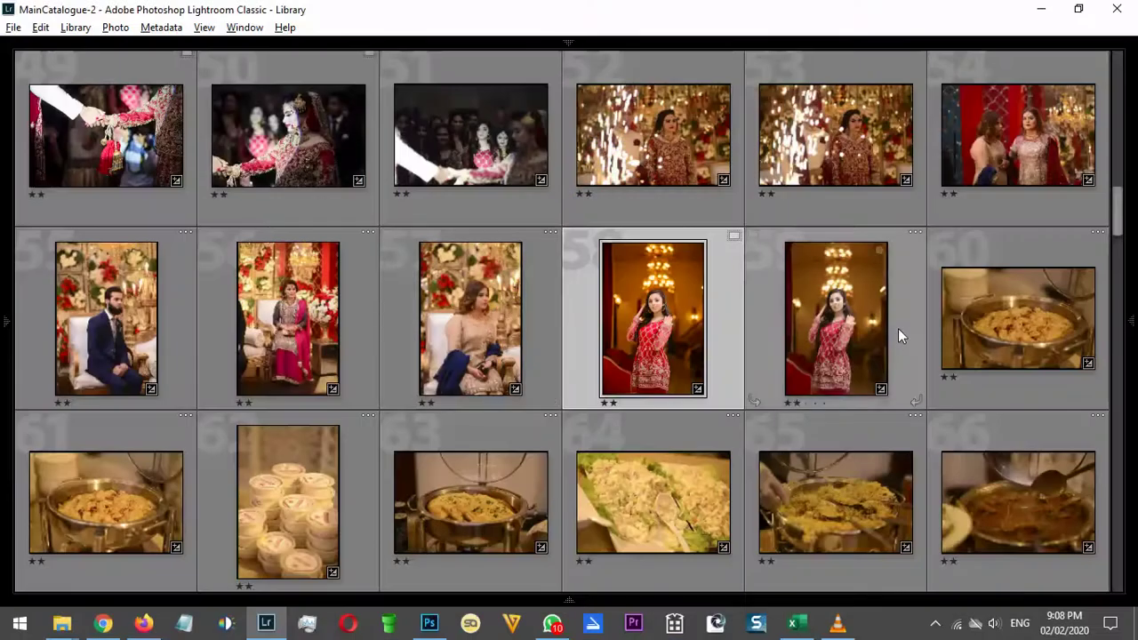
Paste the copied develop settings onto the food photos 60 to 67
click(947, 319)
shift+click(1029, 531)
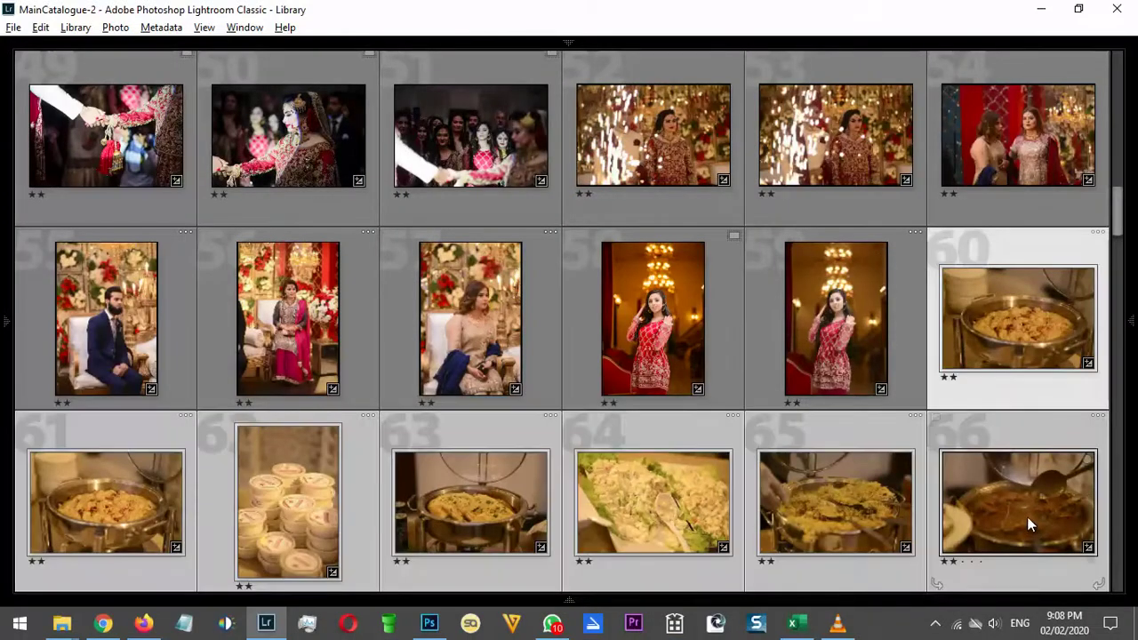
scroll(539, 330, down, 3)
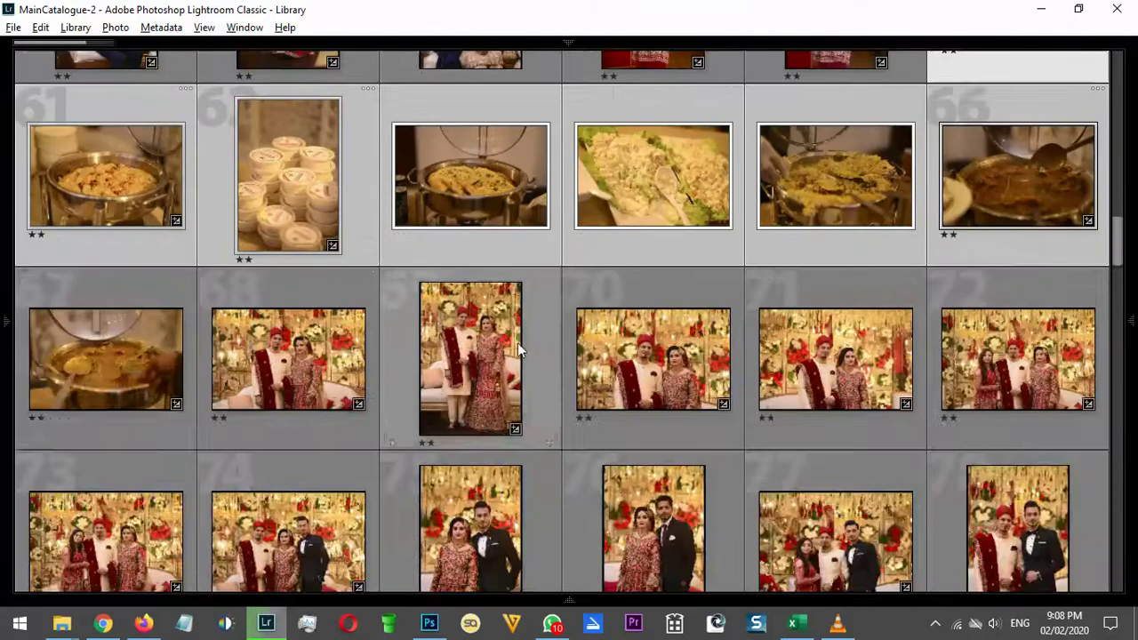
click(130, 343)
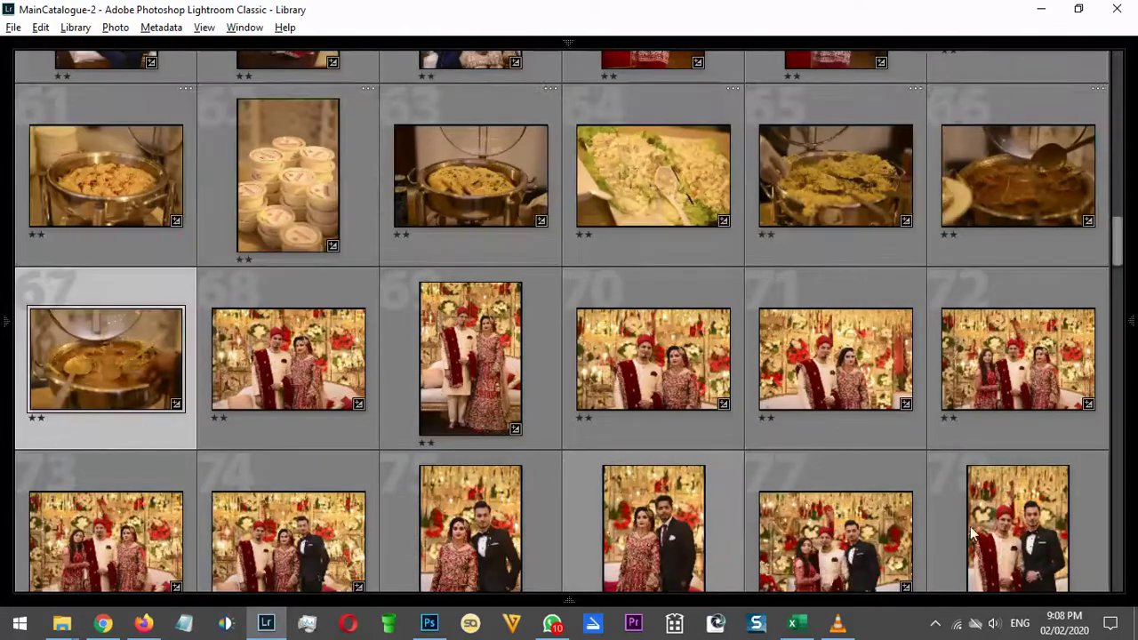
Paste the copied develop settings onto stage photos 68 to 78 and check photo 68 of the couple full screen
key(Right)
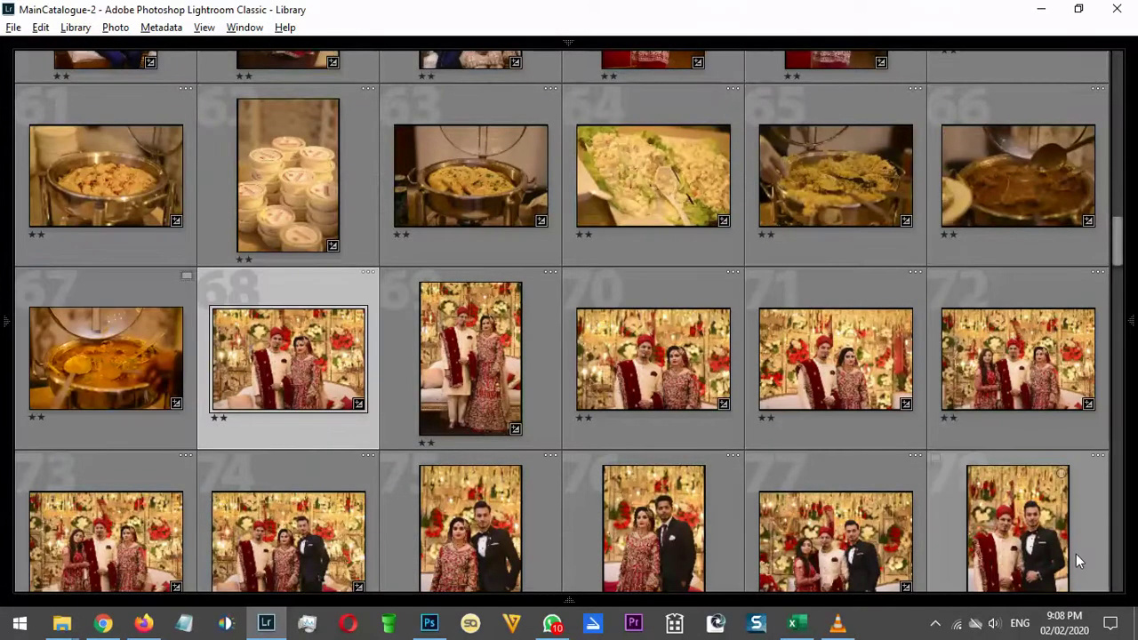
shift+click(1072, 558)
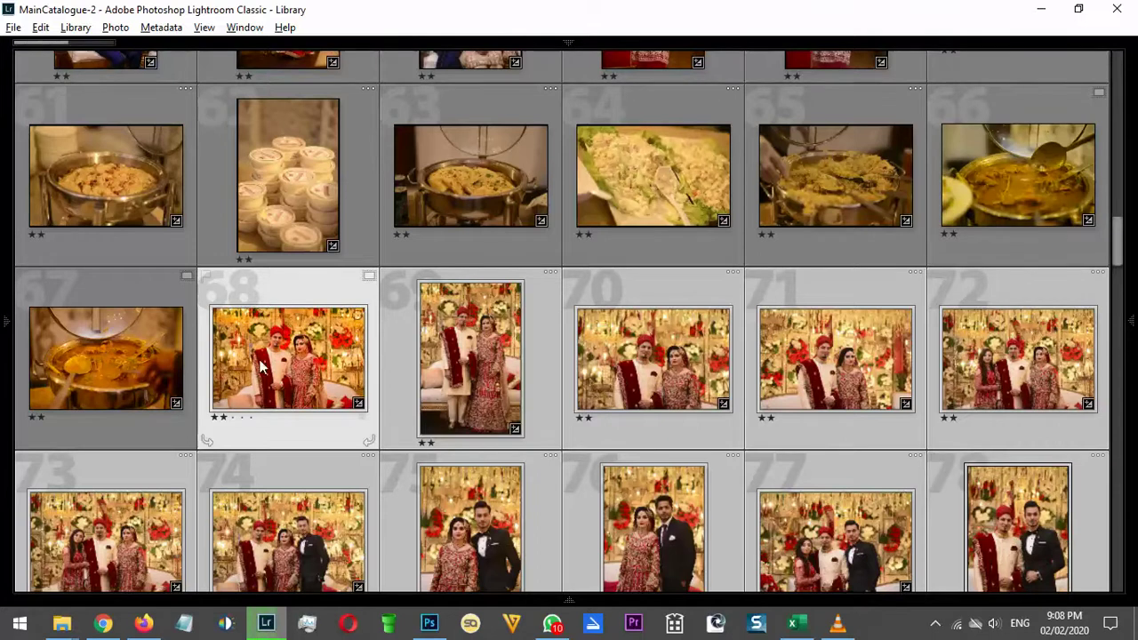
click(133, 349)
click(240, 354)
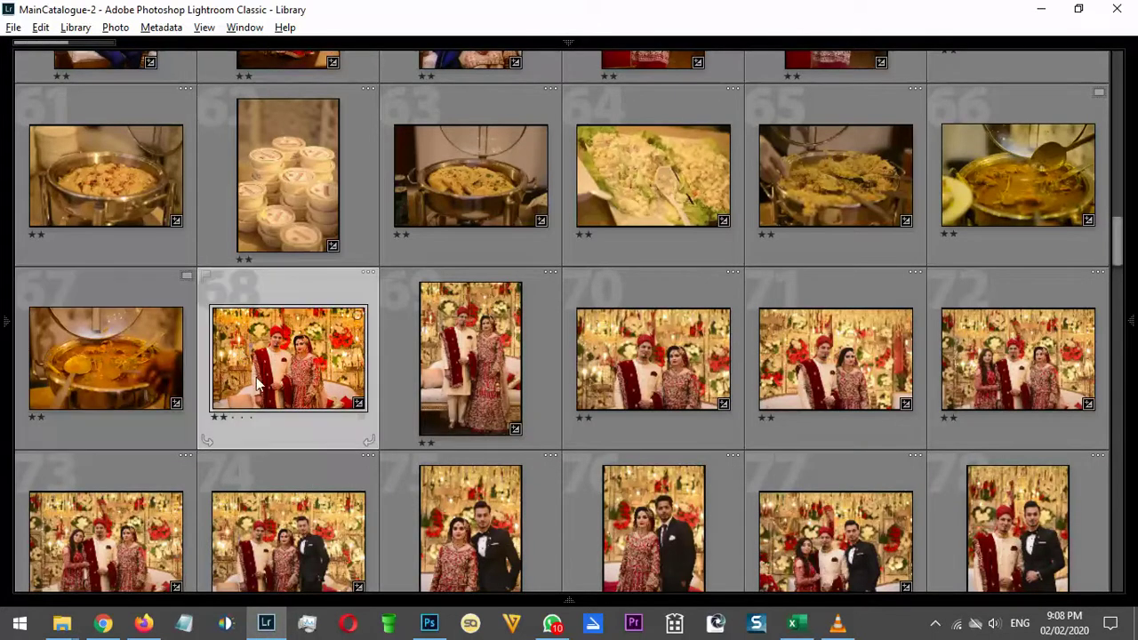
key(f)
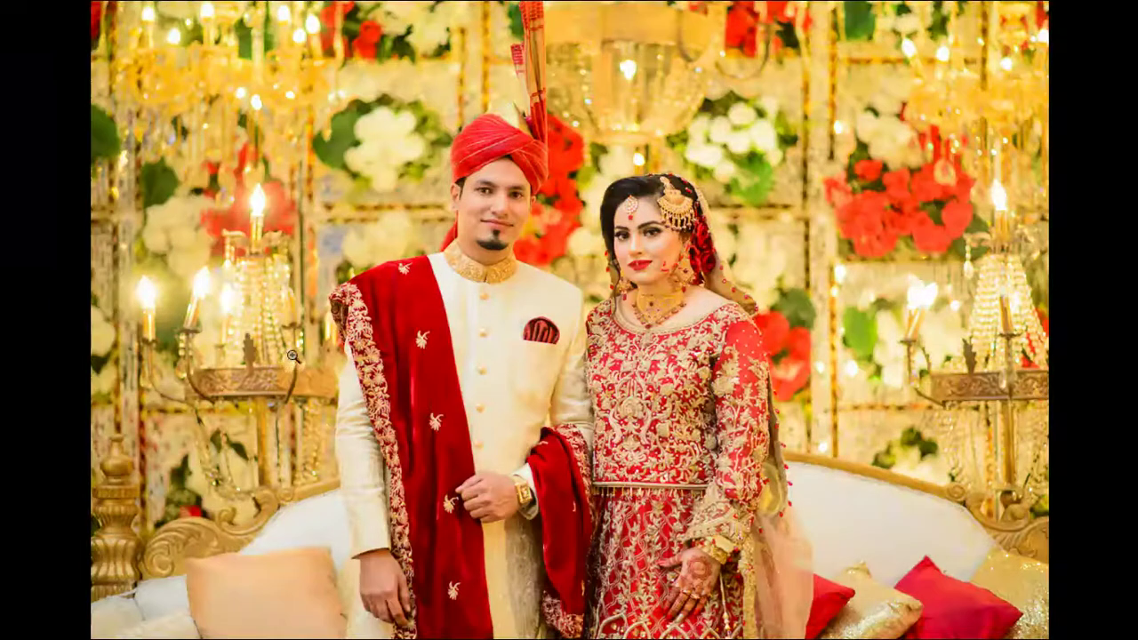
key(Escape)
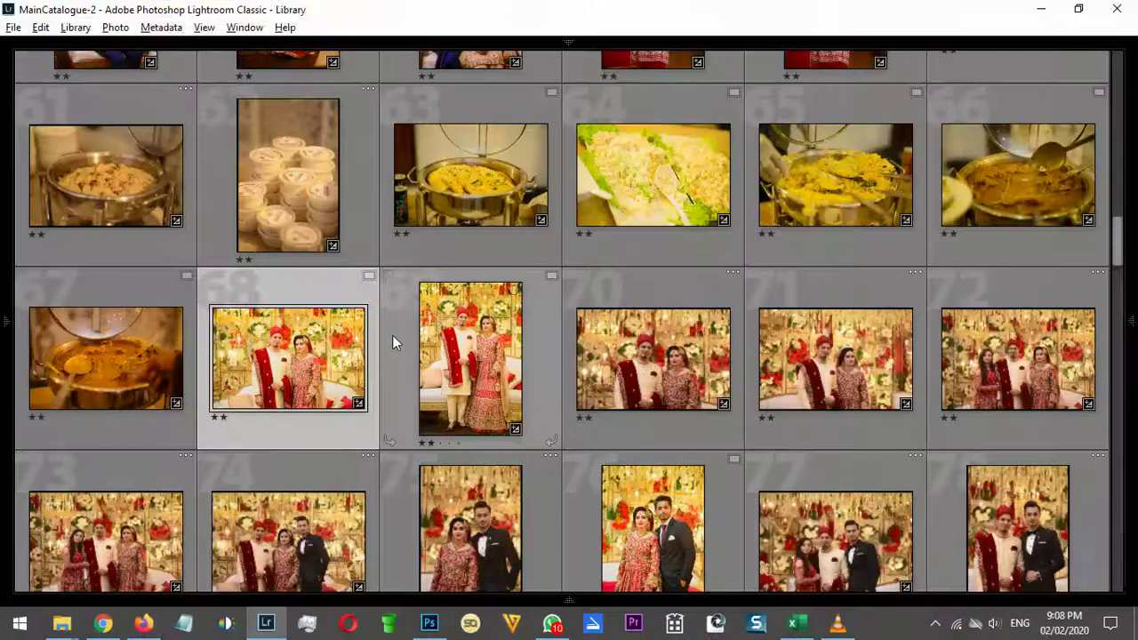
Develop photo 68 by sampling its white balance from the groom's cream outfit at close zoom
key(d)
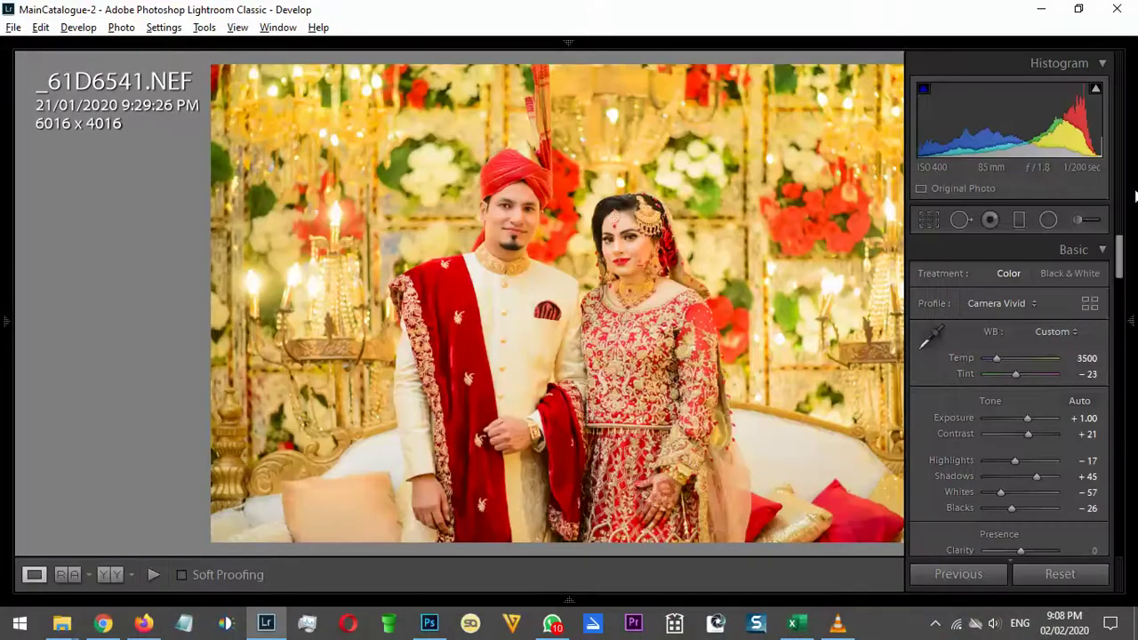
click(508, 201)
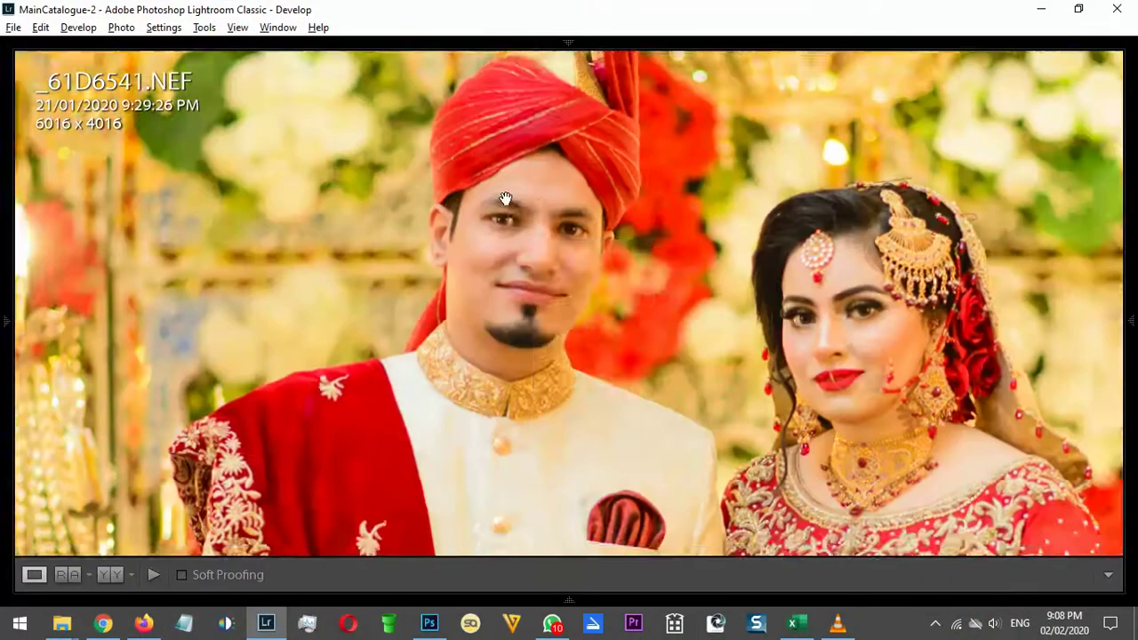
key(w)
click(515, 221)
key(w)
click(545, 430)
Set the couple photo's white balance temperature to 3250 and return to the library grid
mouse_move(1095, 313)
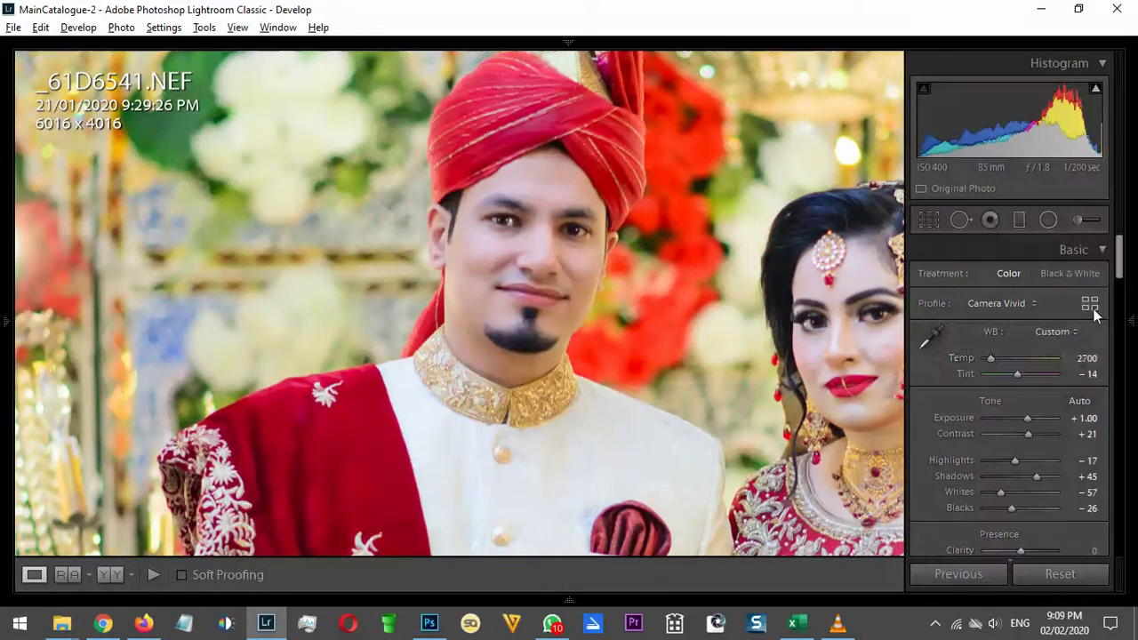
text(3250)
key(Return)
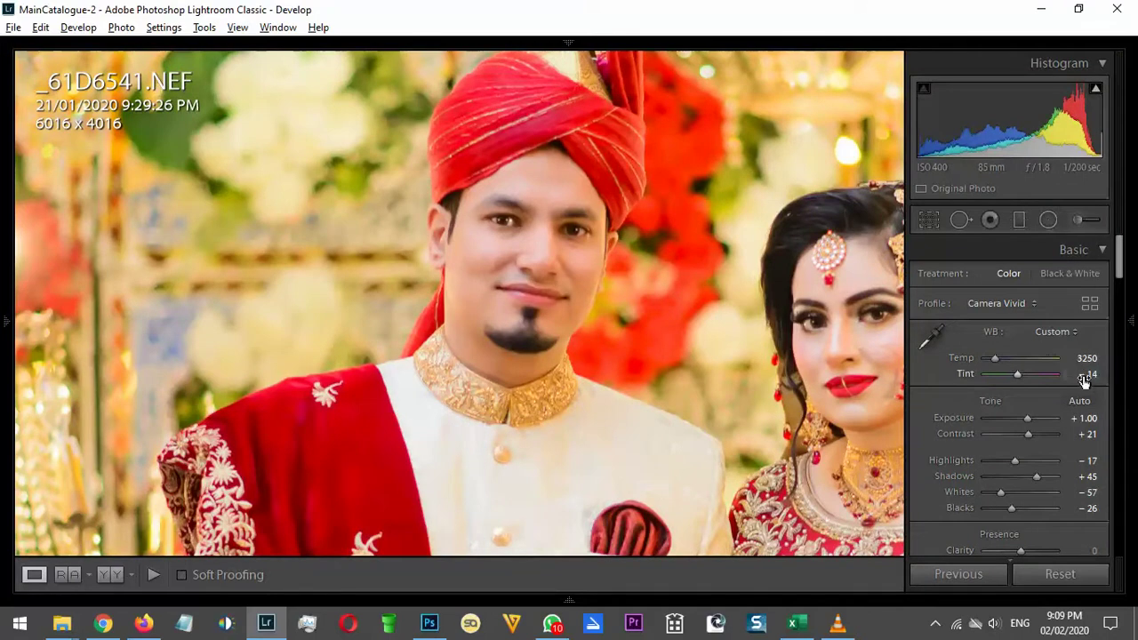
click(676, 299)
key(g)
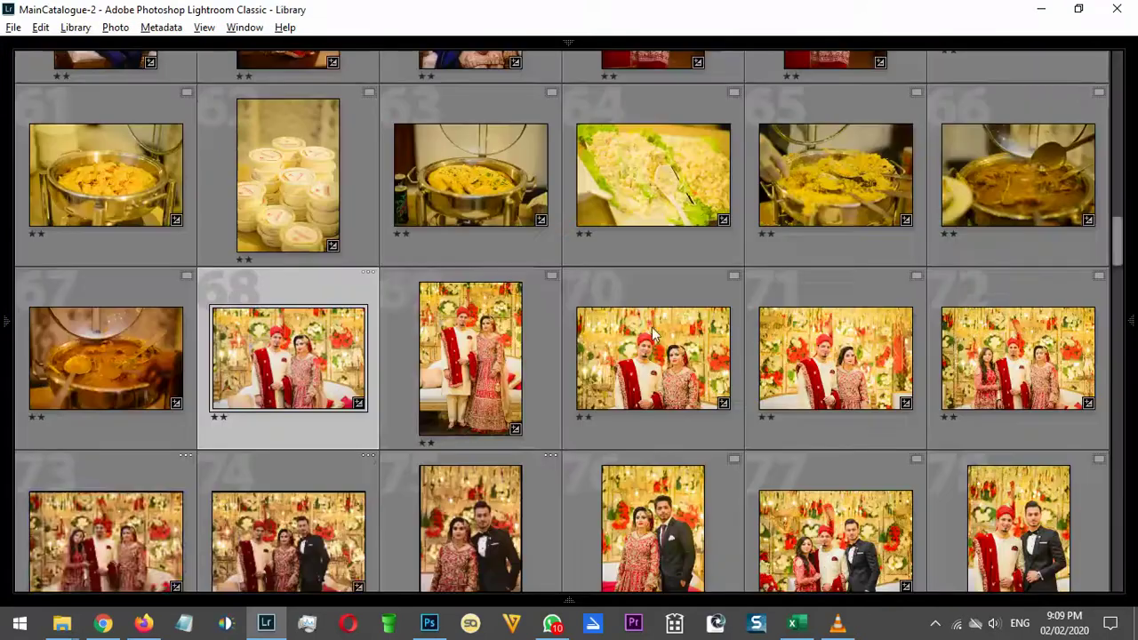
Copy the develop settings of photo 68 and paste them onto photos 69 to 96
key(ctrl+shift+c)
key(Return)
click(487, 338)
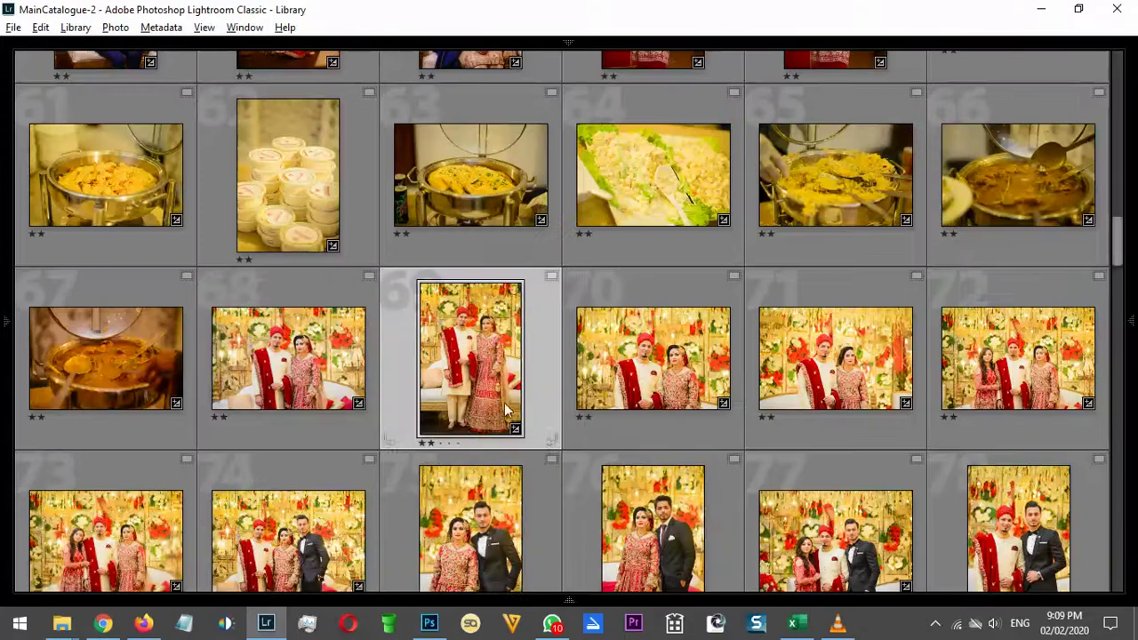
scroll(696, 487, down, 5)
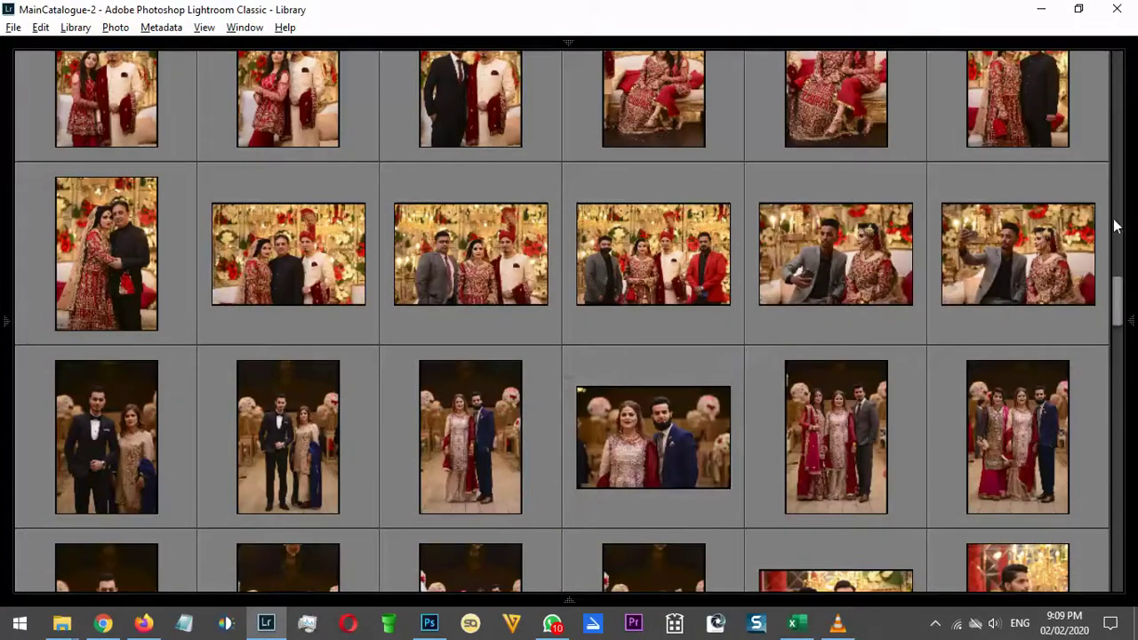
shift+click(1023, 258)
shift+click(987, 480)
key(ctrl+shift+v)
Select photos 91 to 94 of the couples in the hall and raise their exposure together with Quick Develop
scroll(684, 405, down, 3)
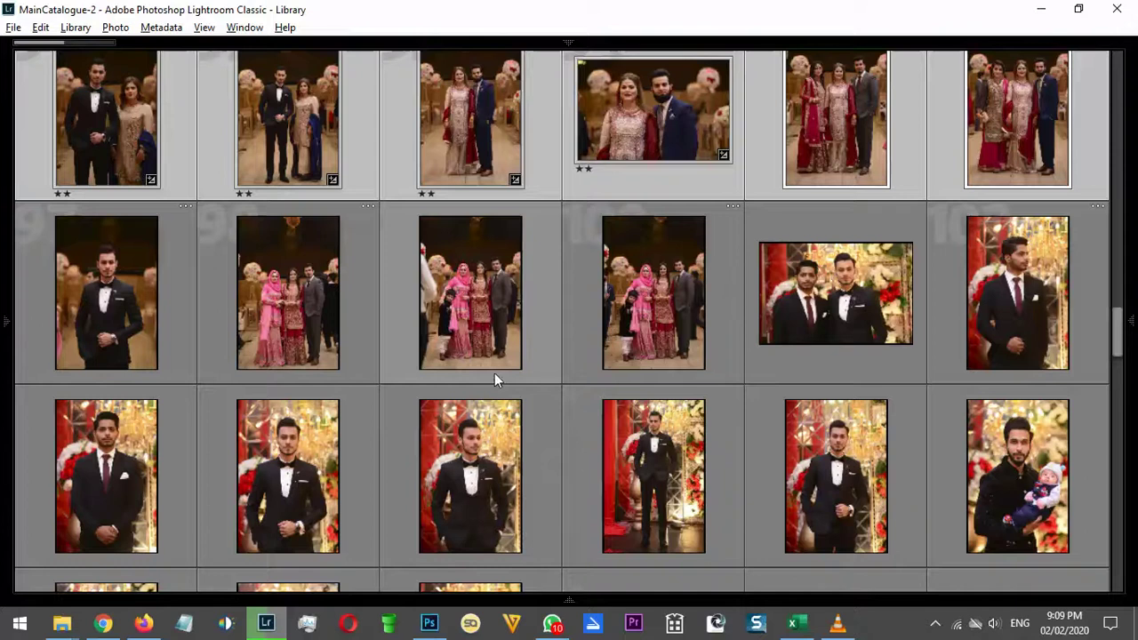
scroll(321, 381, up, 2)
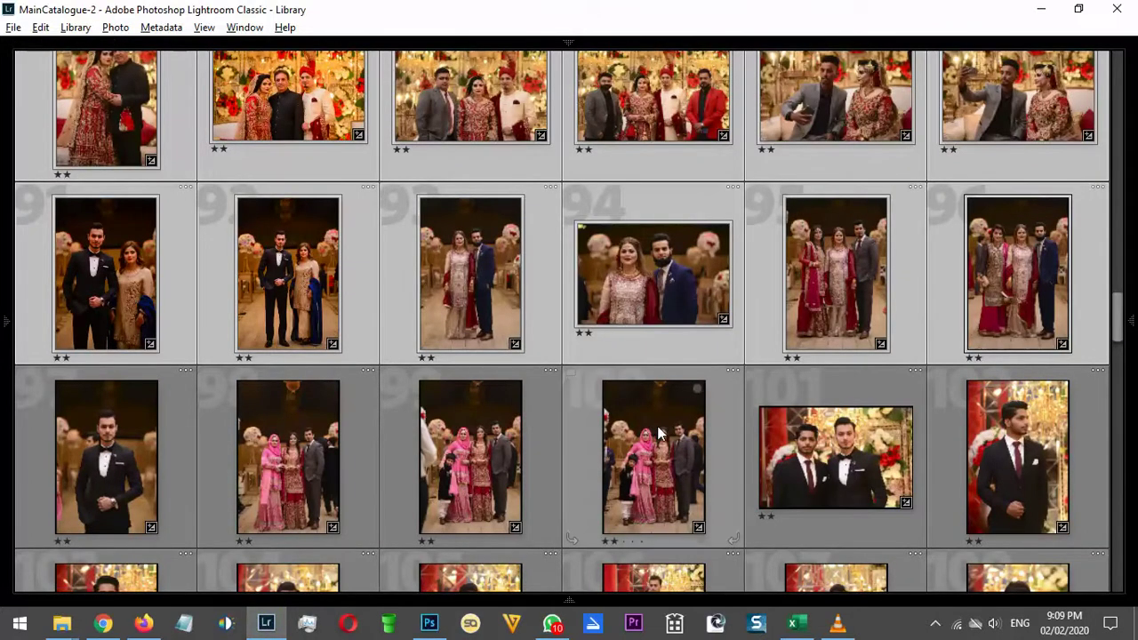
click(690, 341)
shift+click(160, 285)
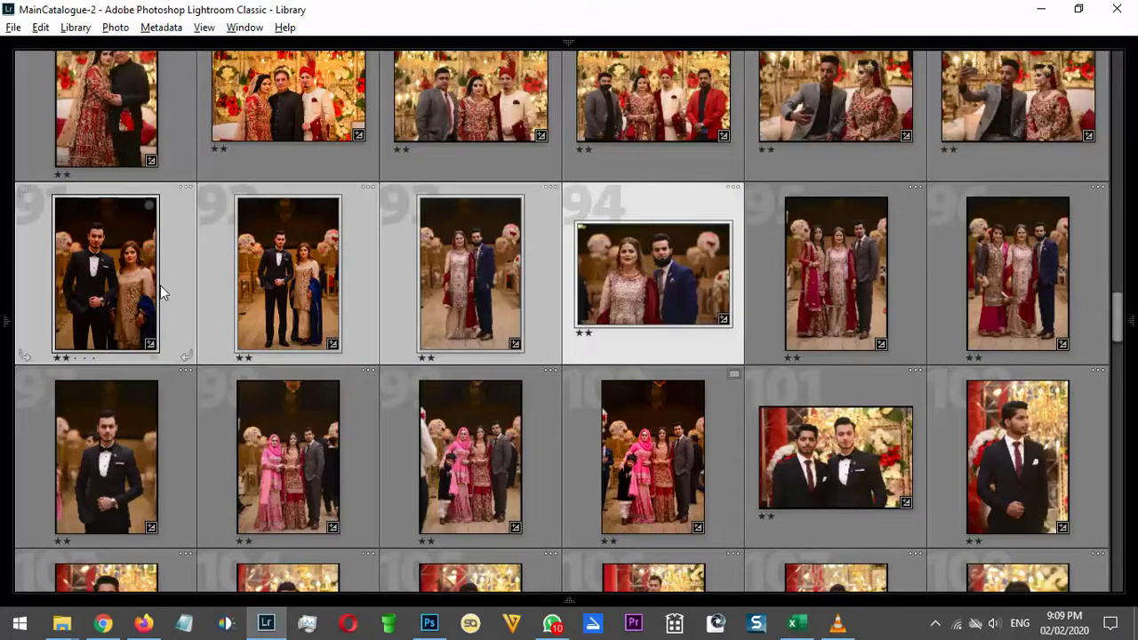
mouse_move(1133, 242)
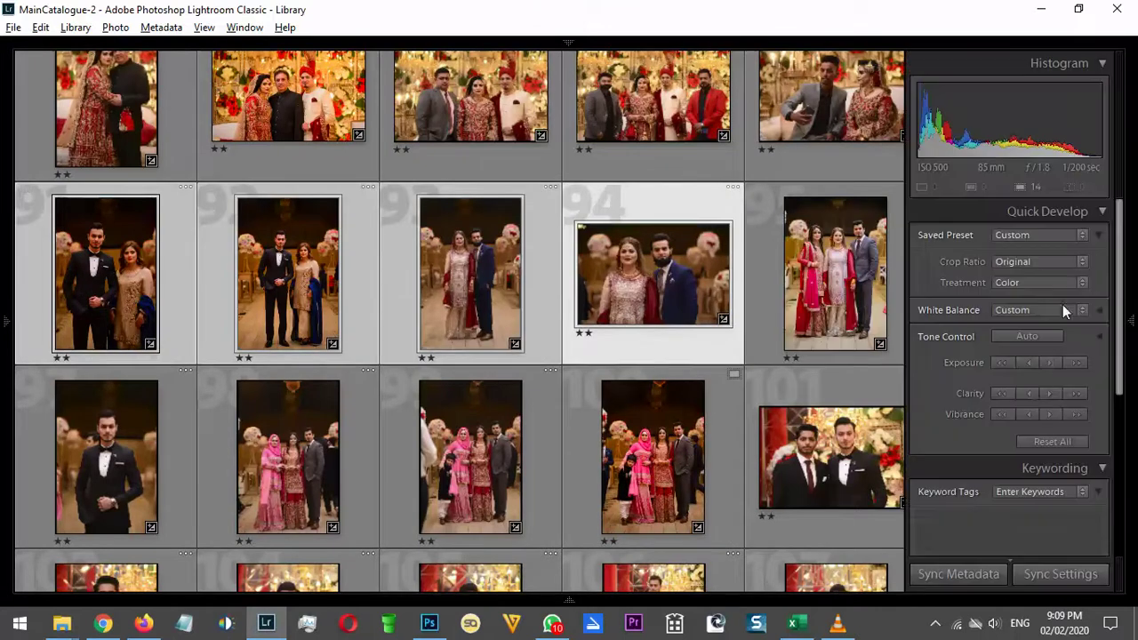
click(1048, 363)
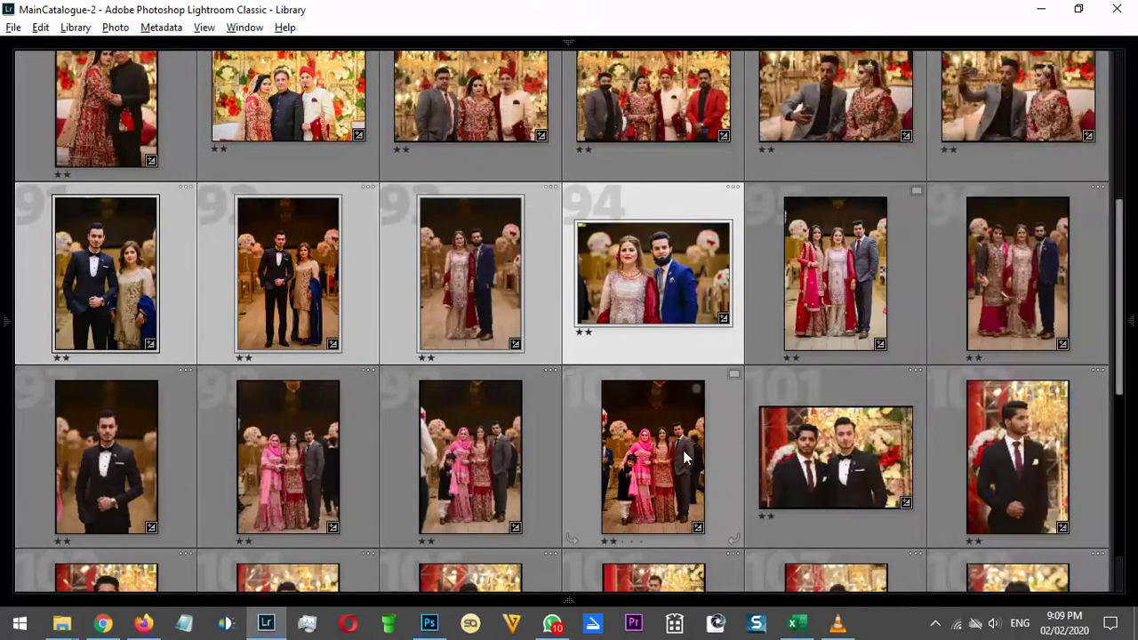
Check photo 91 of the man in the tuxedo and the woman with the blue shawl full screen
click(658, 426)
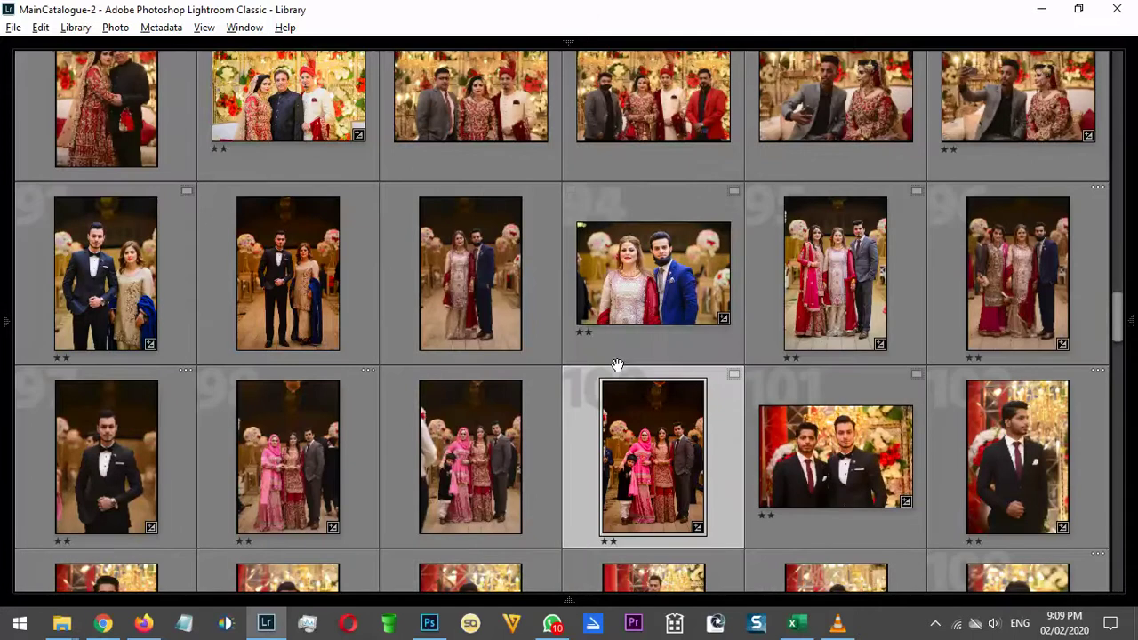
click(185, 286)
key(f)
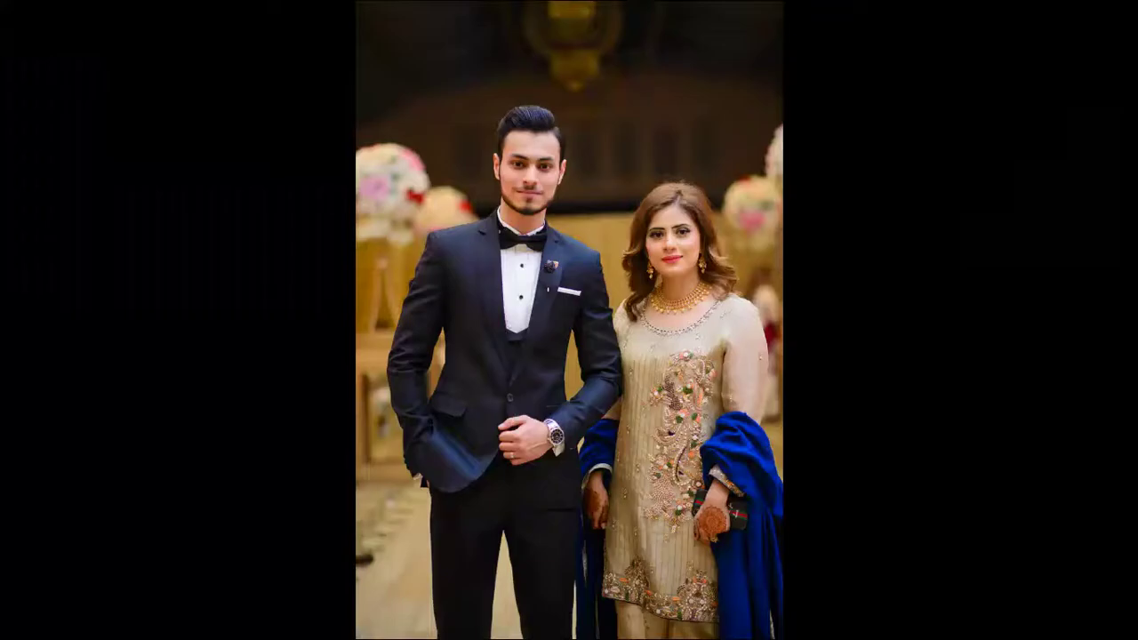
key(Escape)
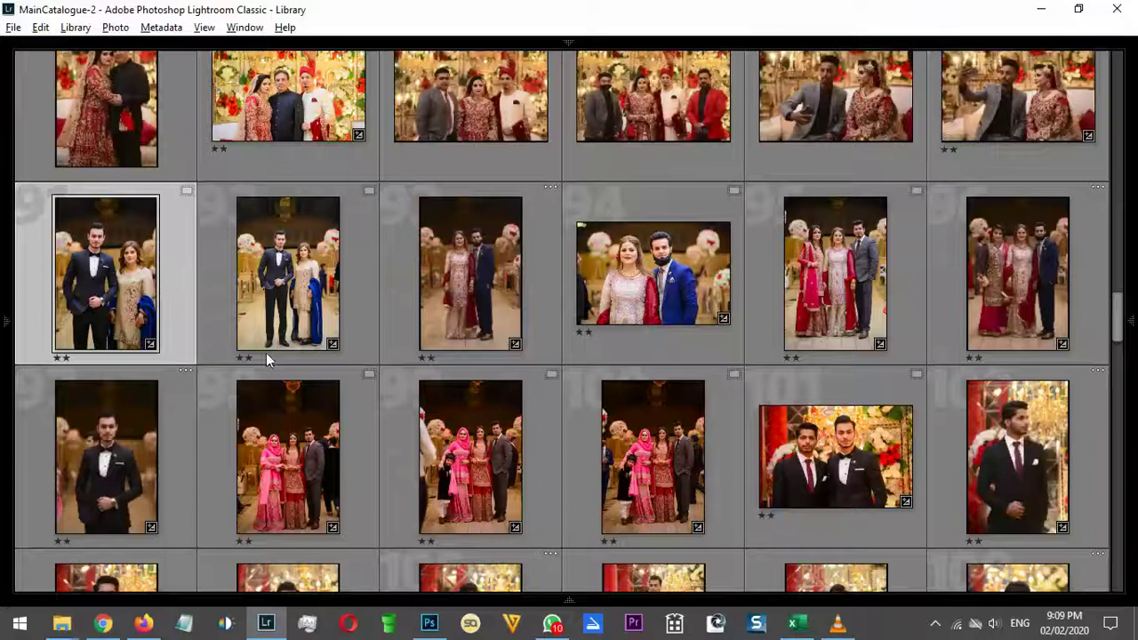
Select photos 97 through 190 at the end of the grid and paste the copied develop settings onto them
click(128, 420)
scroll(842, 404, down, 5)
scroll(841, 404, down, 5)
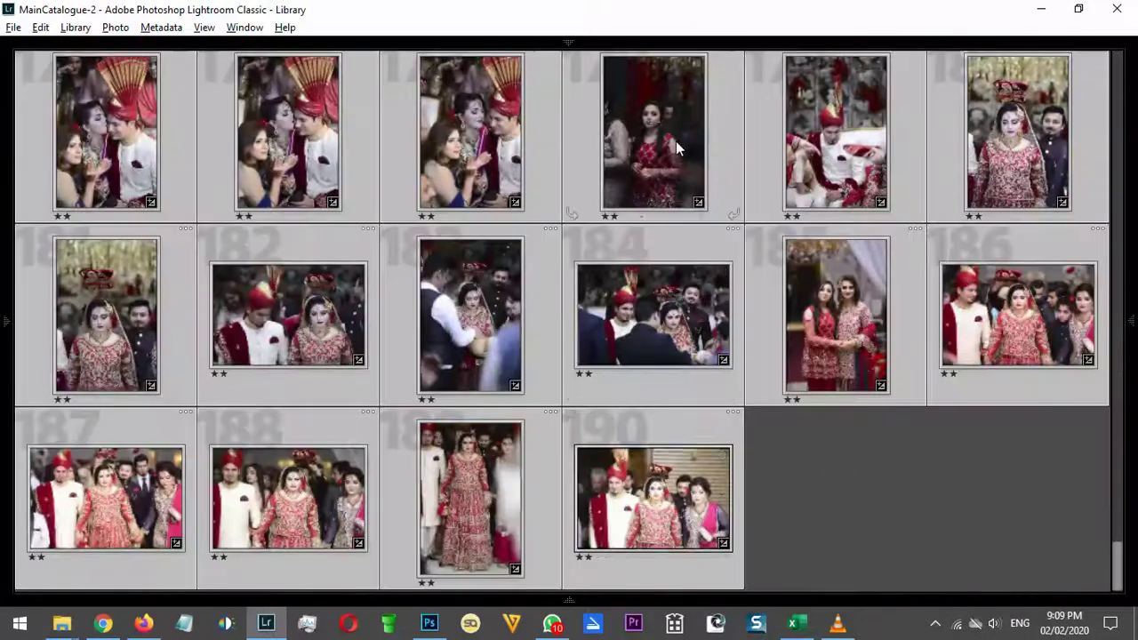
click(676, 149)
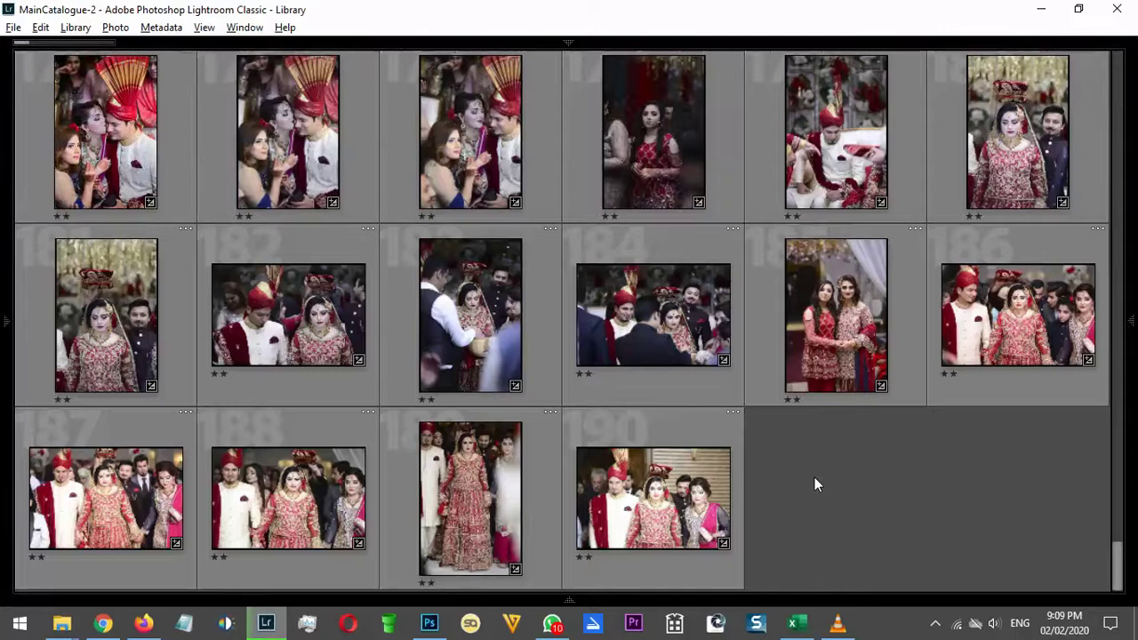
scroll(839, 501, up, 5)
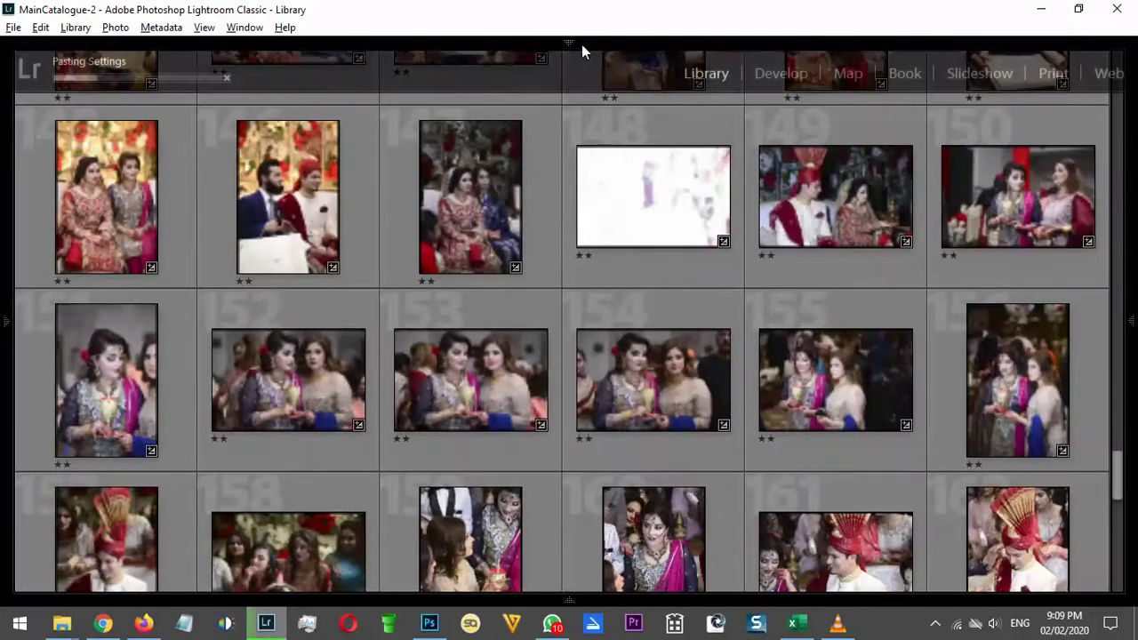
right_click(763, 623)
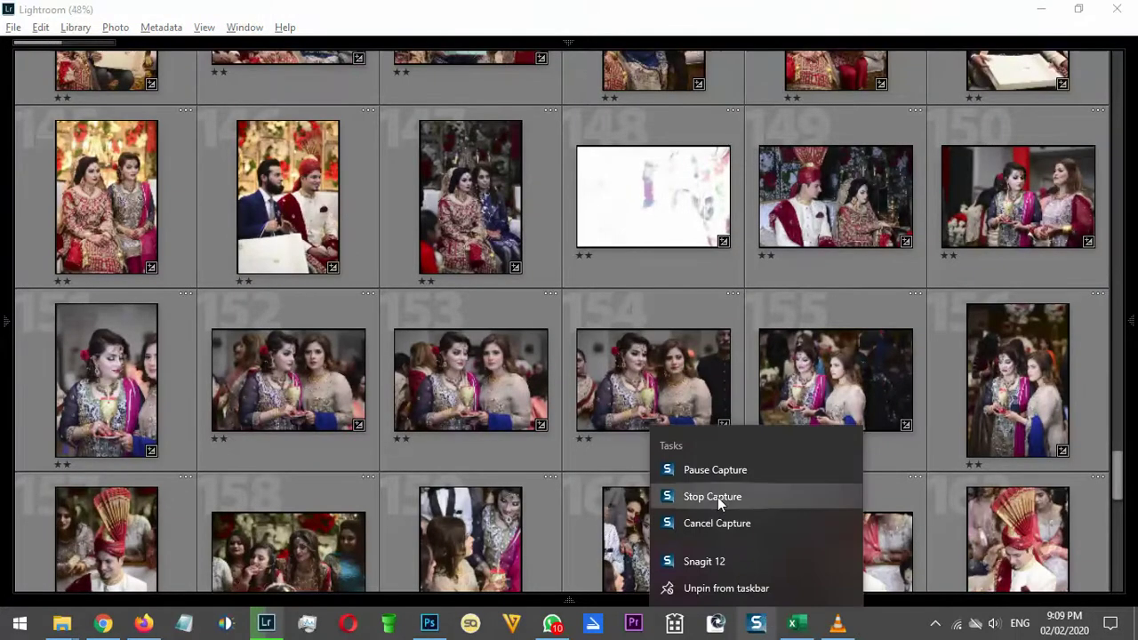